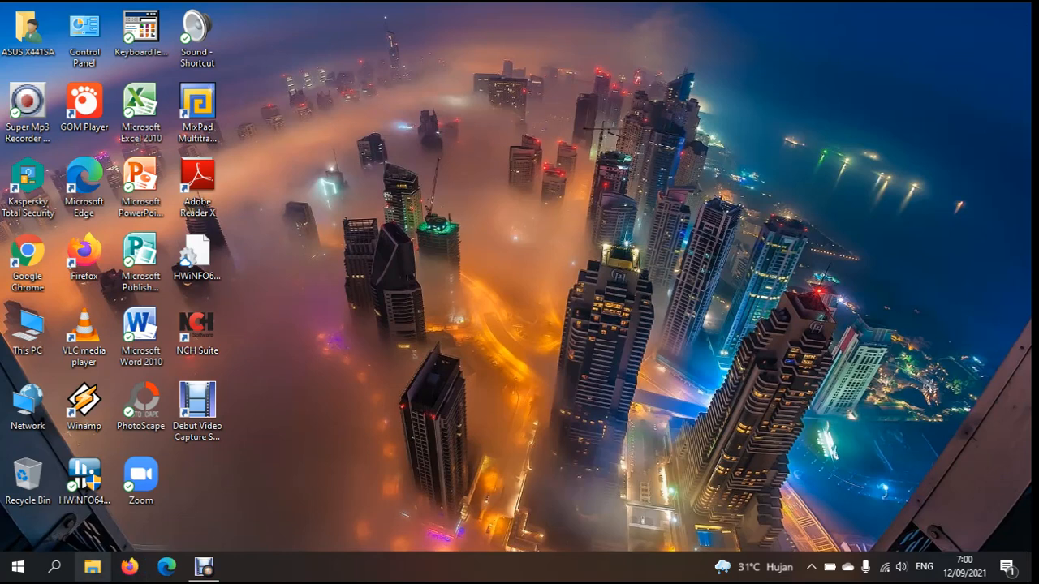
# Look through the installer files in the Downloads folder and close the file manager
pyautogui.click(92, 566)
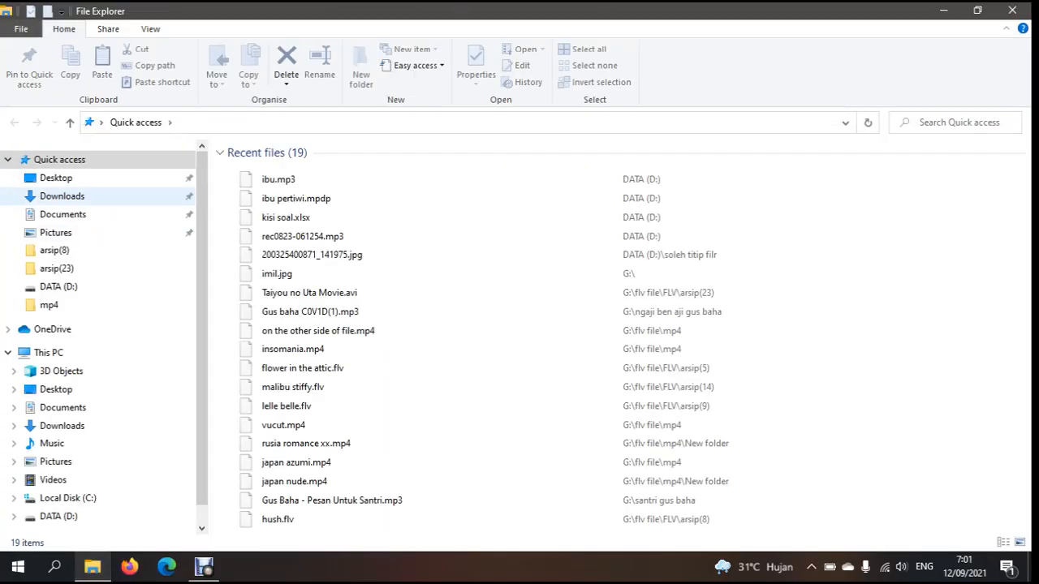
pyautogui.click(62, 196)
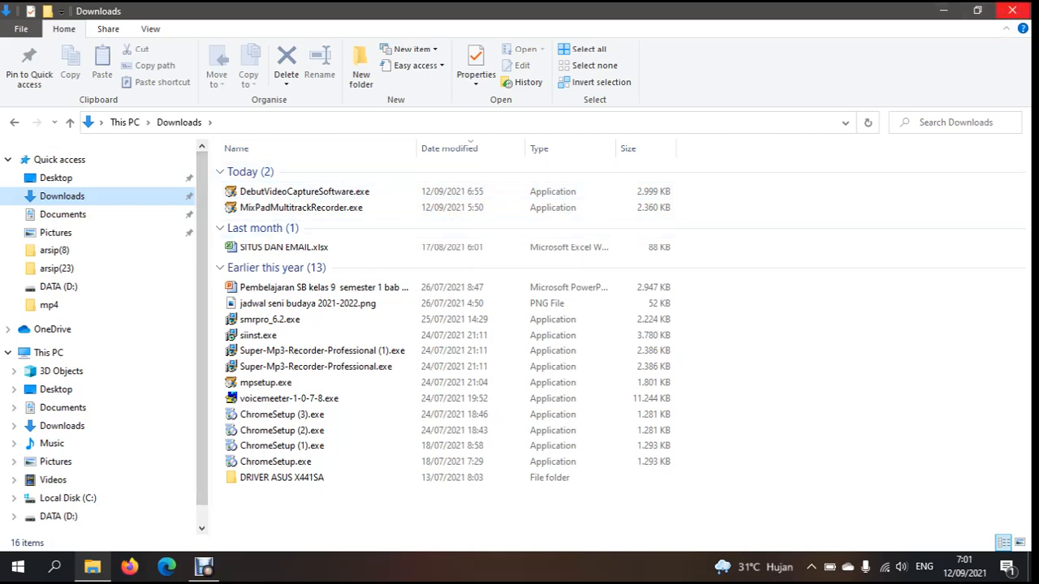
pyautogui.click(1012, 10)
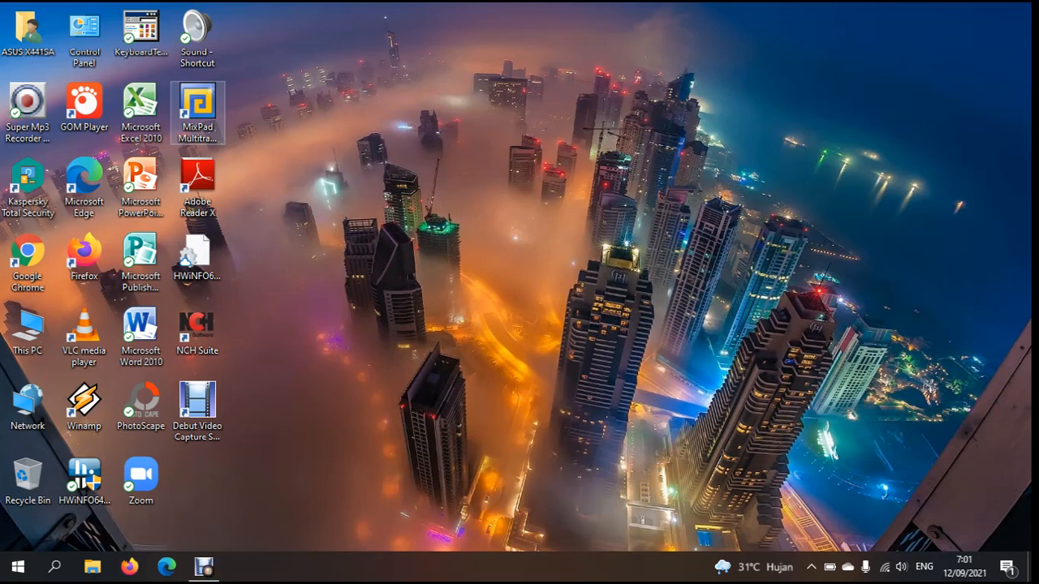
# Launch the MixPad Multitrack Recording Software from the desktop and bring its empty project to the front
pyautogui.click(197, 112)
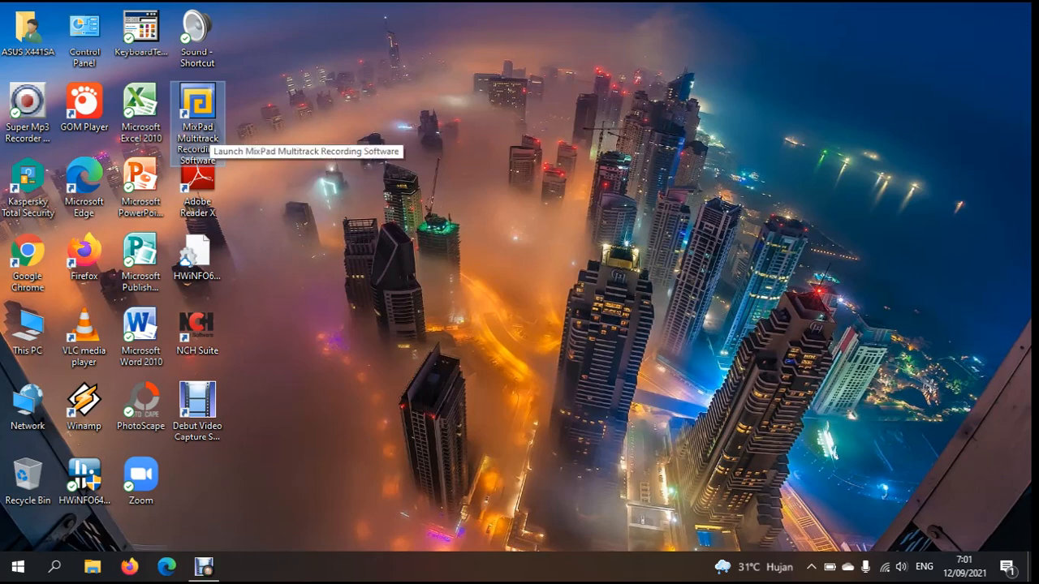
pyautogui.doubleClick(197, 122)
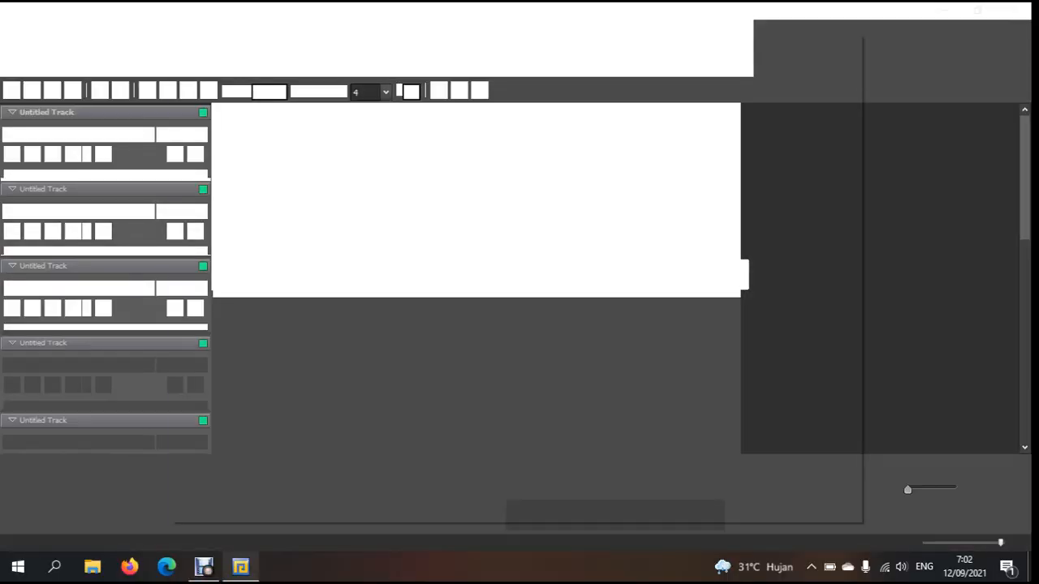
pyautogui.press('Escape')
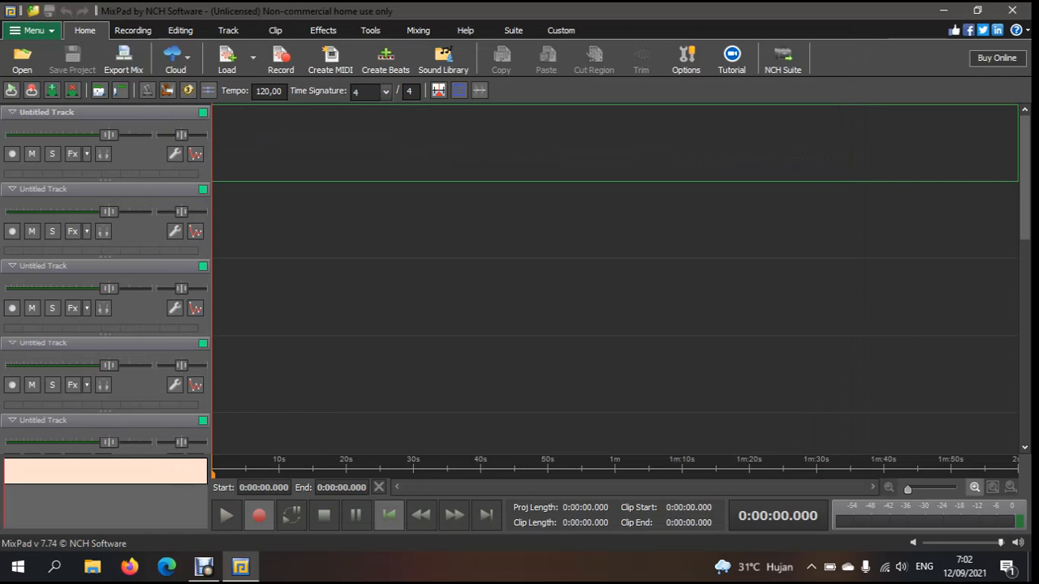
pyautogui.click(240, 567)
pyautogui.click(241, 567)
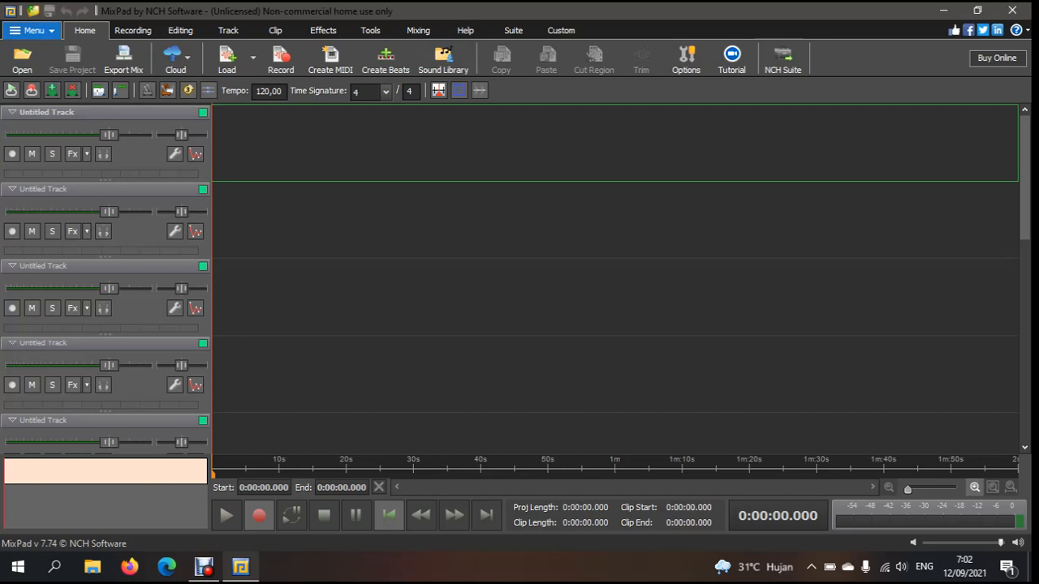
pyautogui.click(34, 30)
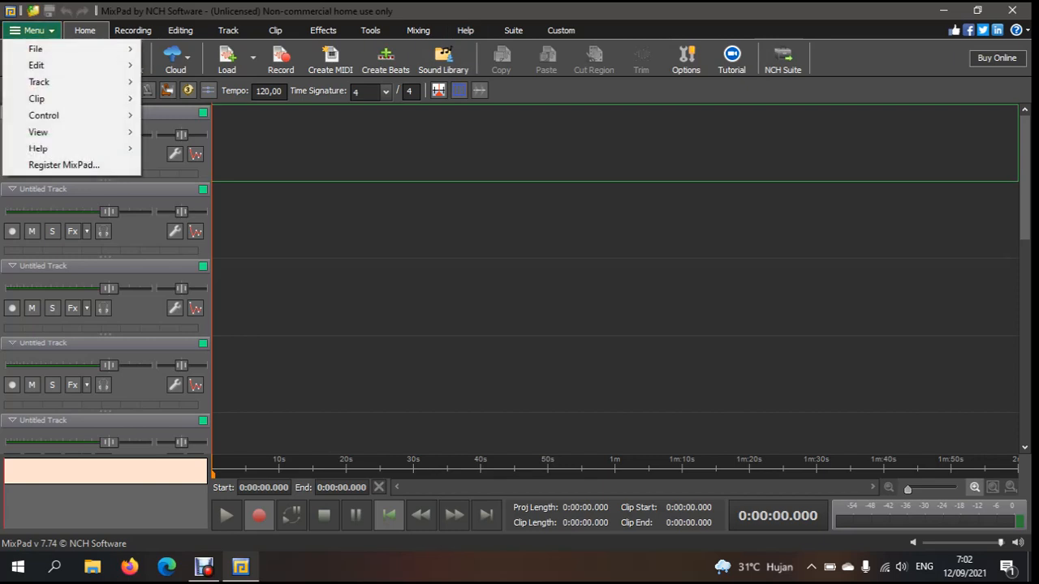
pyautogui.click(33, 30)
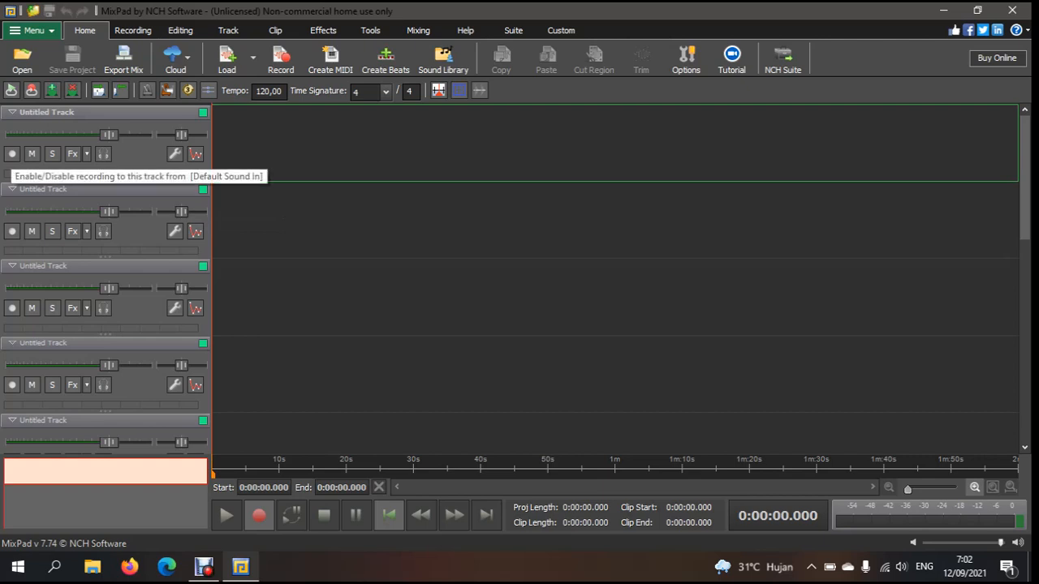
# Try enabling recording on the first three tracks one after another, and disable it again on all of them
pyautogui.click(12, 154)
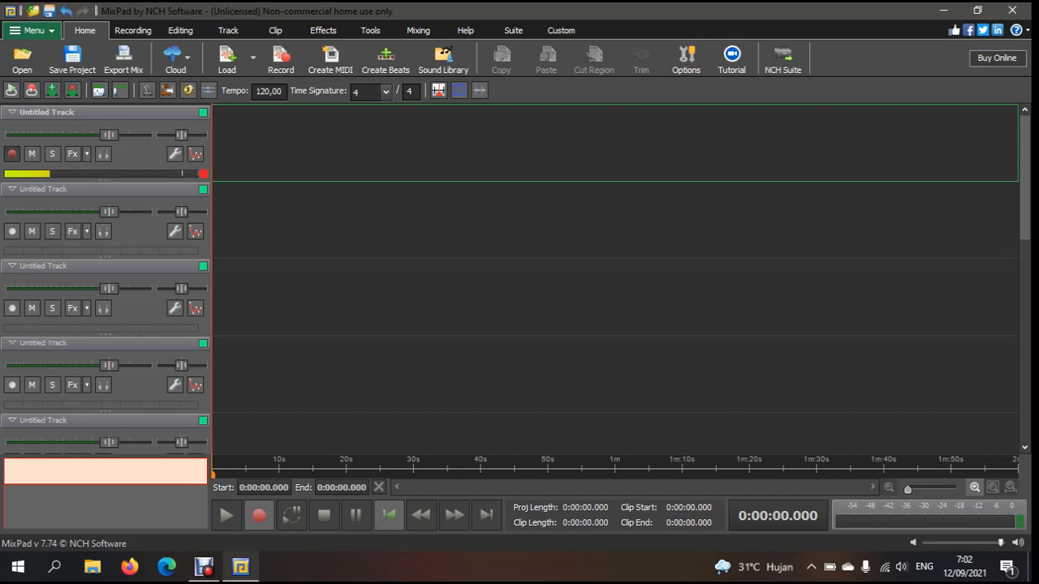
pyautogui.click(11, 153)
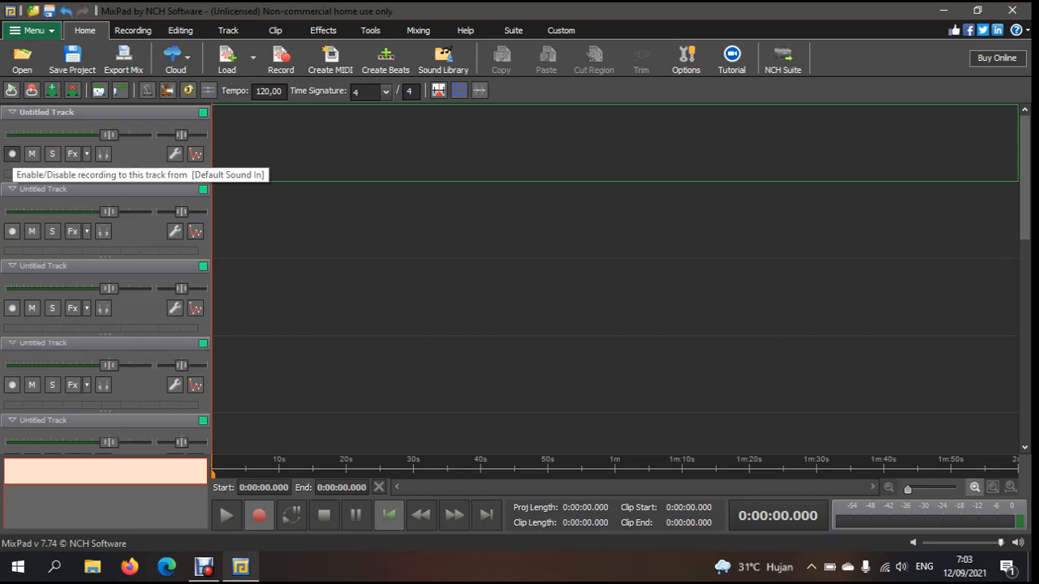
pyautogui.click(11, 154)
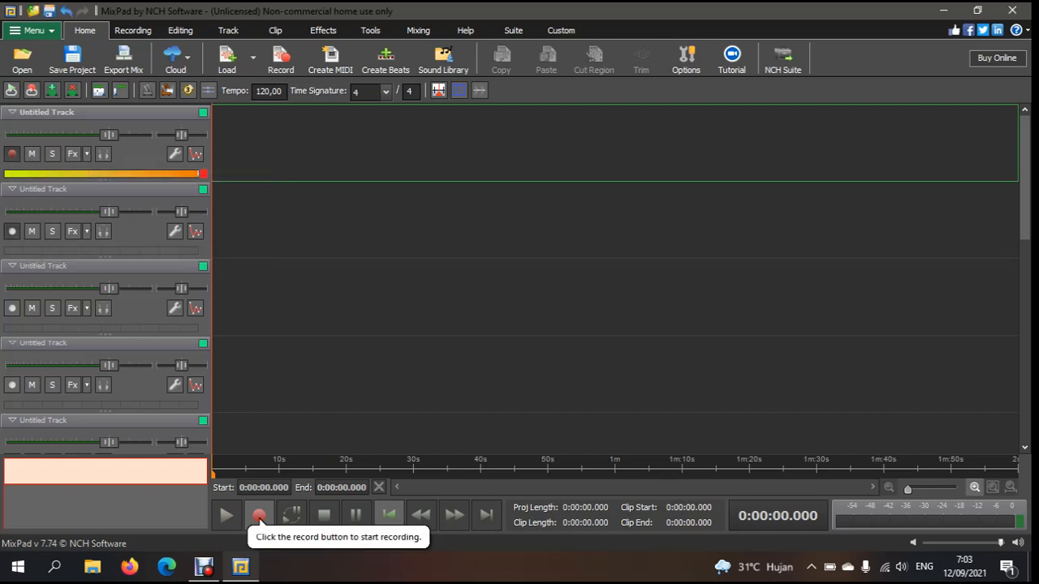
pyautogui.click(11, 231)
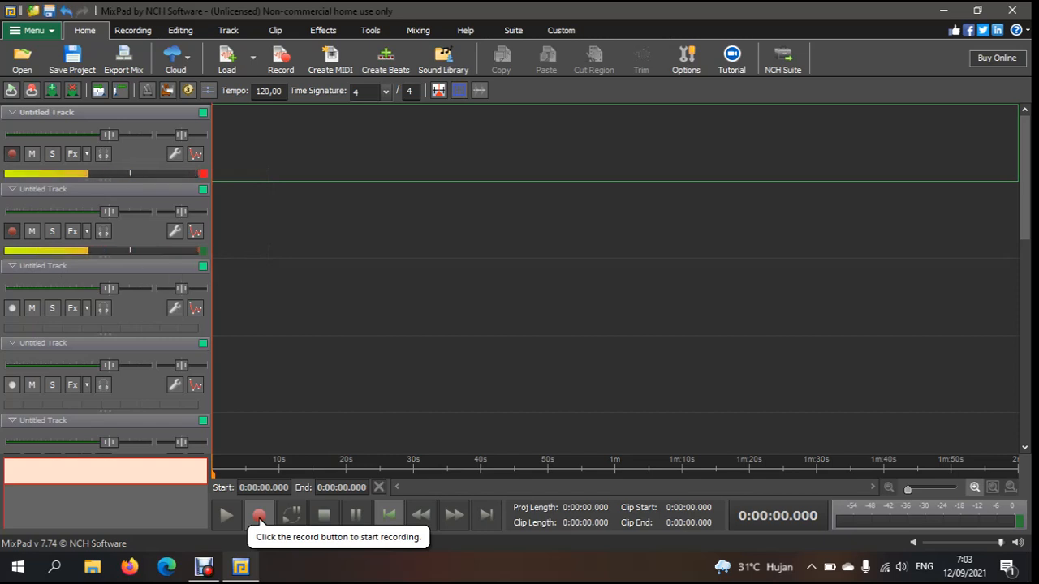
pyautogui.click(258, 516)
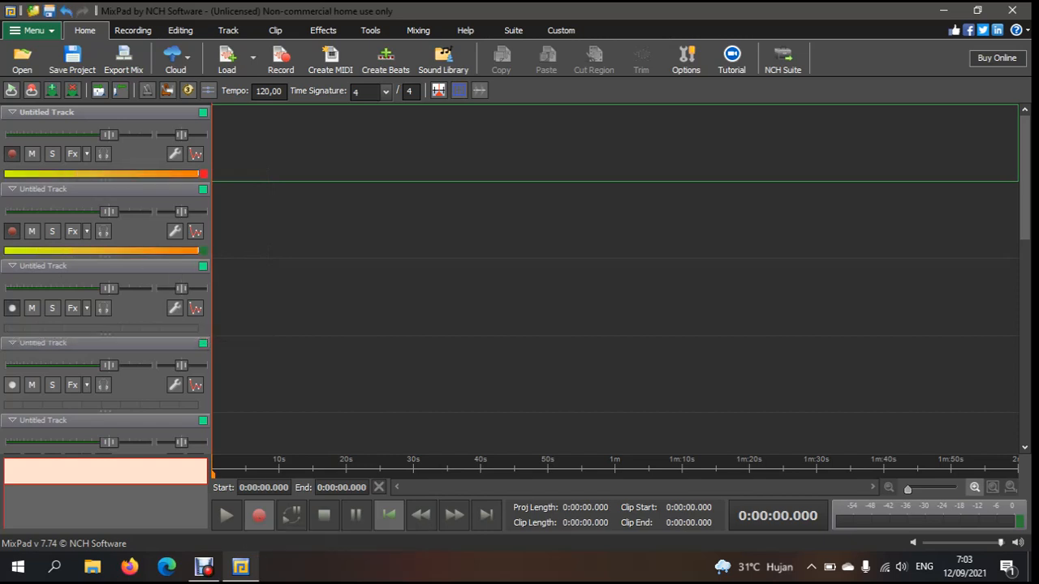
pyautogui.click(13, 308)
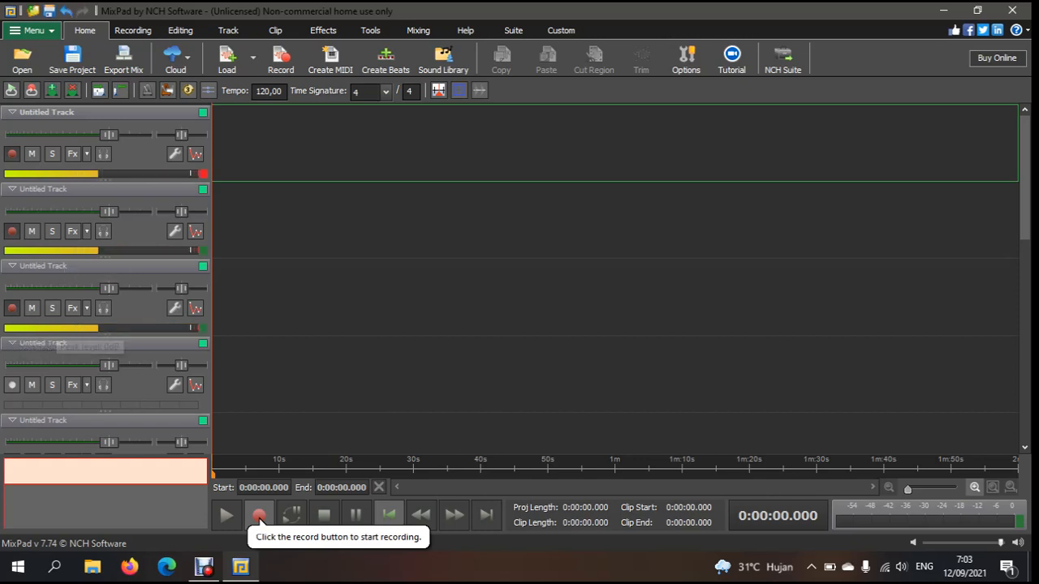
pyautogui.click(12, 308)
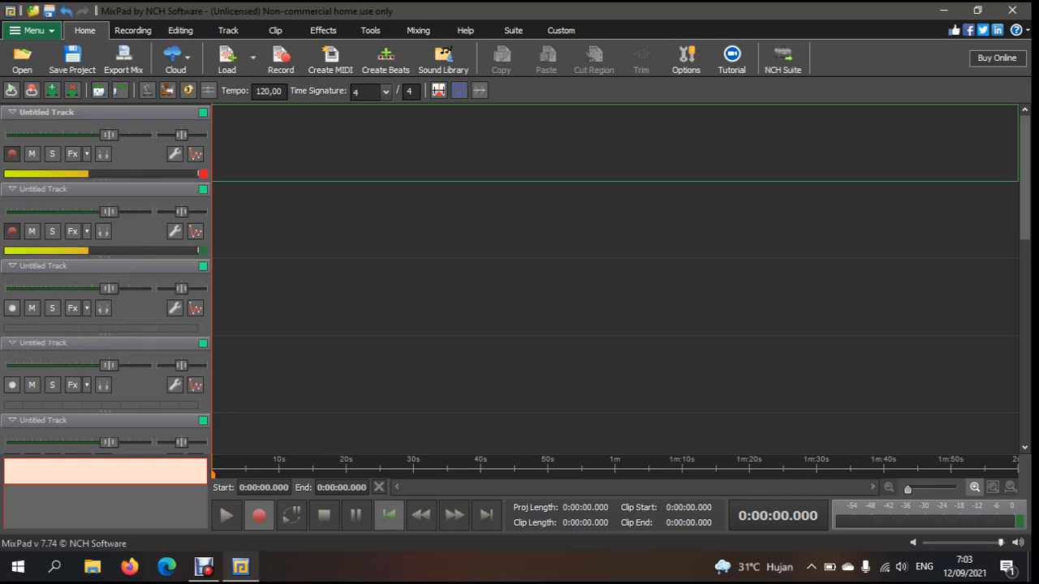
pyautogui.click(12, 232)
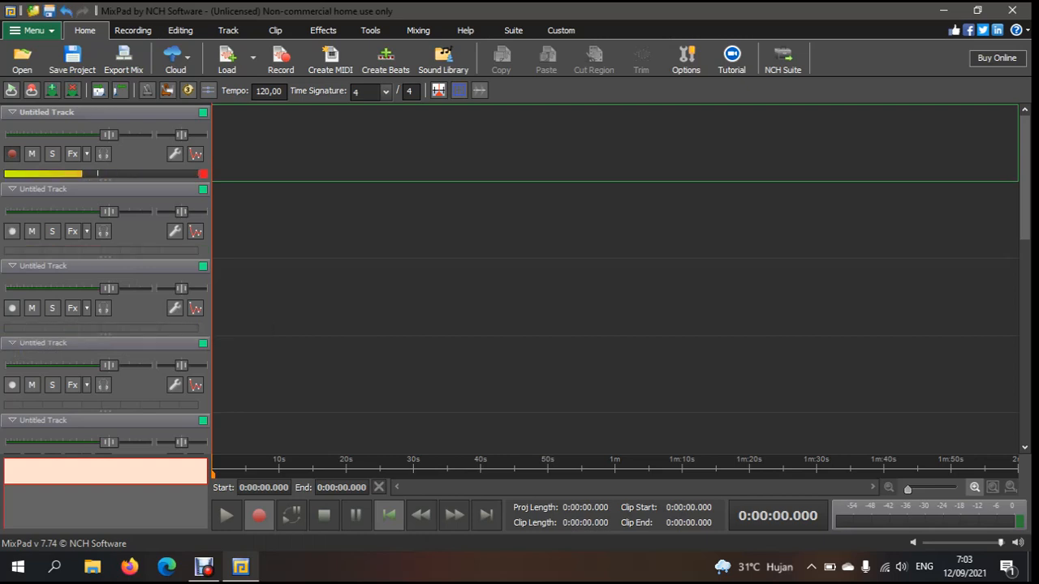
pyautogui.click(13, 154)
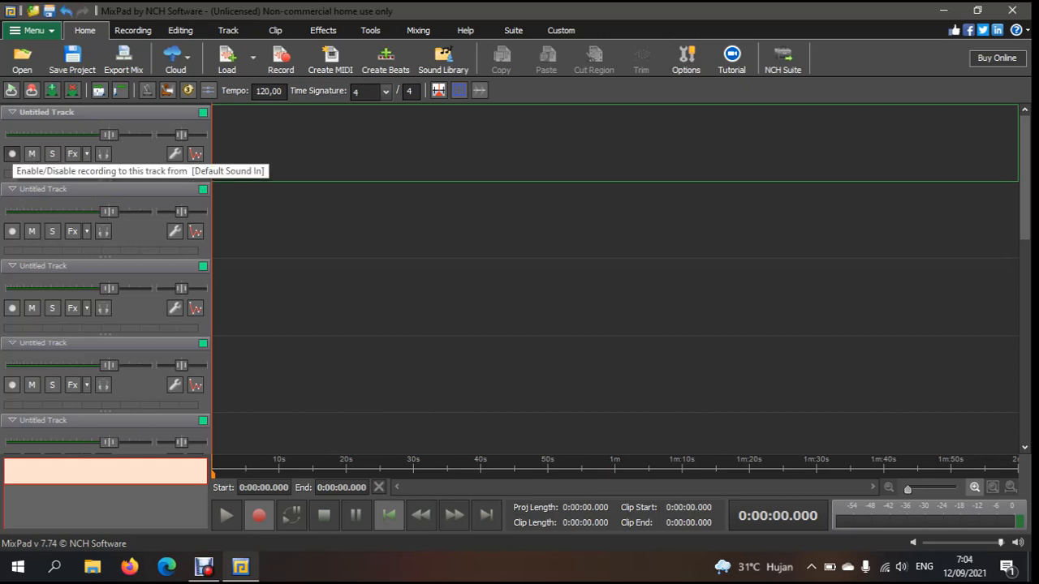
# Record about 1 minute 28 seconds of audio on the first track, and disable recording on that track
pyautogui.click(12, 153)
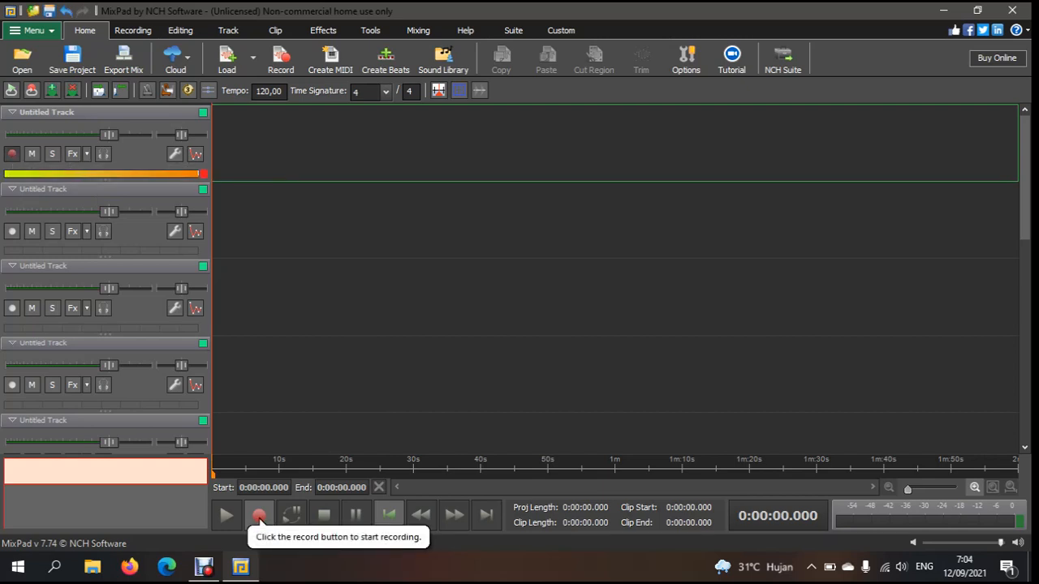
pyautogui.click(259, 516)
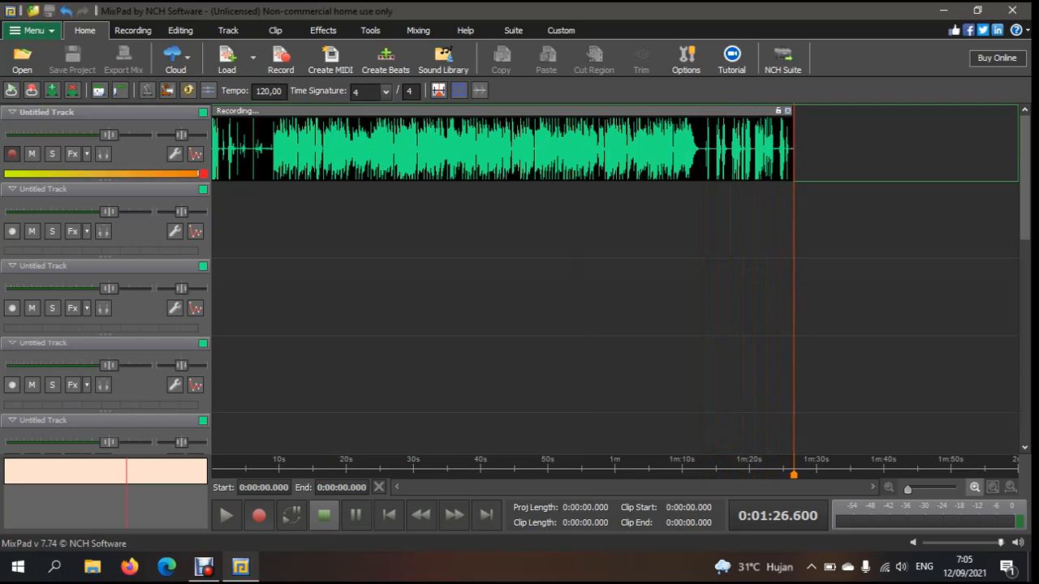
pyautogui.click(323, 515)
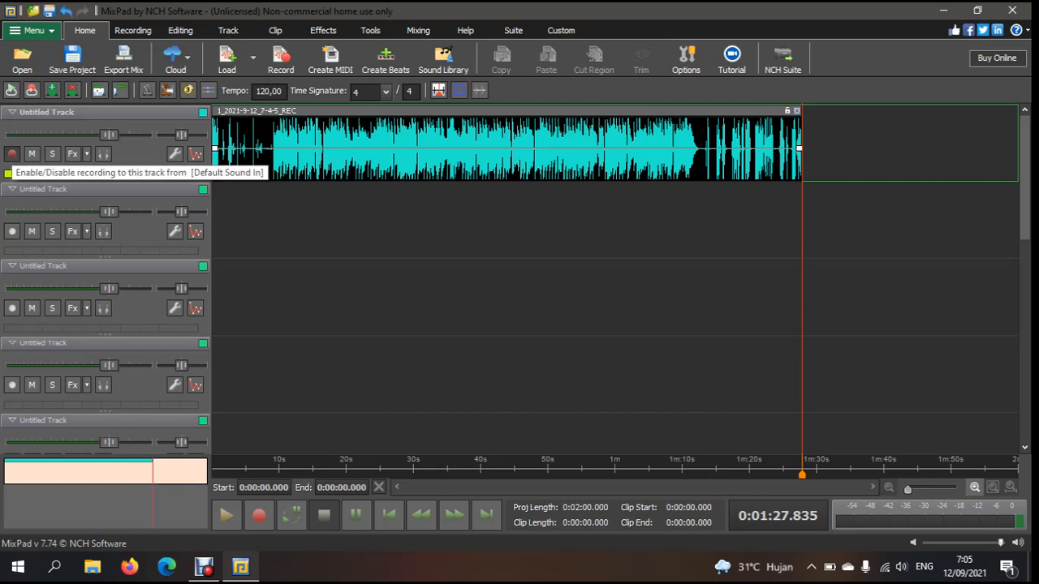
pyautogui.click(11, 153)
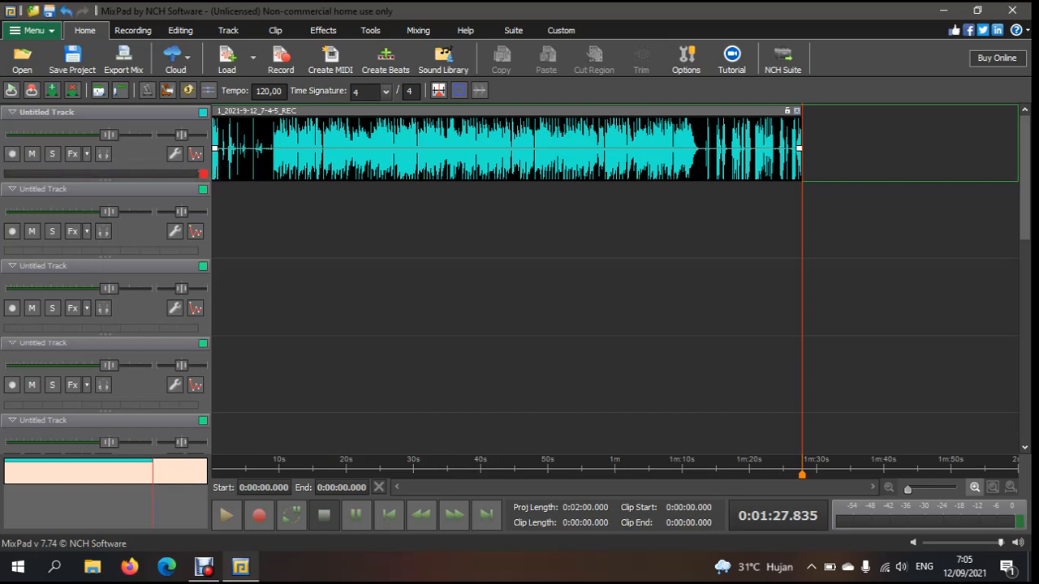
# Split the recorded clip just before the music starts at 0:00:08.419 and after it ends at 0:01:12.965
pyautogui.click(268, 149)
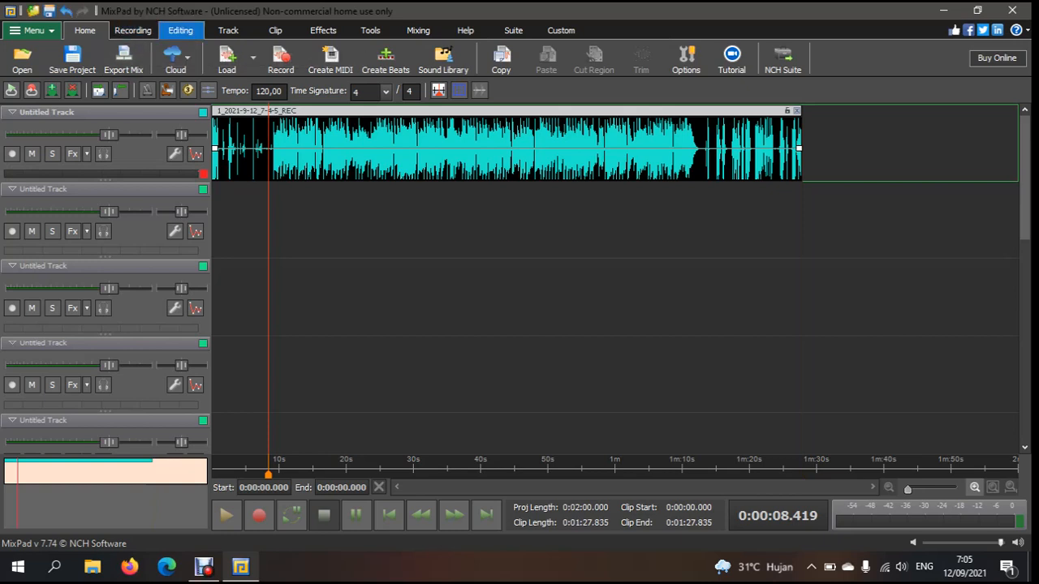
pyautogui.click(180, 30)
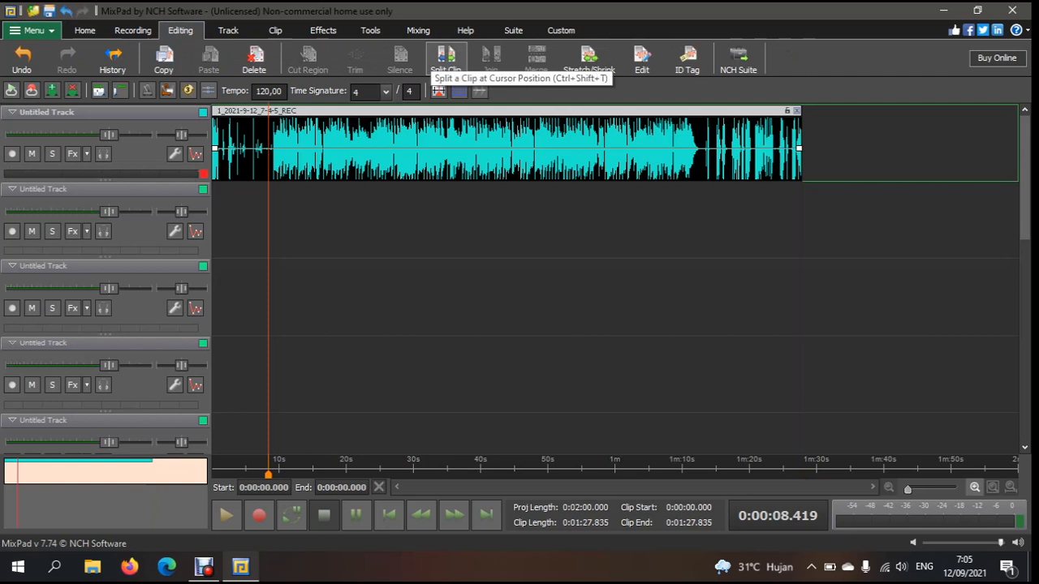
pyautogui.click(444, 58)
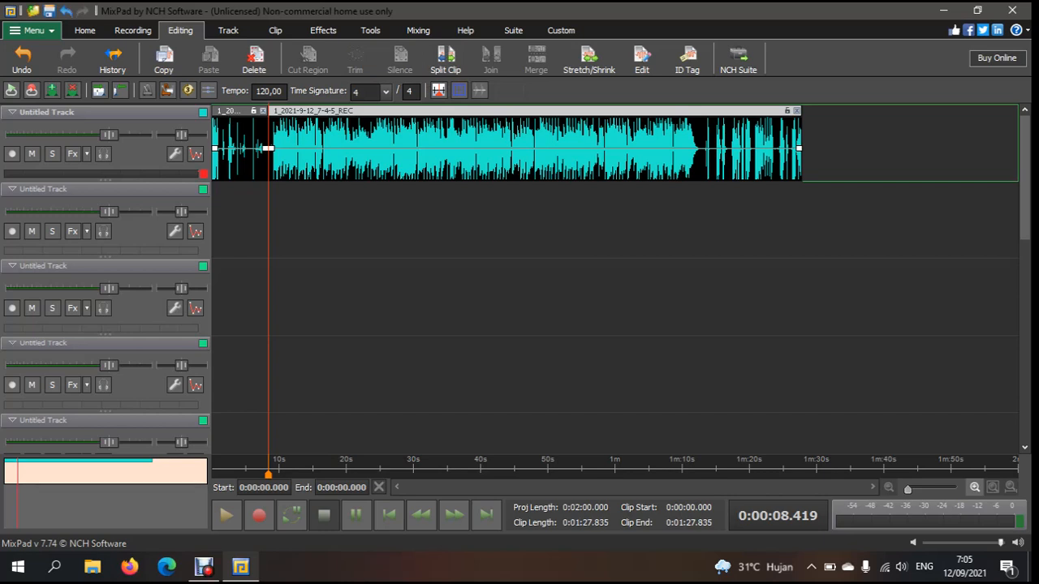
pyautogui.click(702, 150)
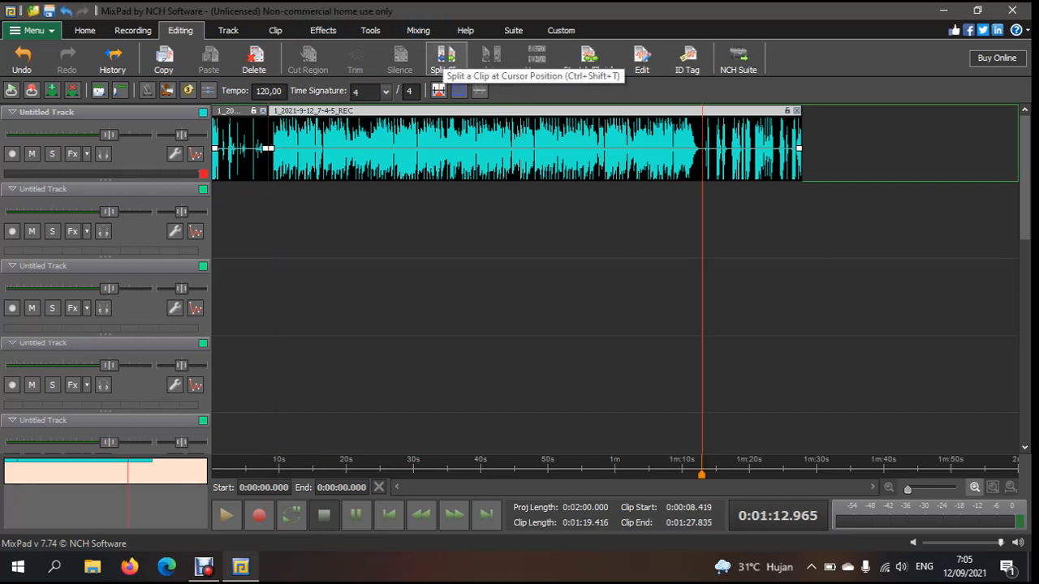
pyautogui.click(445, 56)
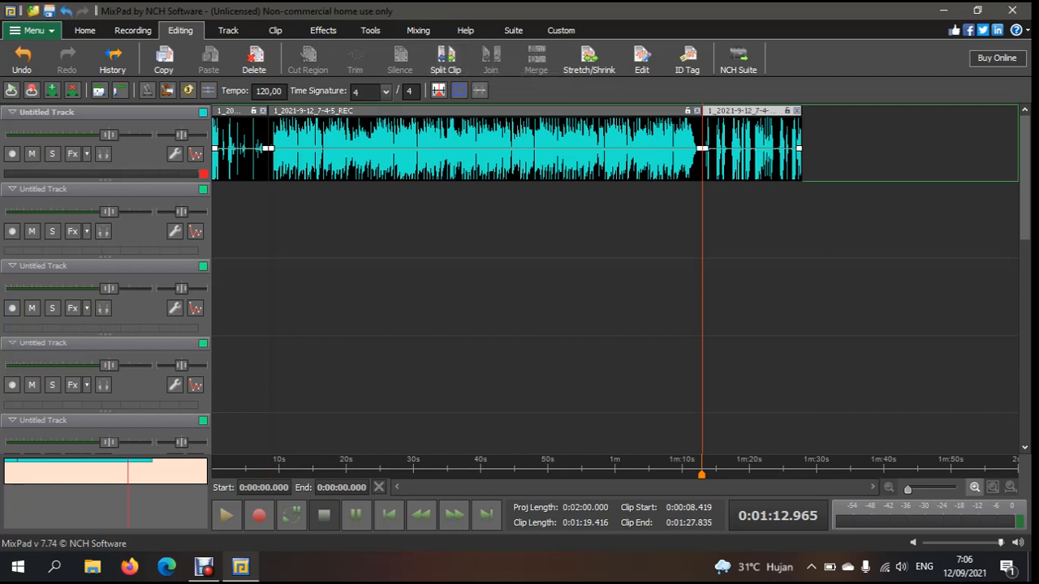
# Delete the unwanted clip pieces after and before the music on the first track
pyautogui.press('Delete')
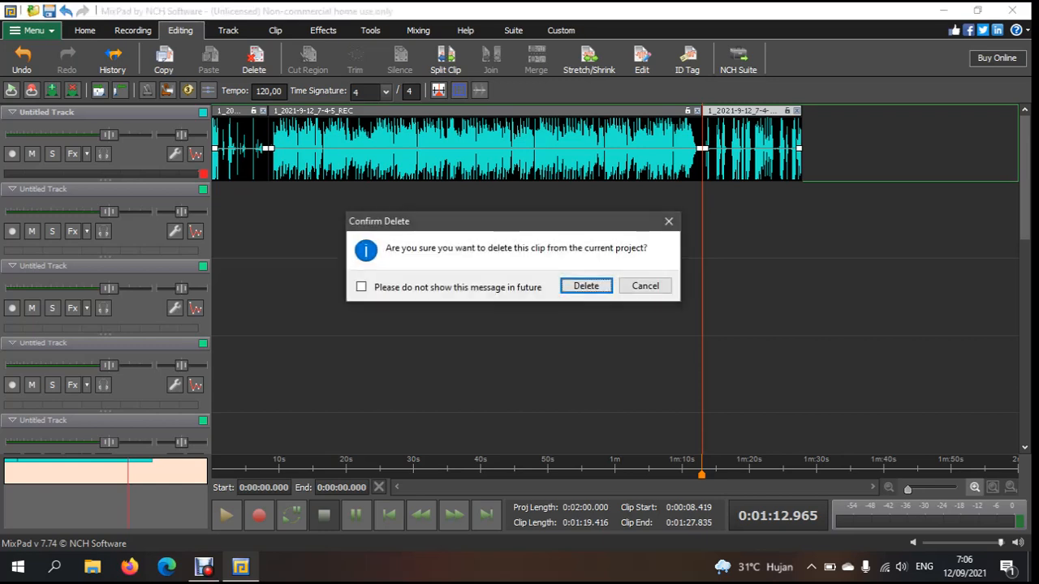
pyautogui.press('Return')
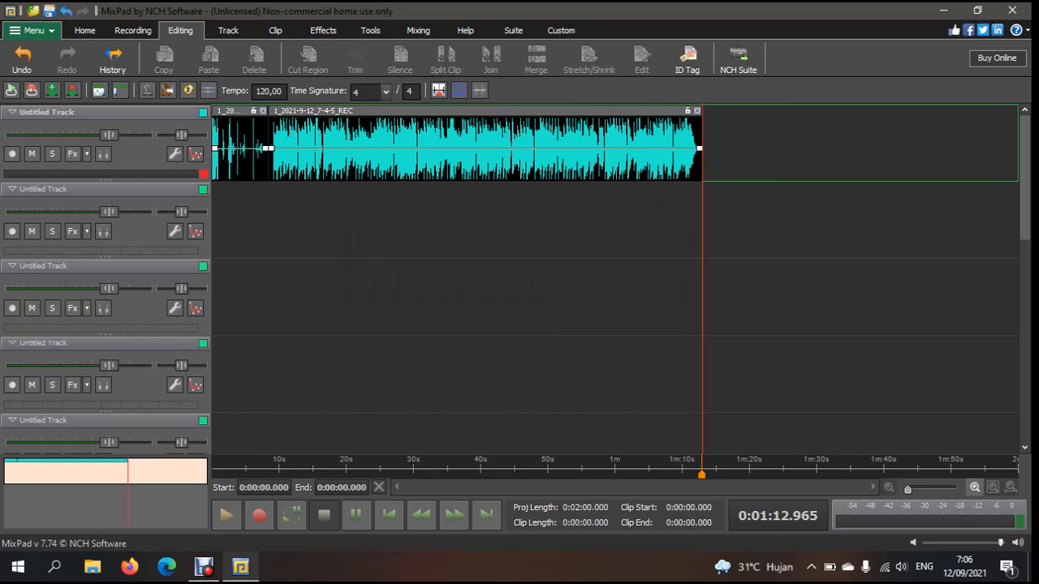
pyautogui.click(231, 110)
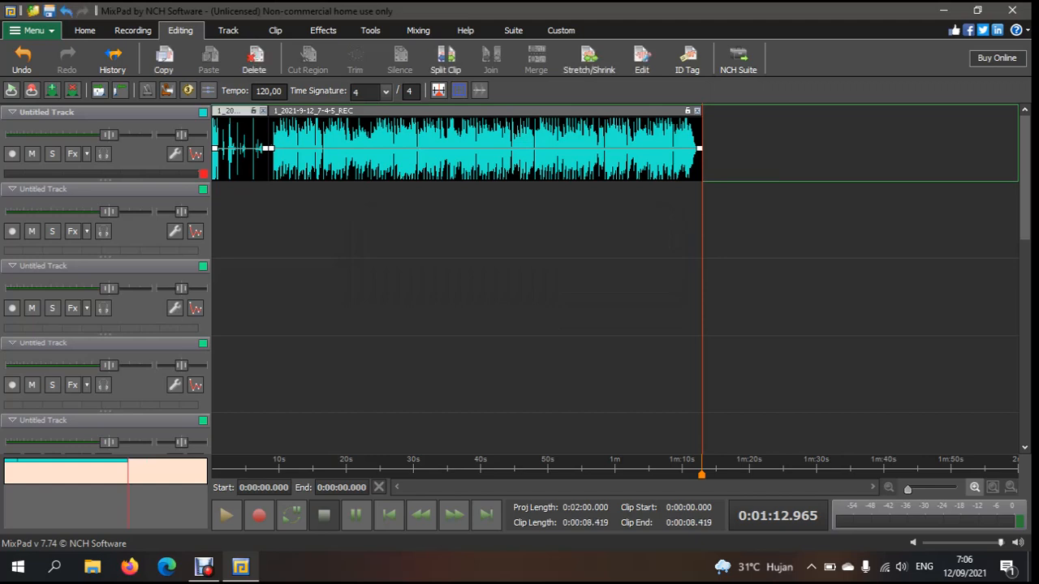
pyautogui.press('Delete')
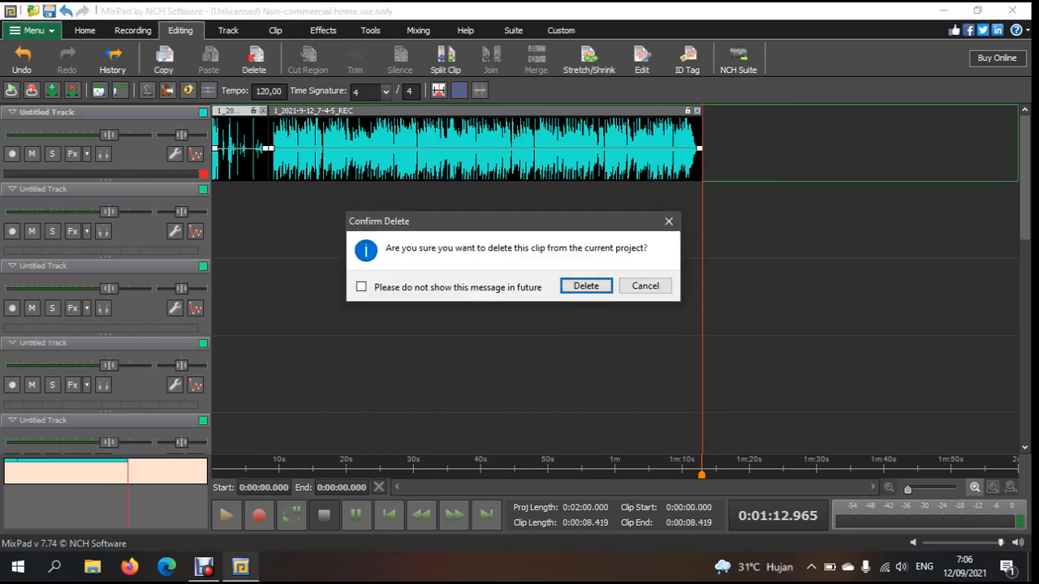
pyautogui.press('Return')
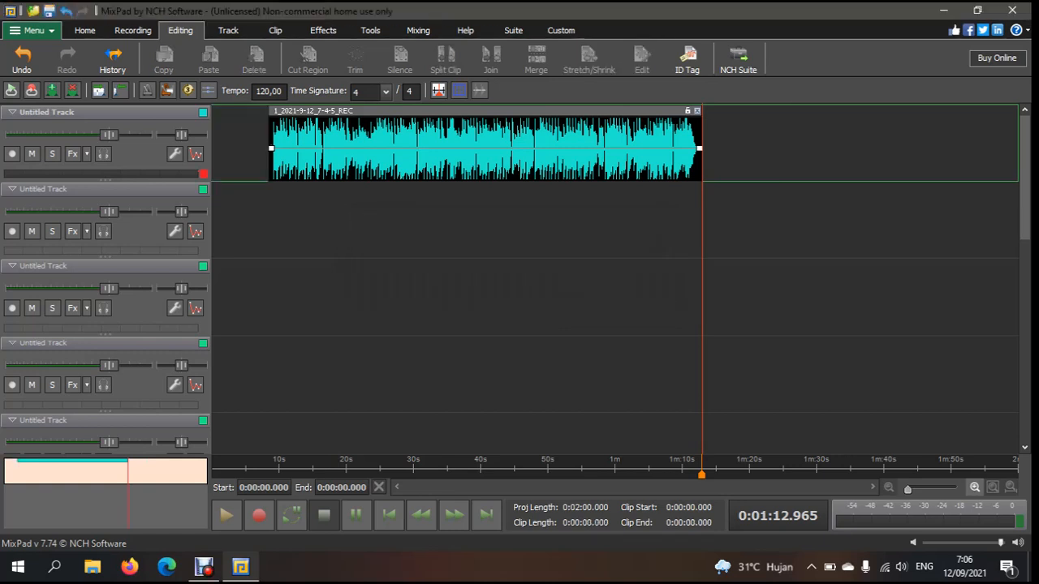
# Move the remaining clip to the start of the first track and play the project from the beginning
pyautogui.moveTo(455, 110); pyautogui.dragTo(396, 110)
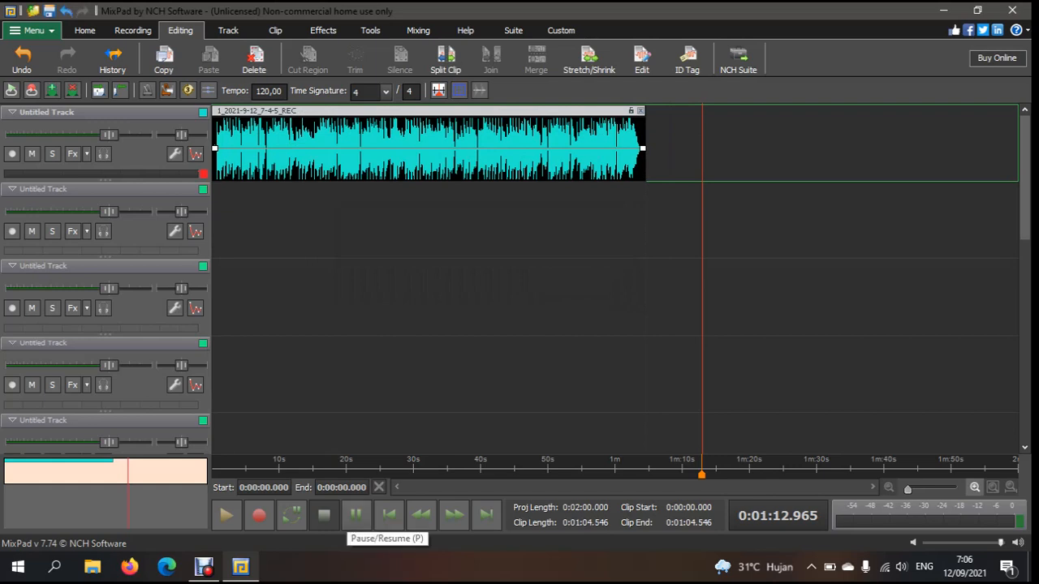
pyautogui.click(389, 515)
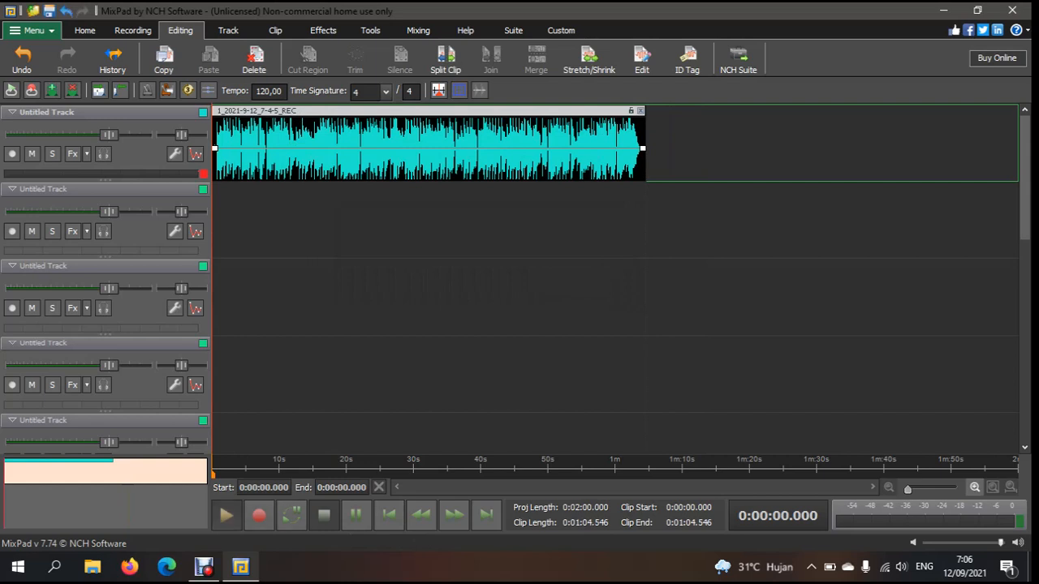
pyautogui.press('space')
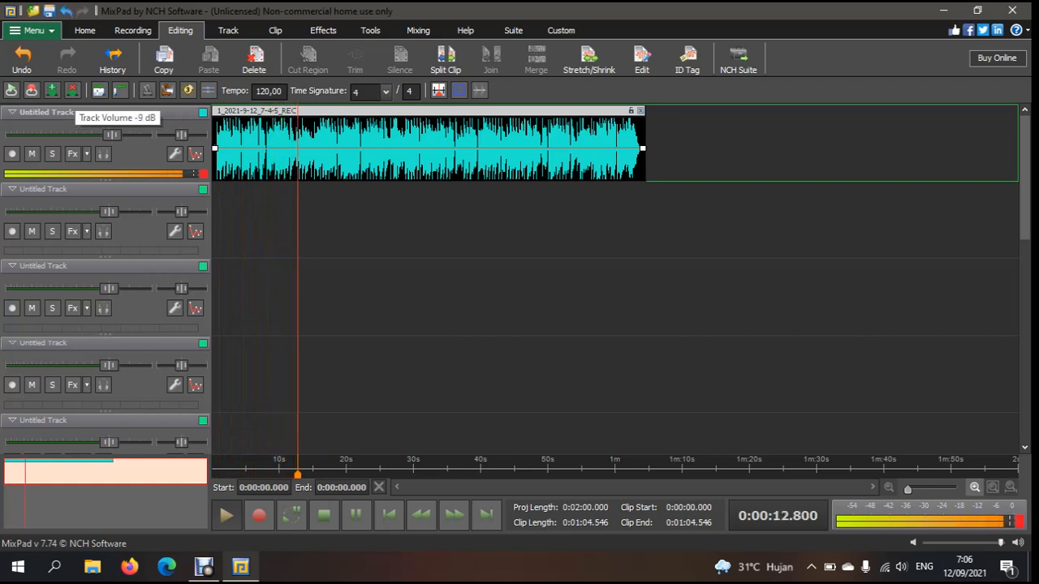
# Lower the first track's volume slightly, stop playback, and shift its clip to start at 0:00:01.683
pyautogui.click(81, 134)
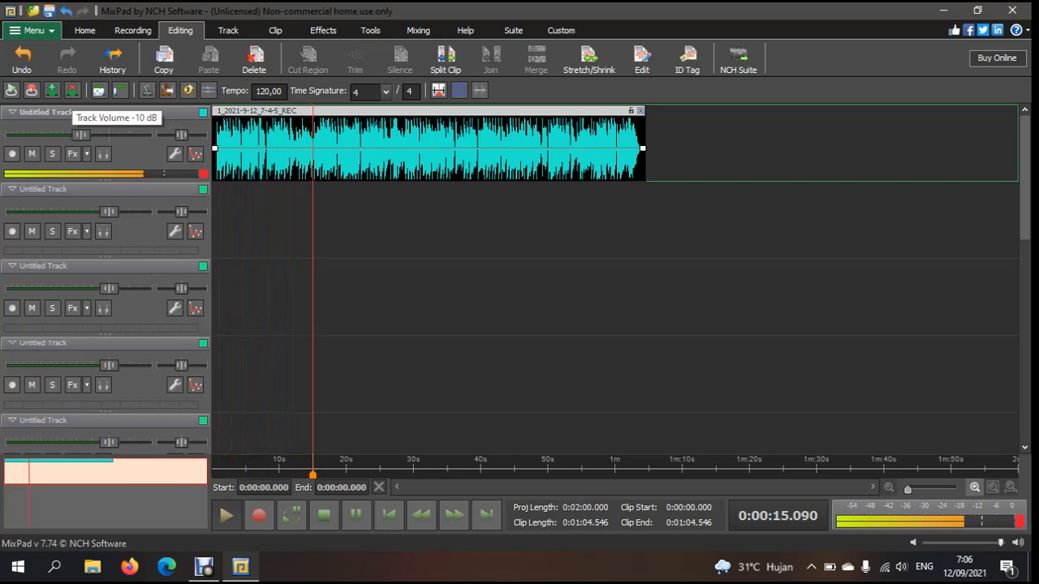
pyautogui.moveTo(81, 135); pyautogui.dragTo(98, 134)
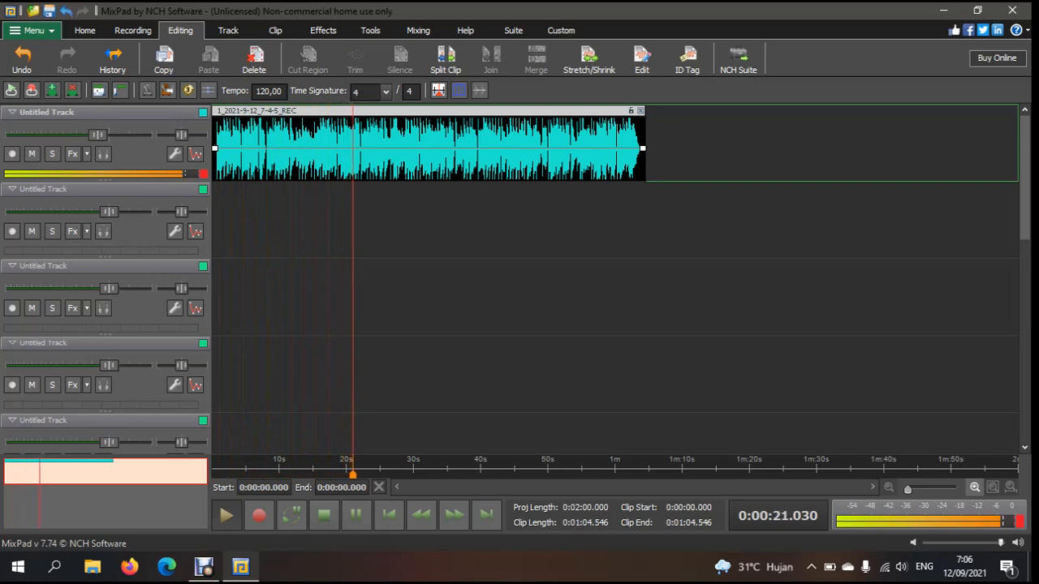
pyautogui.press('space')
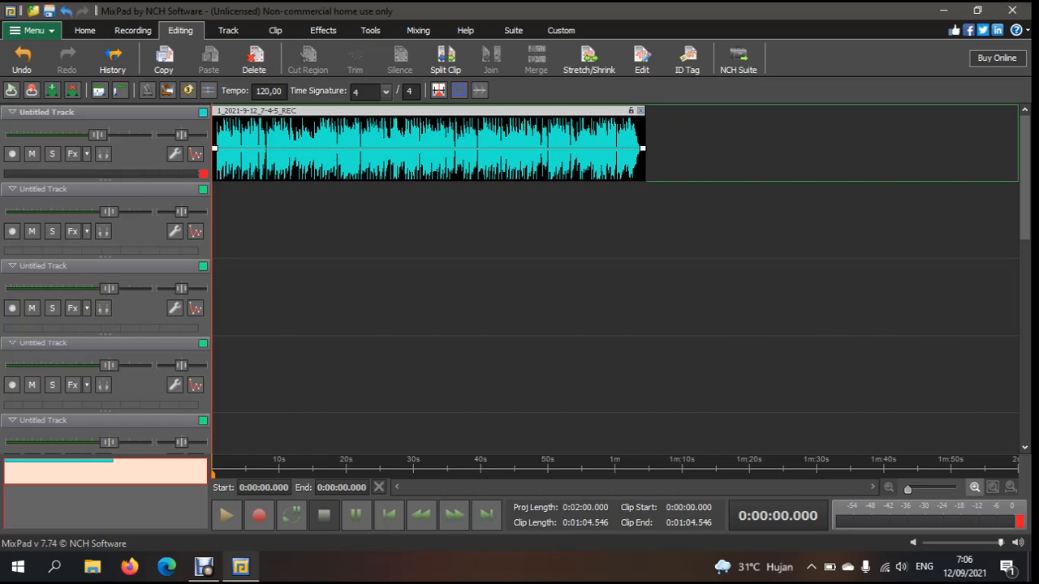
pyautogui.moveTo(429, 111); pyautogui.dragTo(440, 110)
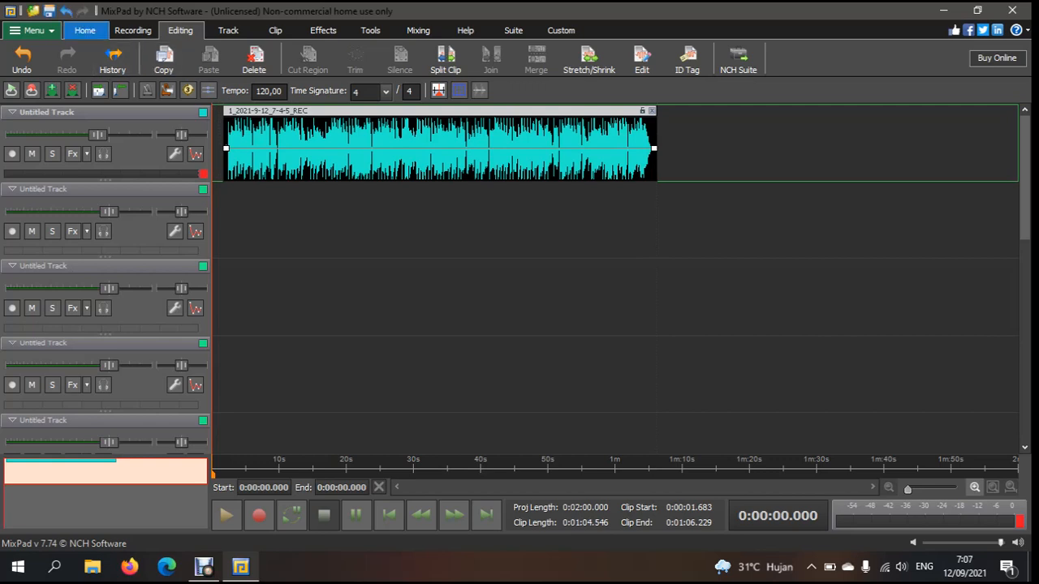
# Open the export options for saving the project as an audio file, postponing the purchase of the trial version
pyautogui.click(85, 30)
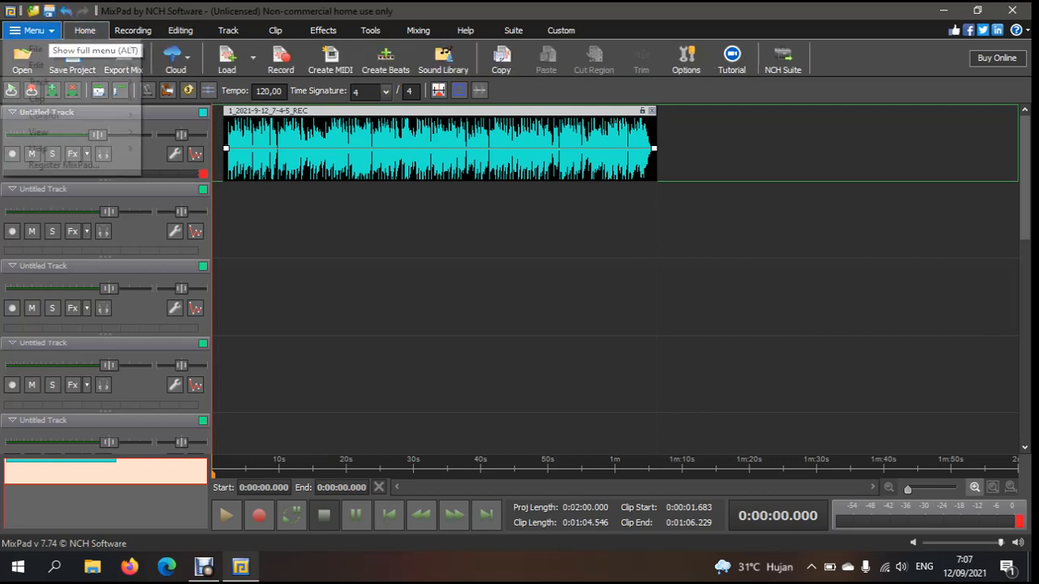
pyautogui.click(32, 30)
pyautogui.moveTo(49, 48)
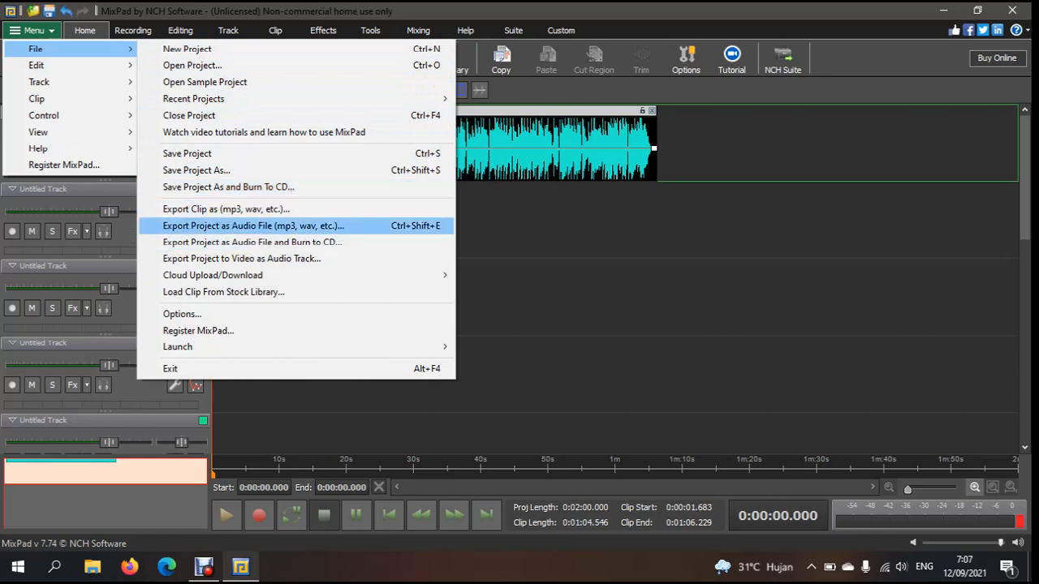
pyautogui.click(253, 225)
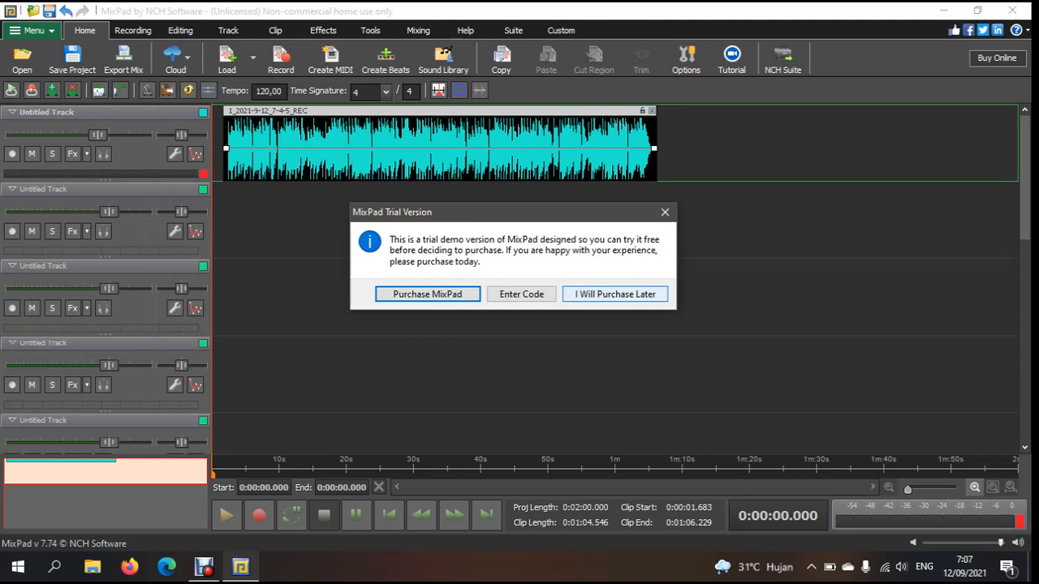
pyautogui.click(614, 294)
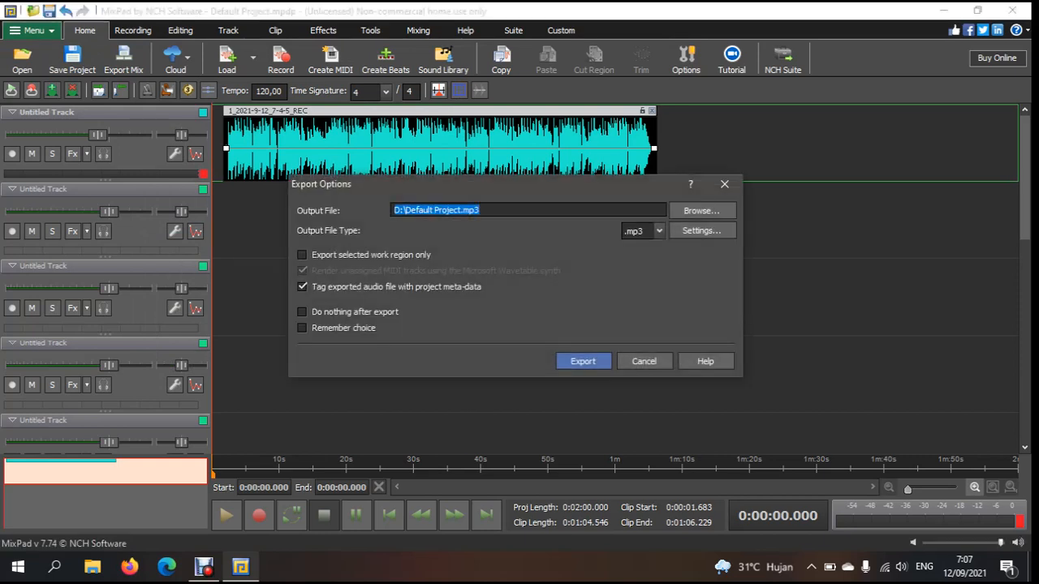
# Name the output file "ibu petiwi" on drive D: and export the project as an .mp3 file
pyautogui.click(486, 210)
pyautogui.moveTo(486, 210); pyautogui.dragTo(403, 210)
pyautogui.press('BackSpace')
pyautogui.write('bu')
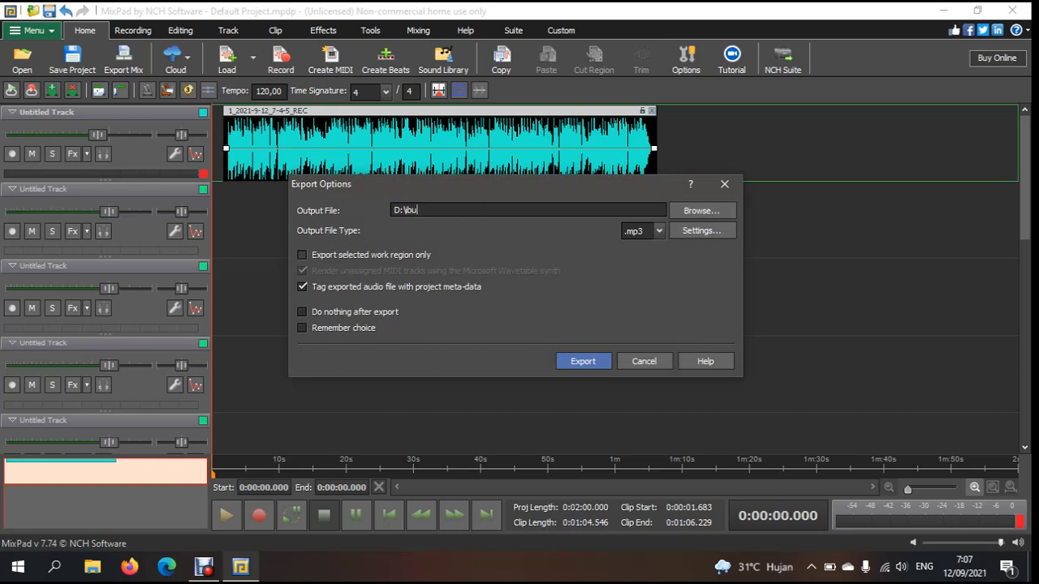
pyautogui.write(' petiwi')
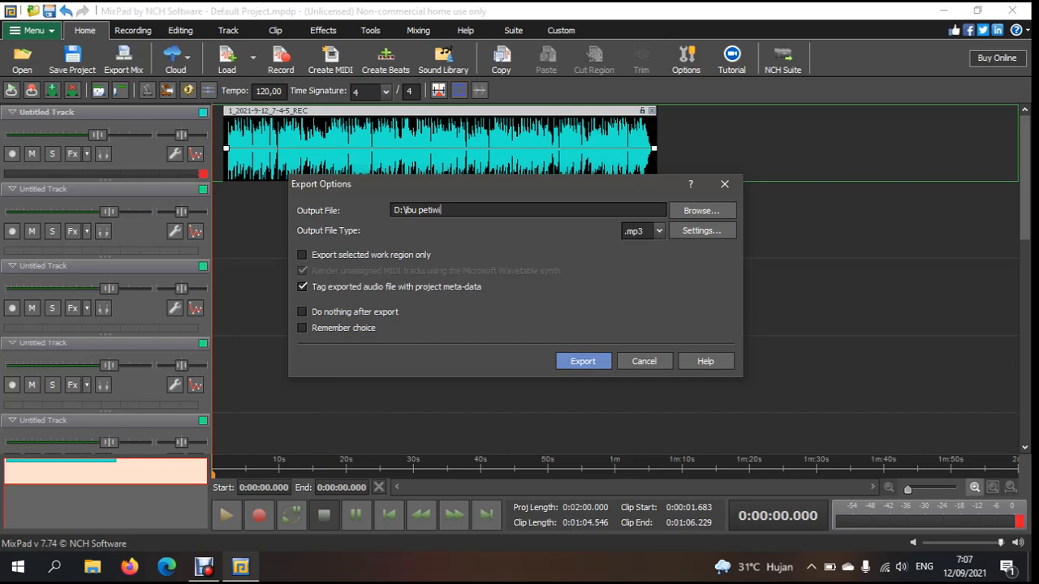
pyautogui.press('Return')
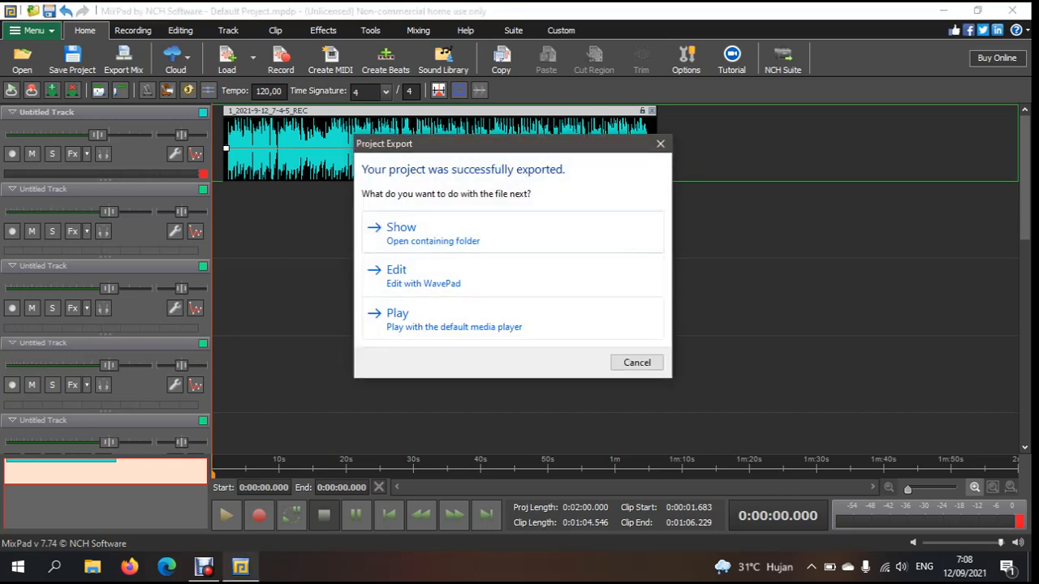
# Play the exported file in the default media player, lower the player's volume, and stop playback
pyautogui.click(454, 318)
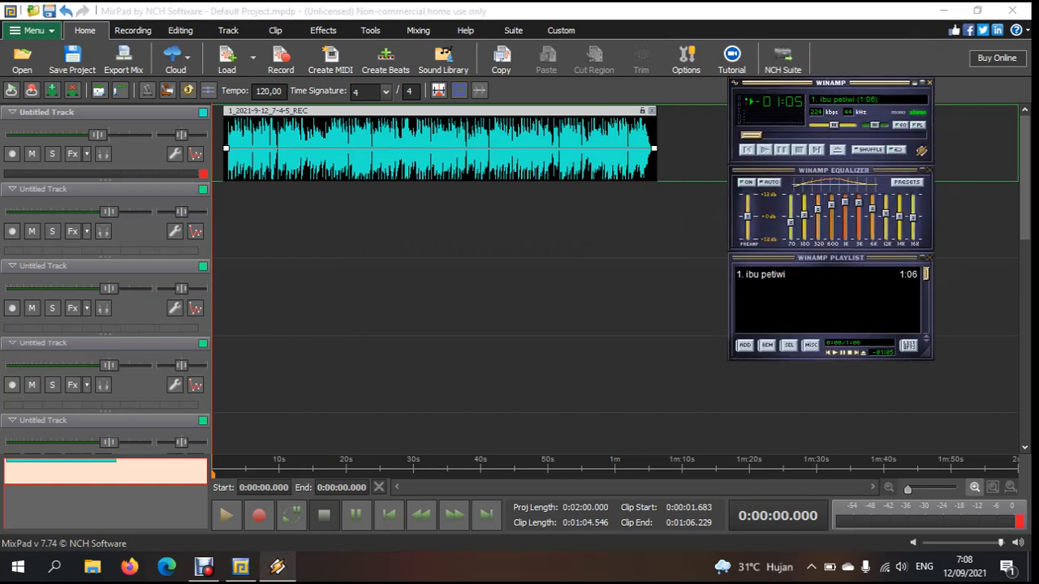
pyautogui.moveTo(781, 149); pyautogui.dragTo(768, 148)
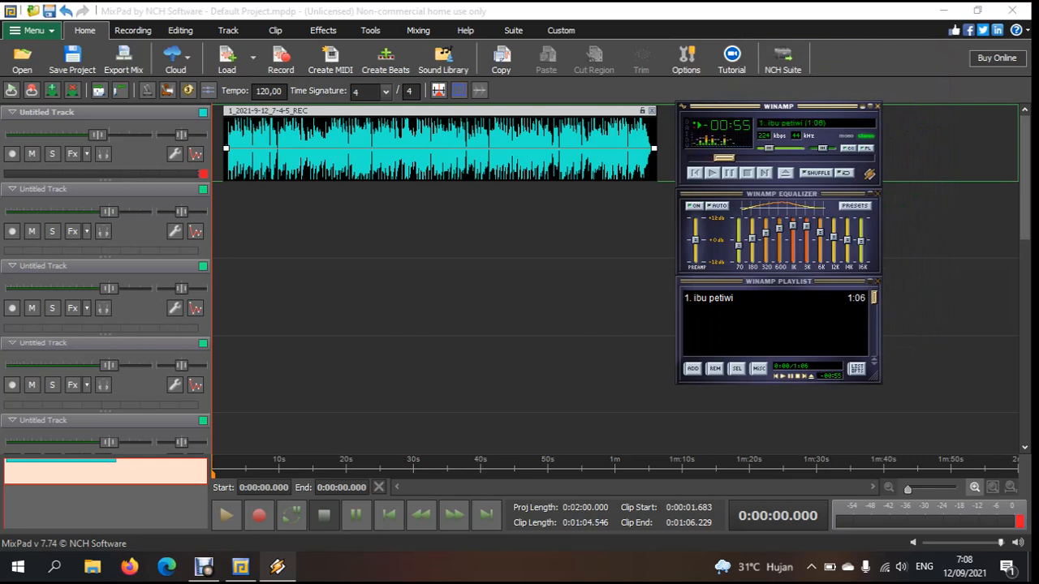
pyautogui.moveTo(779, 107); pyautogui.dragTo(810, 112)
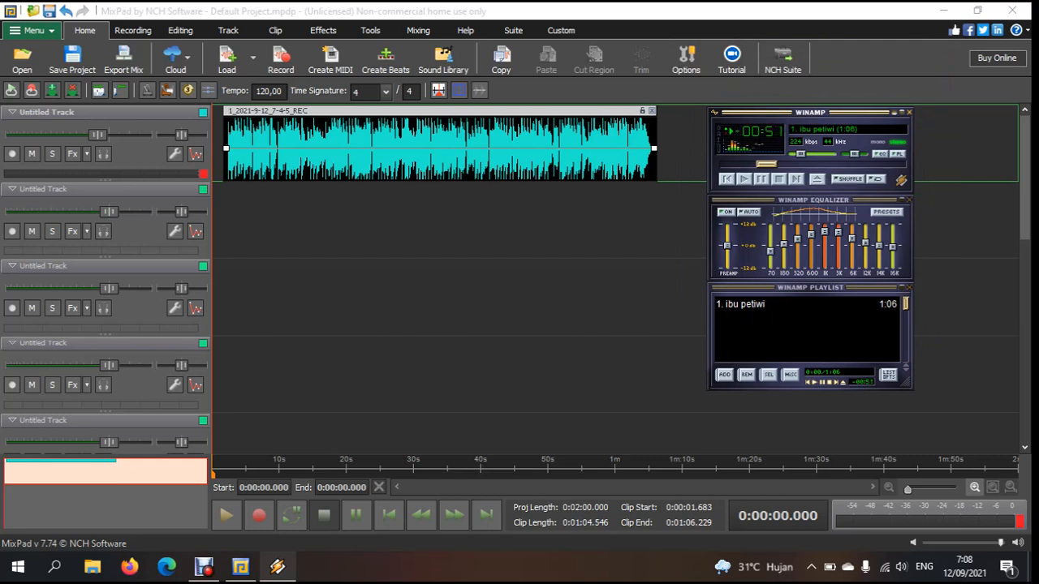
pyautogui.press('v')
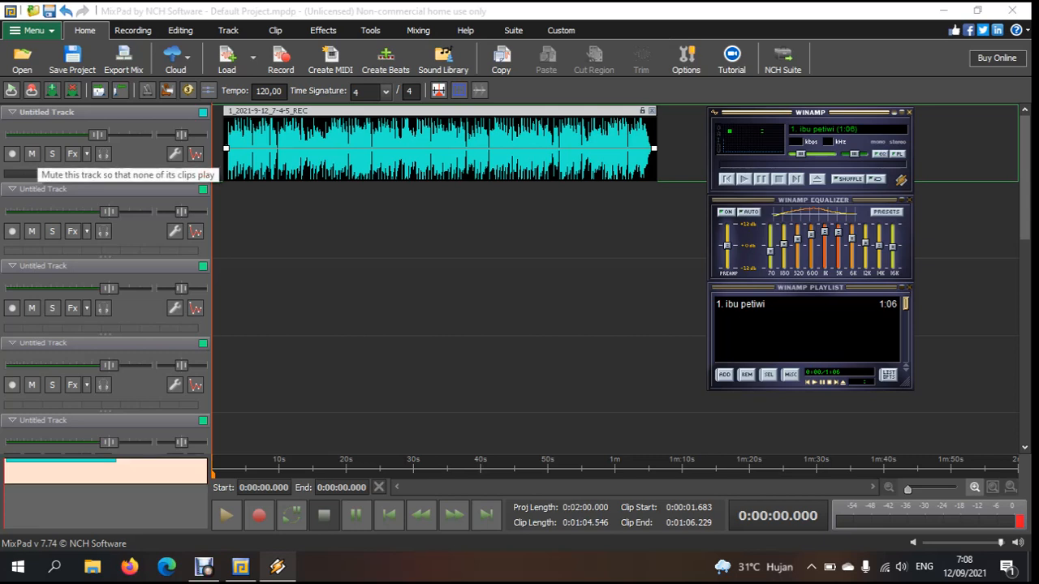
# Mute the first track in MixPad and enable recording on the second track
pyautogui.click(32, 154)
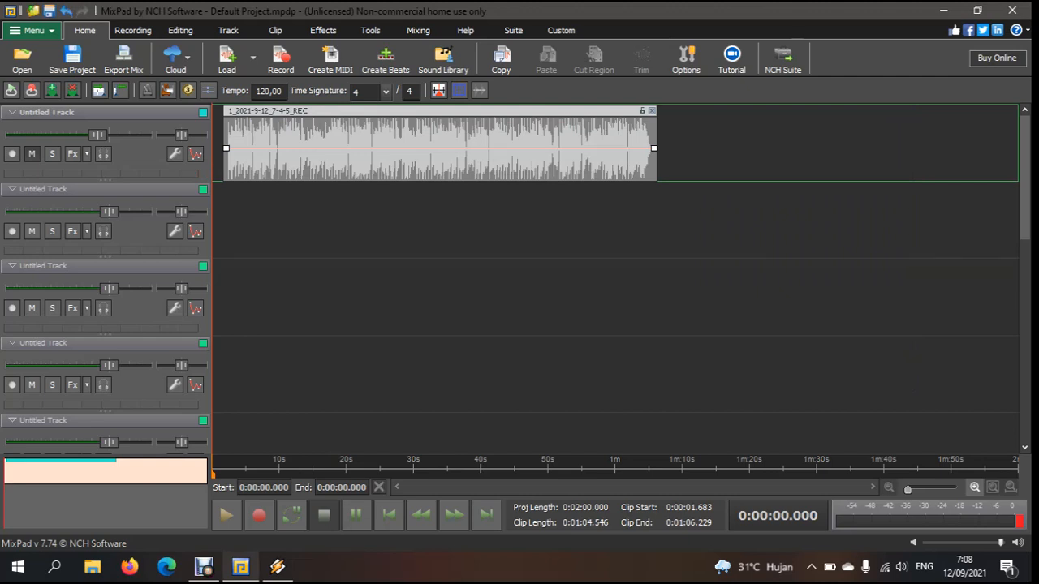
pyautogui.moveTo(277, 566)
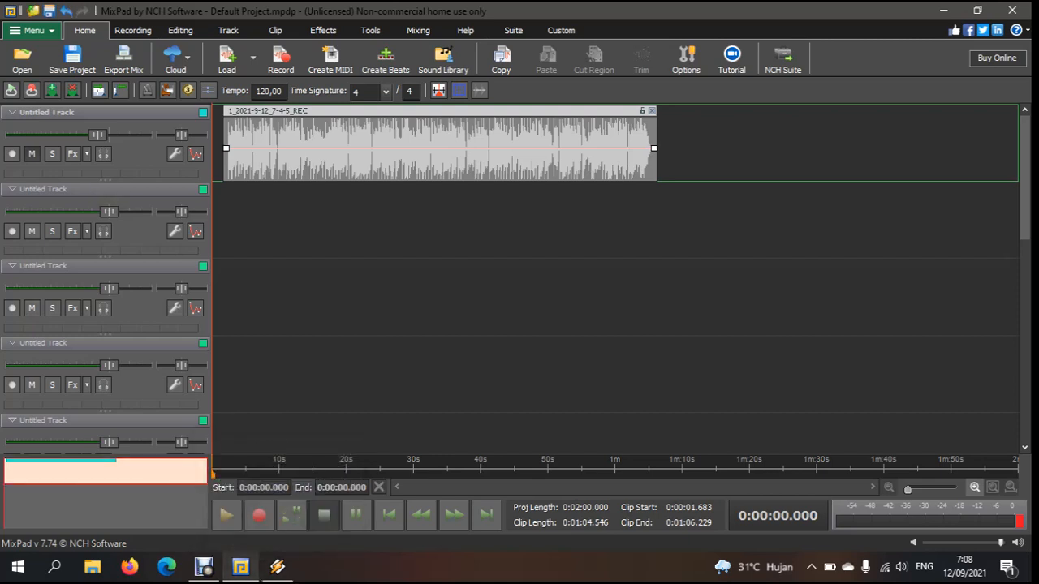
pyautogui.click(134, 230)
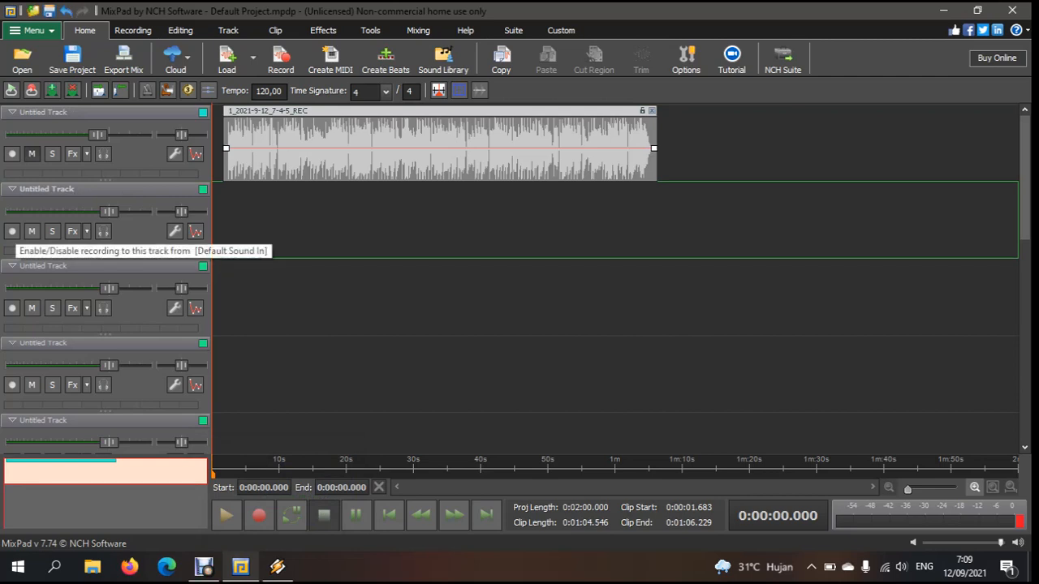
pyautogui.click(13, 231)
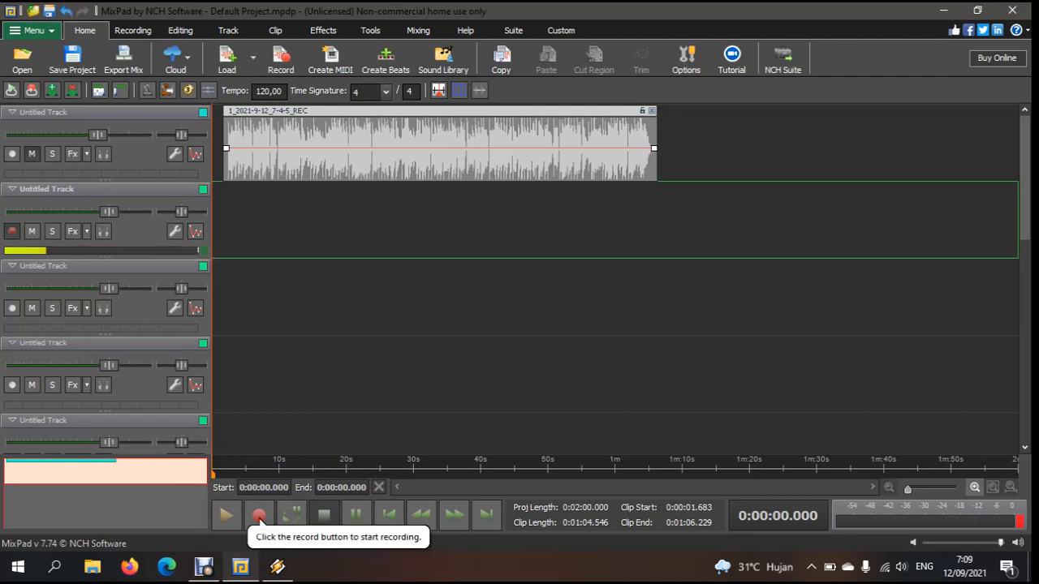
# Switch to Winamp, raise its volume slightly, and briefly test playback of "ibu petiwi"
pyautogui.moveTo(277, 568)
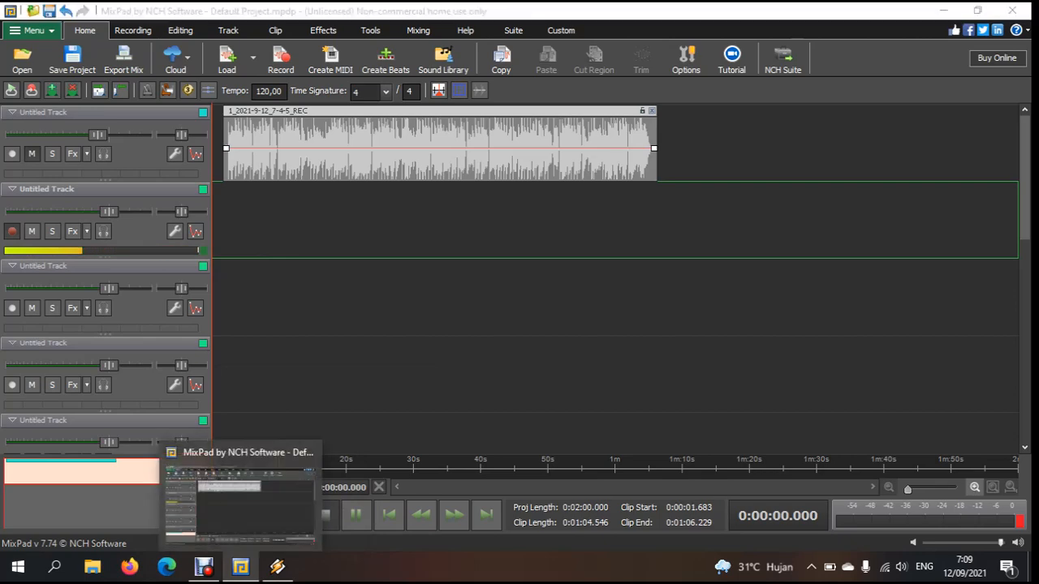
pyautogui.click(240, 566)
pyautogui.click(240, 567)
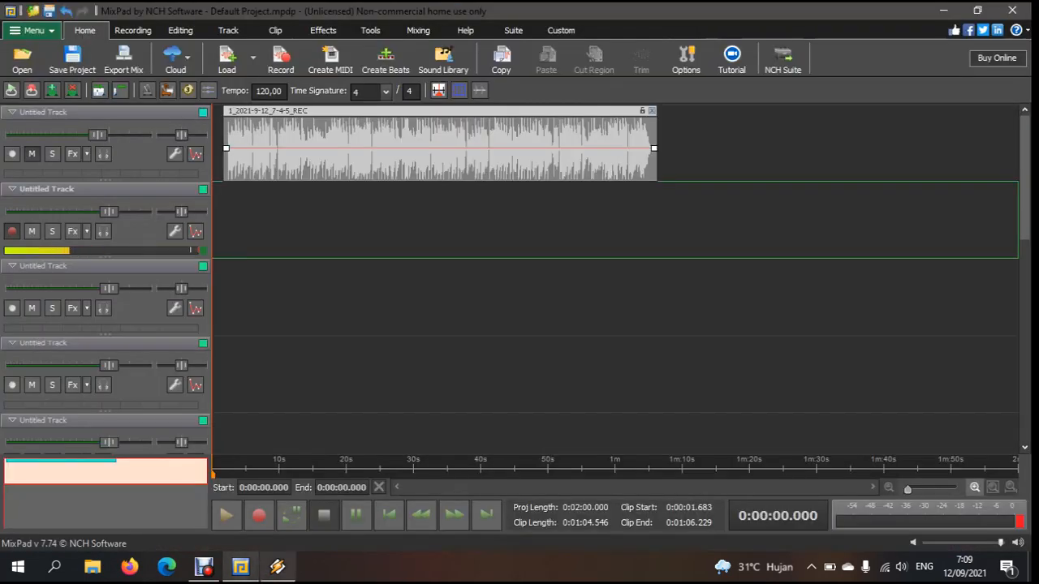
pyautogui.click(277, 567)
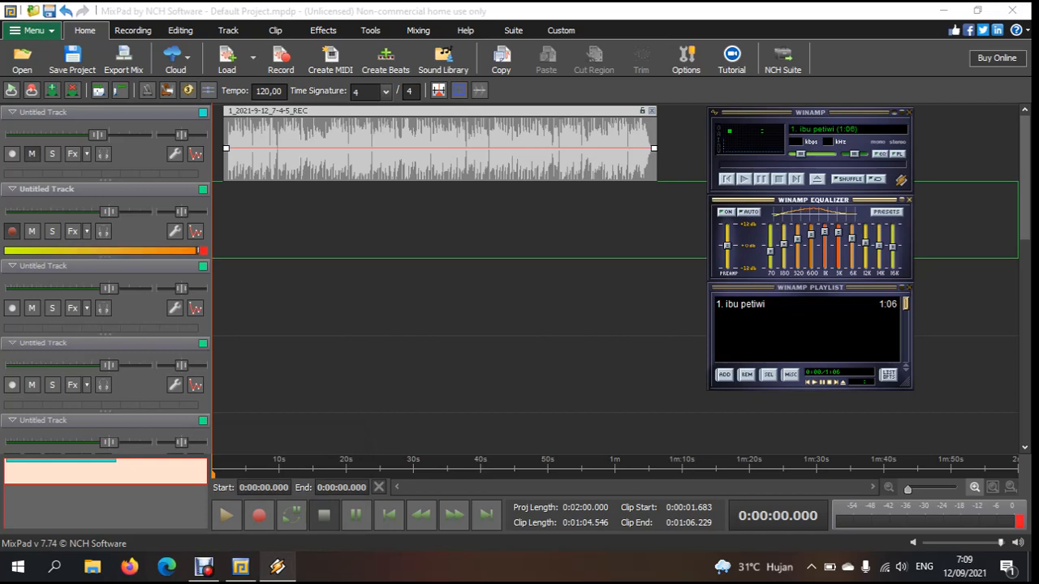
pyautogui.moveTo(801, 154); pyautogui.dragTo(803, 154)
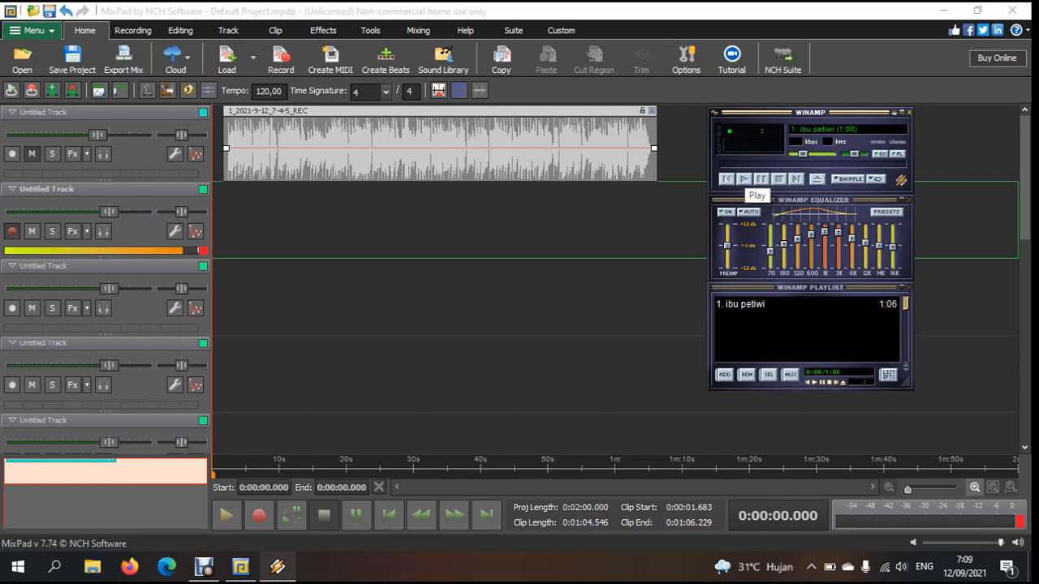
pyautogui.click(744, 178)
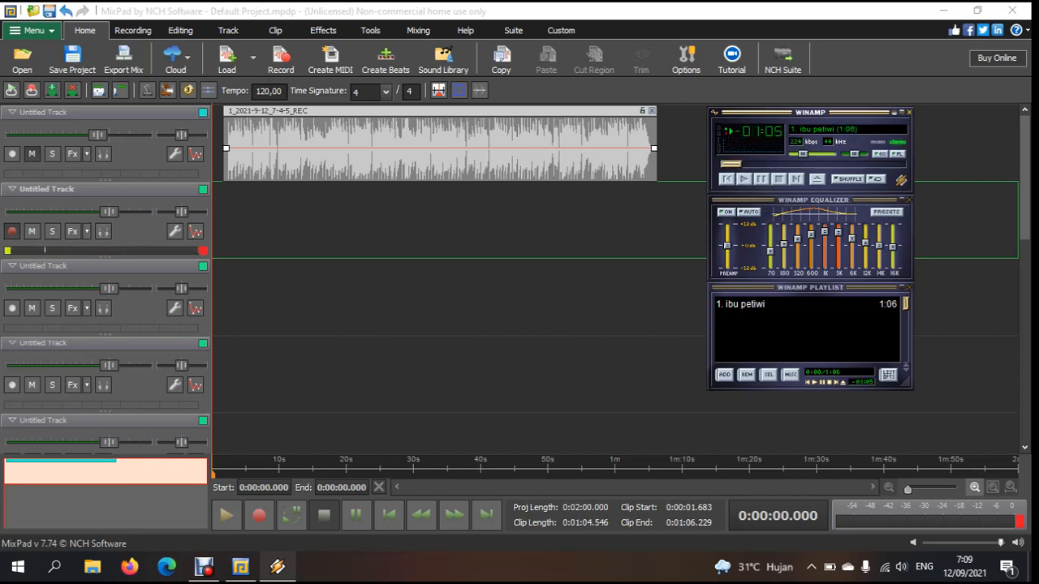
pyautogui.click(778, 179)
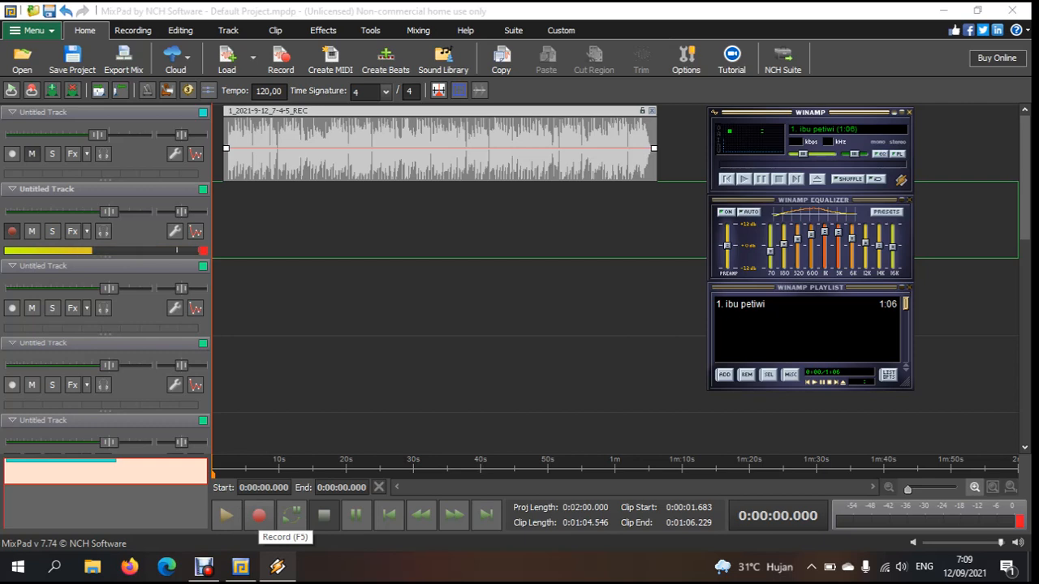
# Record about 1 minute 10 seconds on the second track while playing "ibu petiwi" in Winamp
pyautogui.click(259, 516)
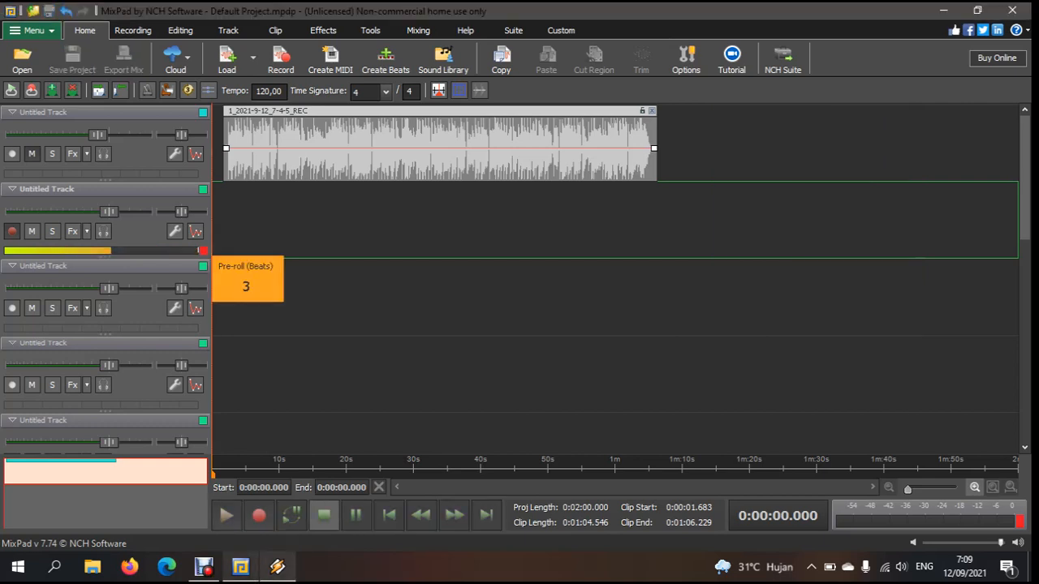
pyautogui.click(278, 567)
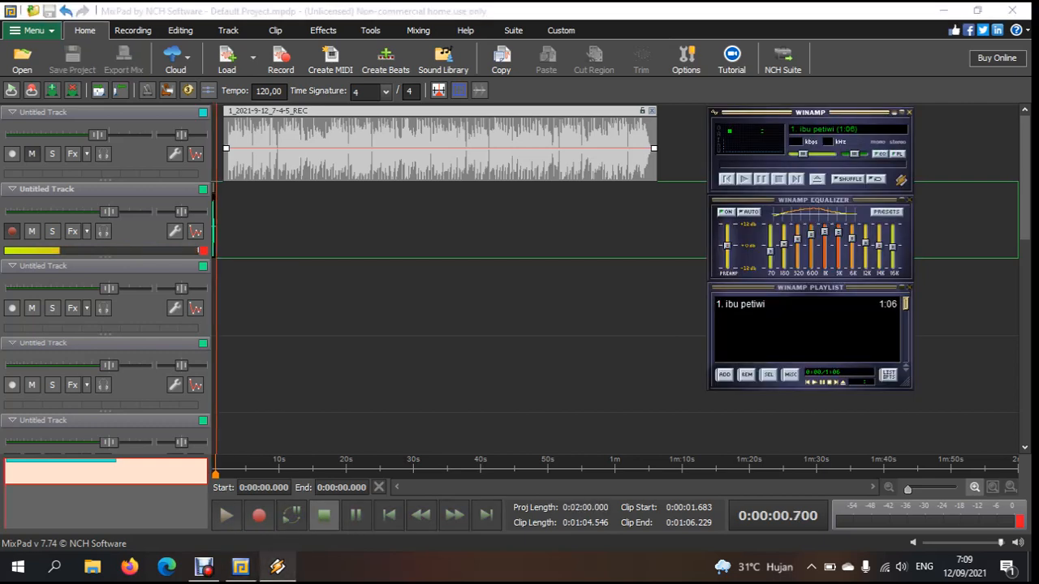
pyautogui.click(744, 179)
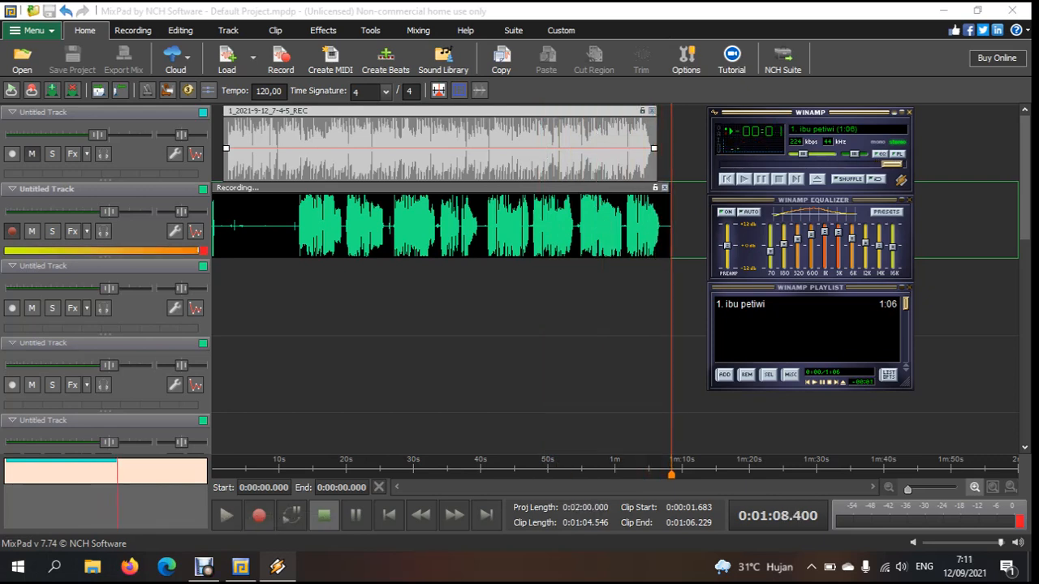
pyautogui.click(324, 515)
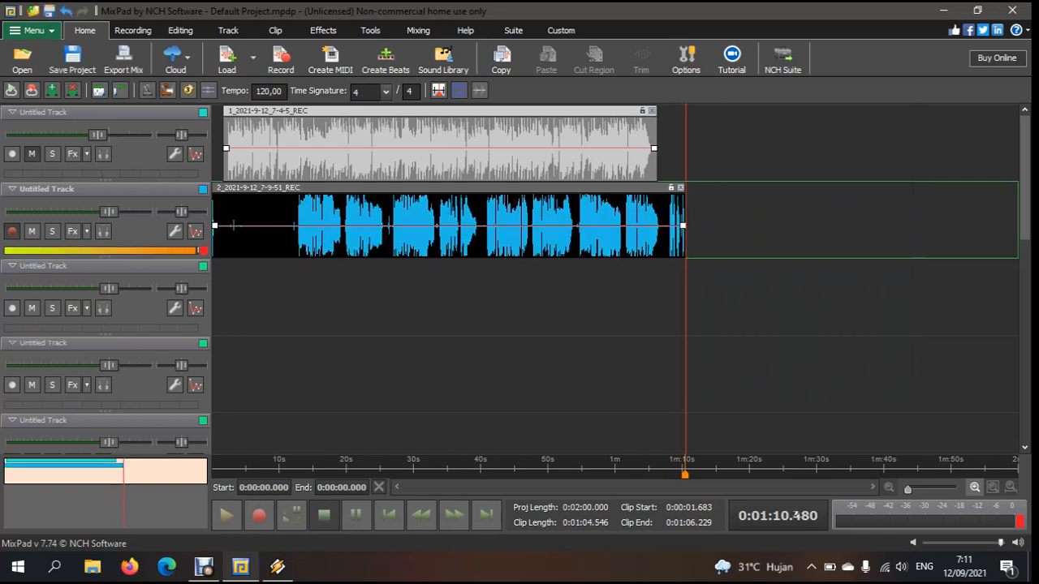
# Split the second track's clip at about 1:07.35, just before its last short burst, and delete the piece after the split
pyautogui.click(665, 297)
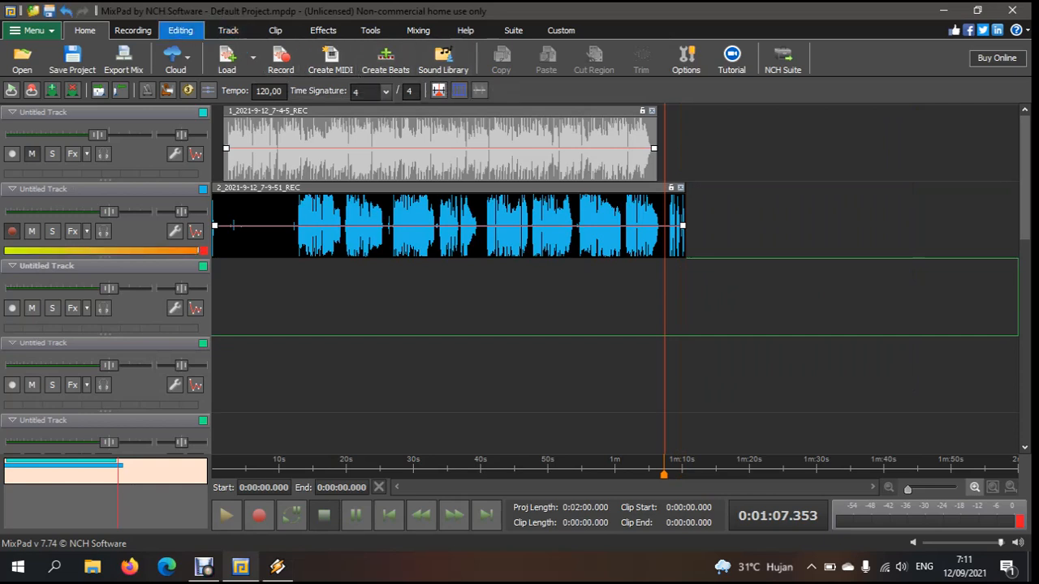
pyautogui.click(180, 30)
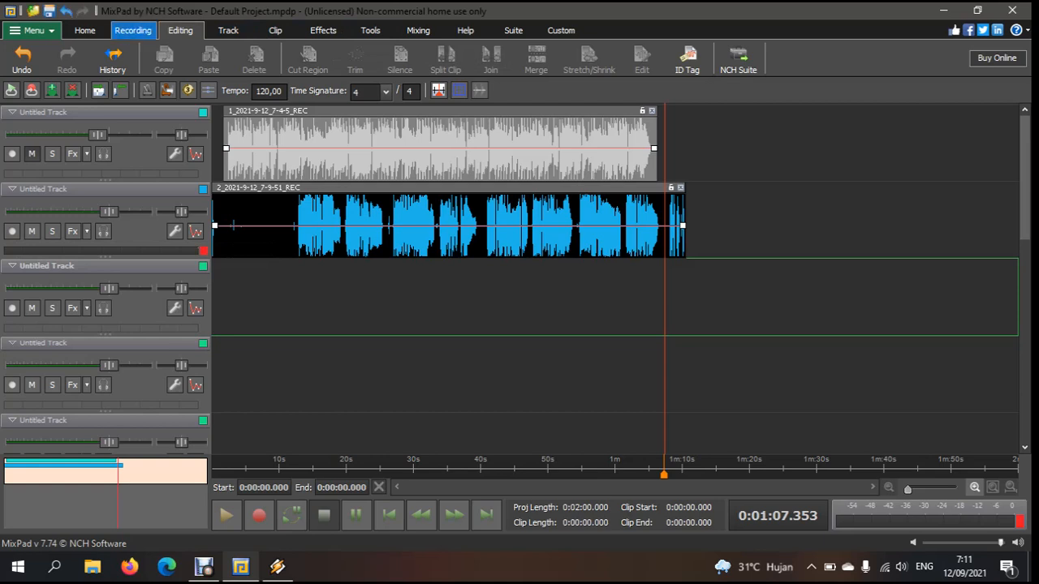
pyautogui.click(132, 31)
pyautogui.click(85, 31)
pyautogui.click(180, 30)
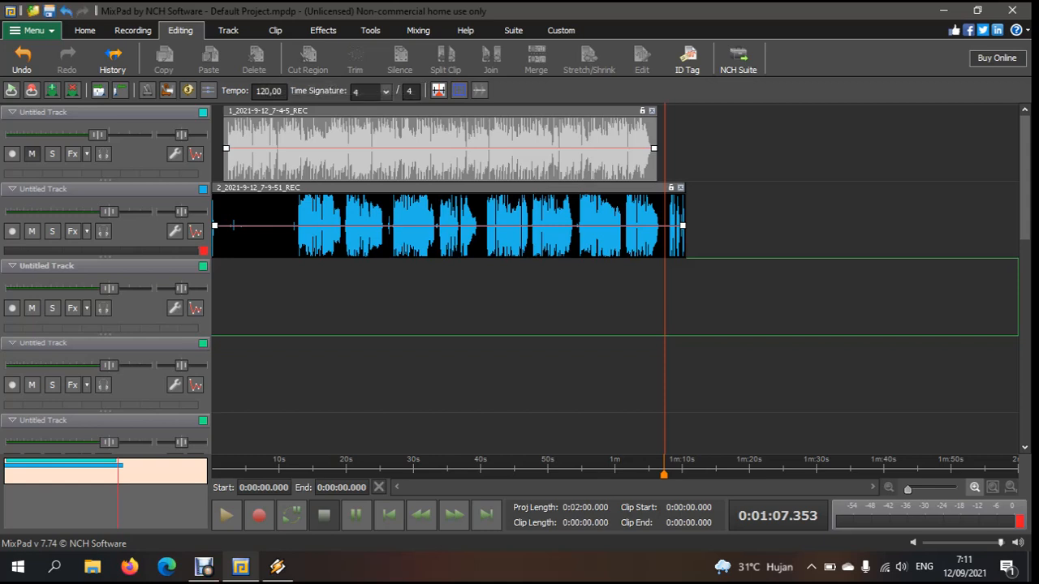
pyautogui.click(449, 187)
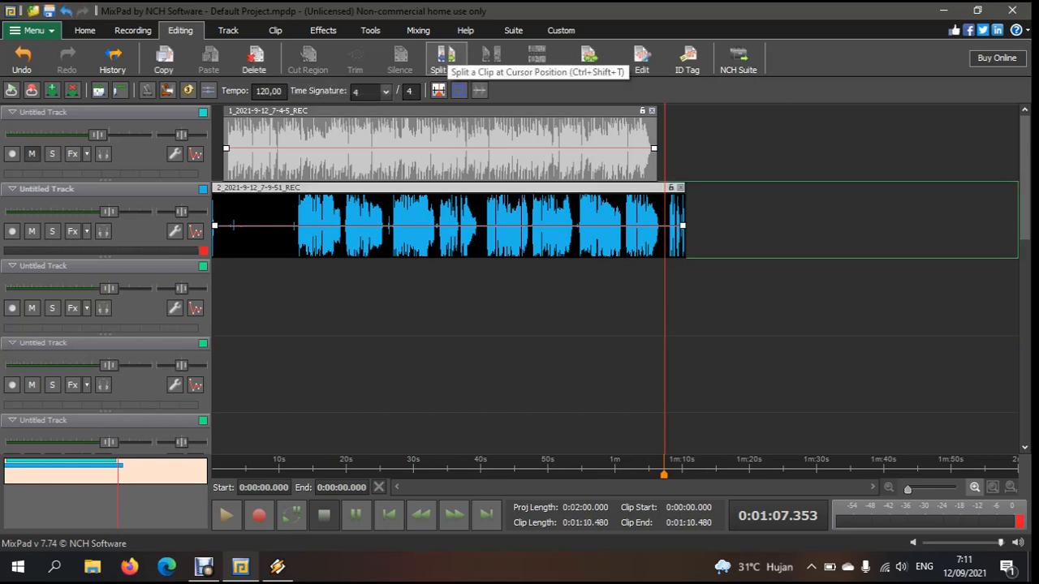
pyautogui.click(446, 56)
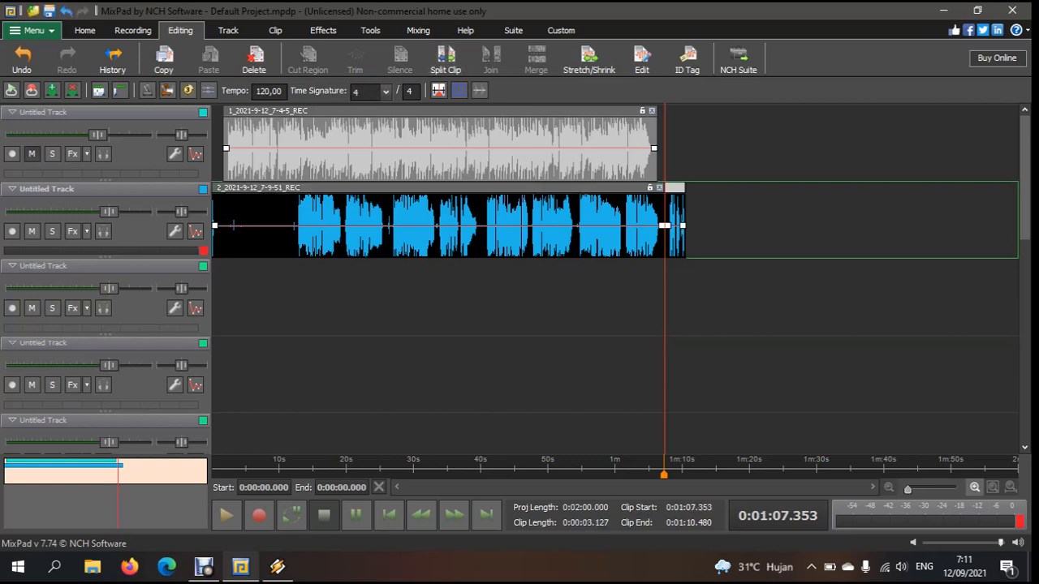
pyautogui.press('Delete')
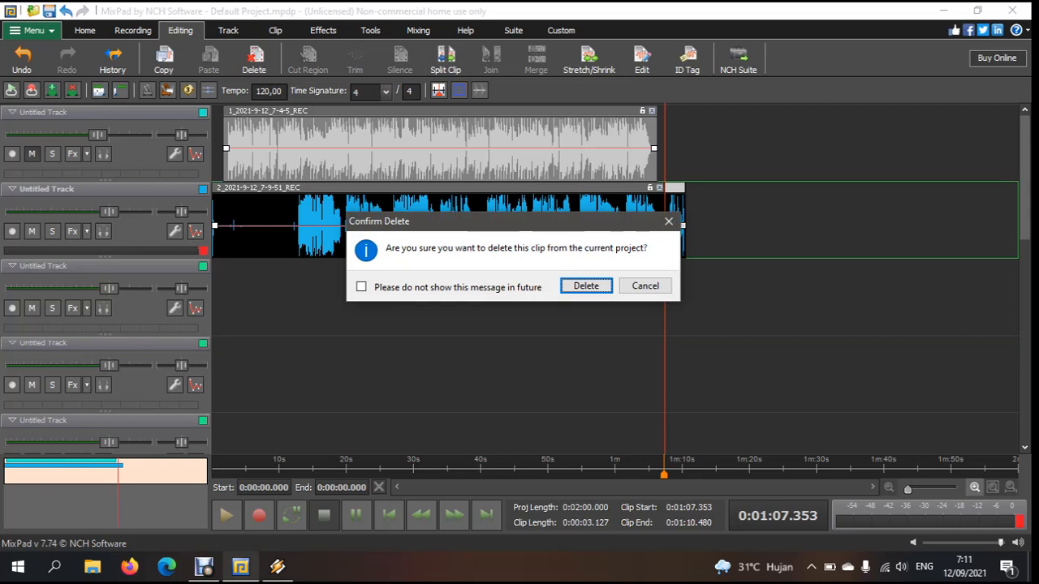
pyautogui.press('Return')
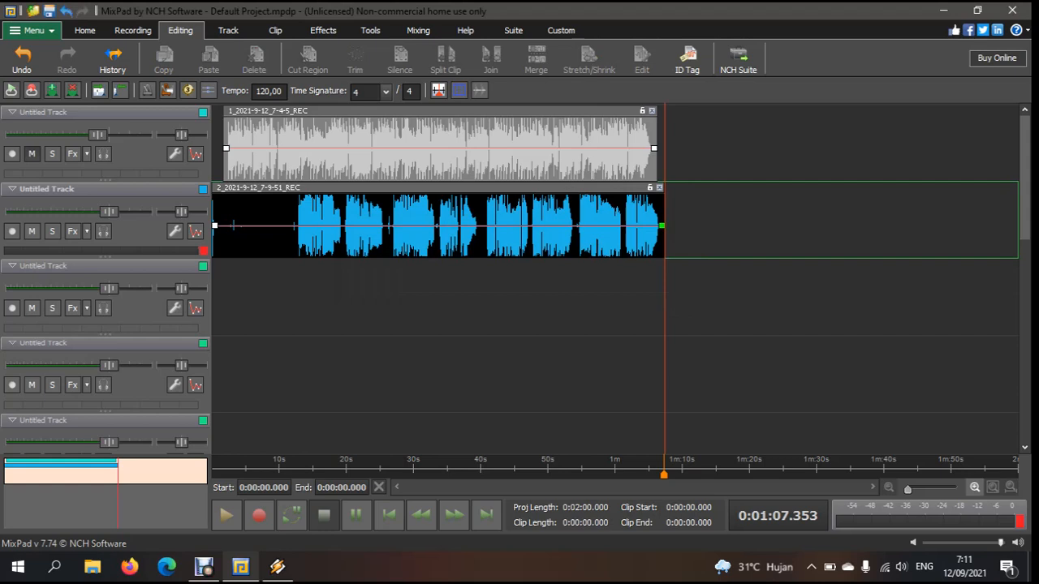
# Split the second track's clip at about 12 s, just before the vocals begin, and delete the nearly silent opening piece
pyautogui.click(293, 297)
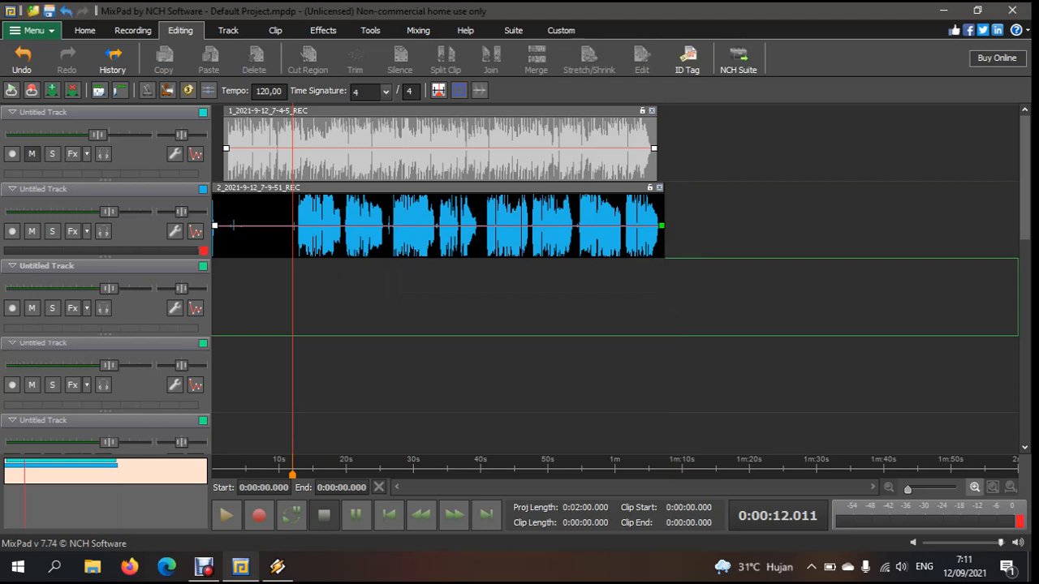
pyautogui.click(365, 187)
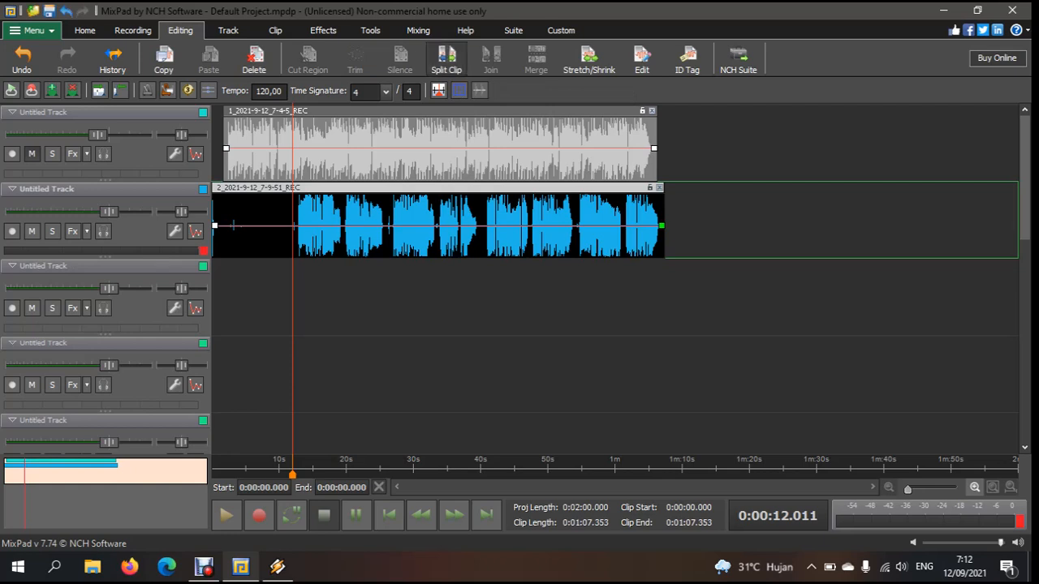
pyautogui.click(445, 58)
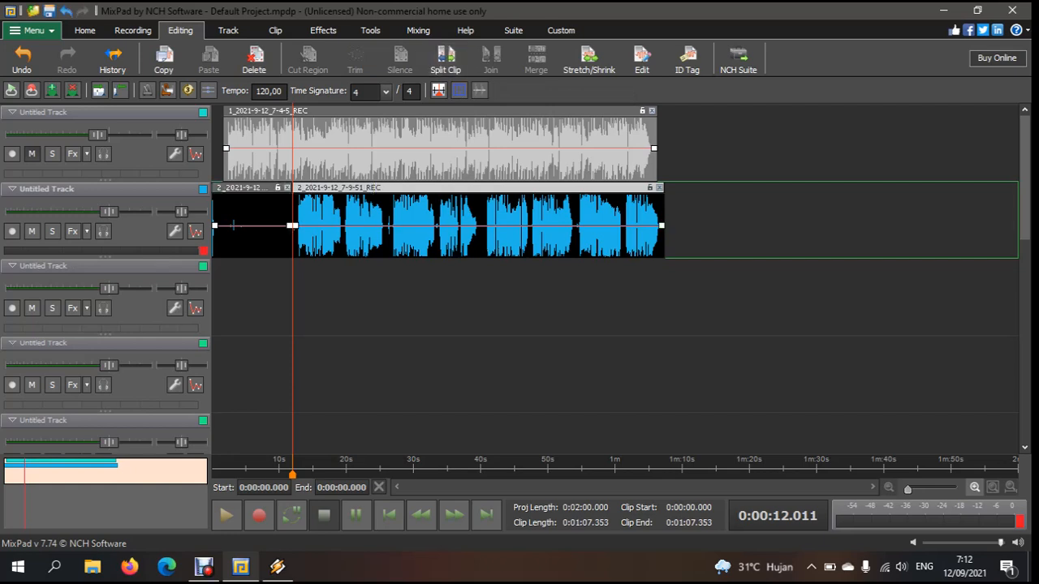
pyautogui.click(248, 188)
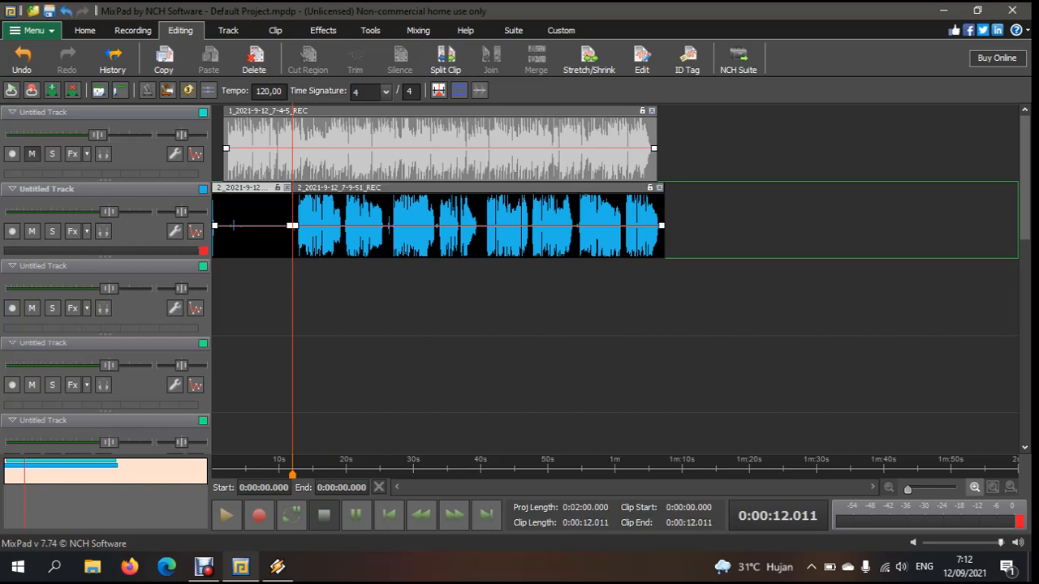
pyautogui.press('Delete')
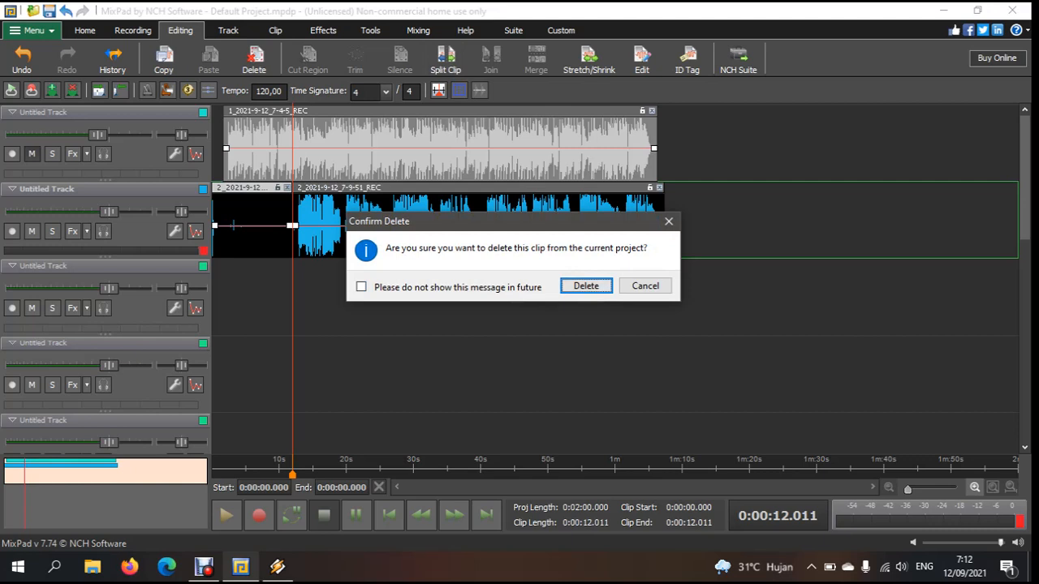
pyautogui.press('Return')
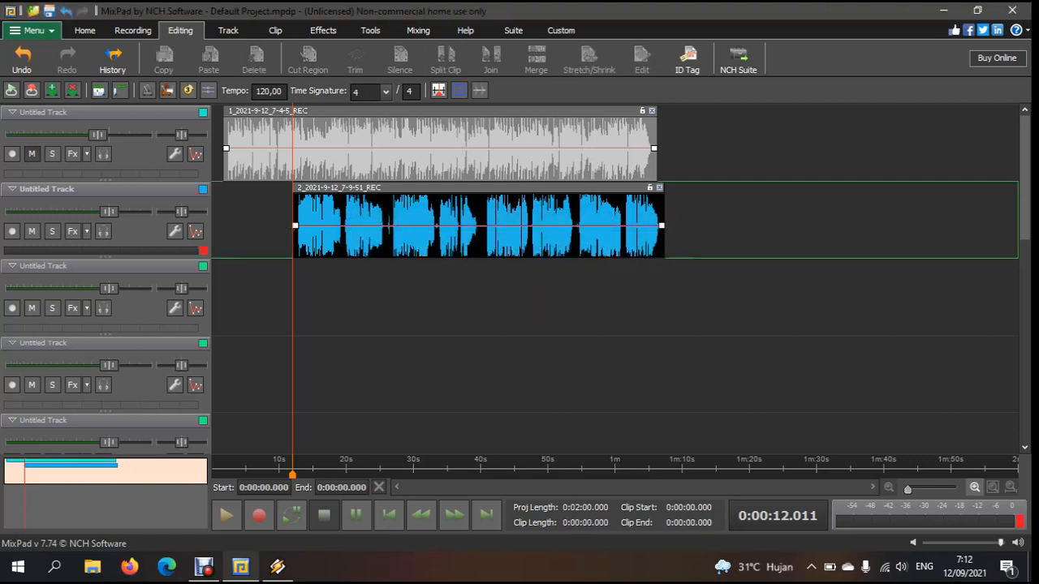
# Move the second track's clip earlier to start at about 6.8 s and unmute the first track
pyautogui.moveTo(374, 187); pyautogui.dragTo(339, 187)
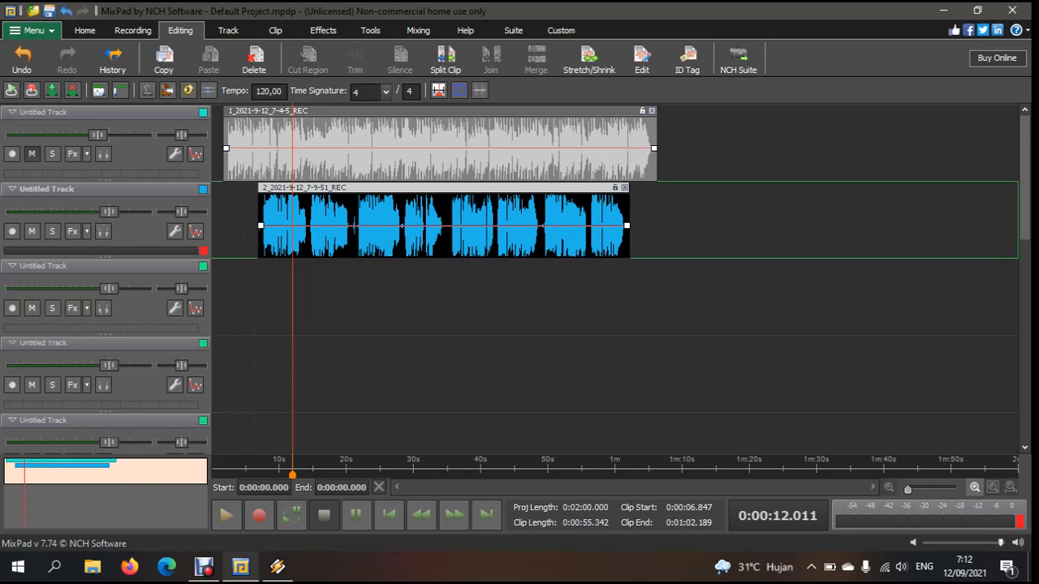
pyautogui.click(32, 153)
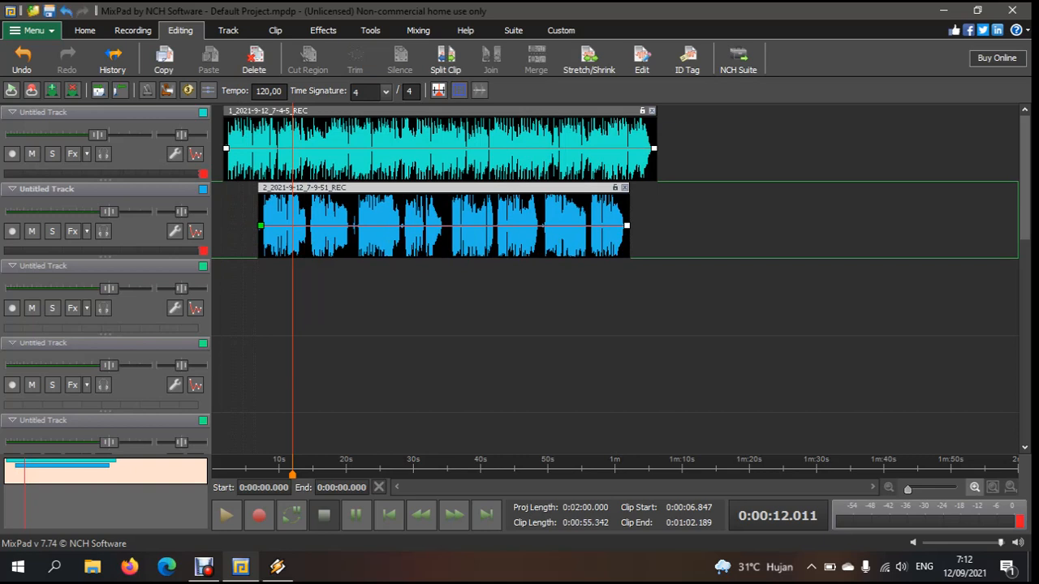
# Return to the project start and move the first track's clip so it begins at 0 s
pyautogui.scroll(5, 615, 284)
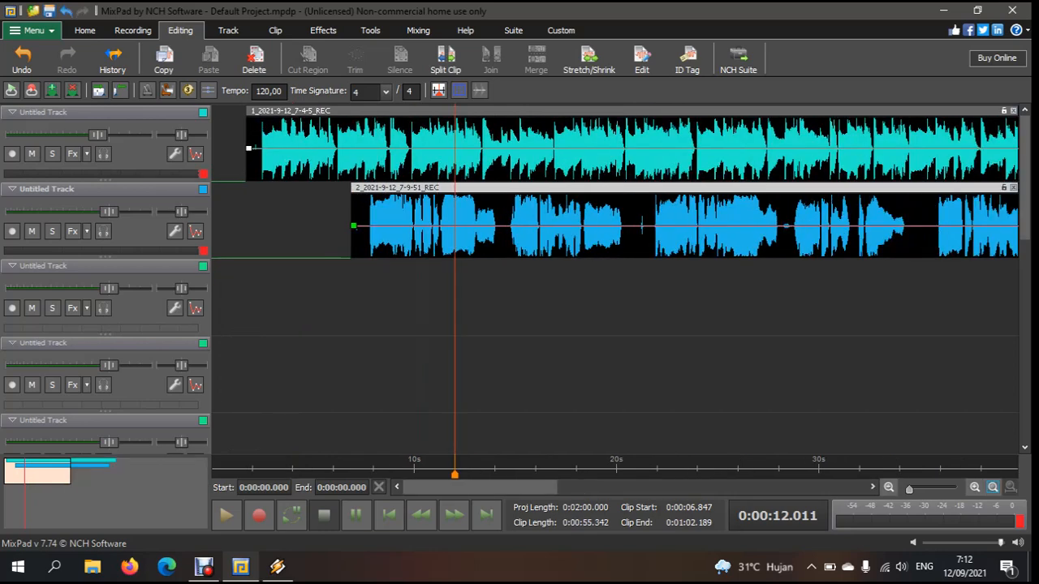
pyautogui.scroll(5, 615, 284)
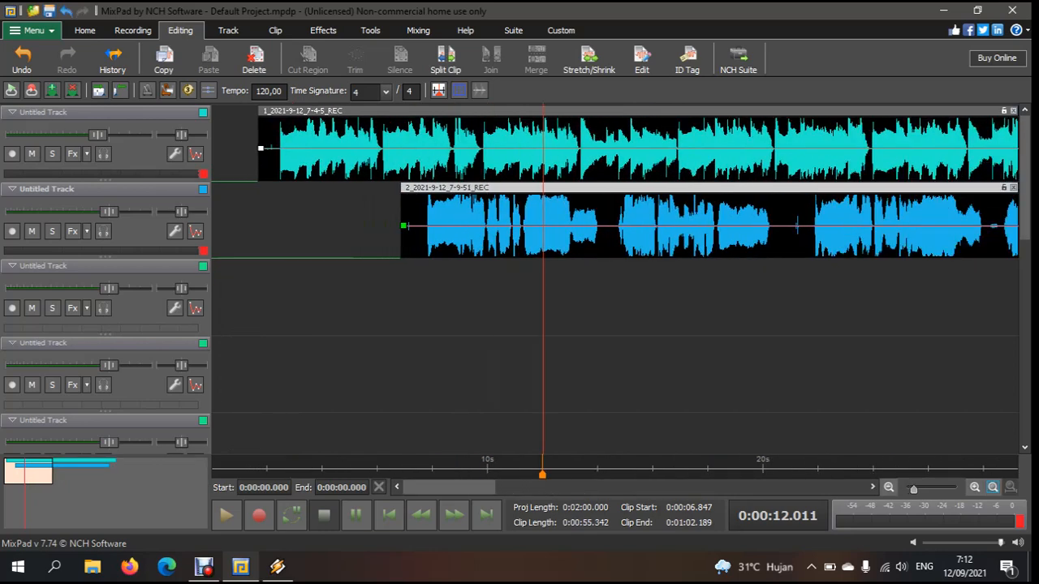
pyautogui.scroll(4, 615, 284)
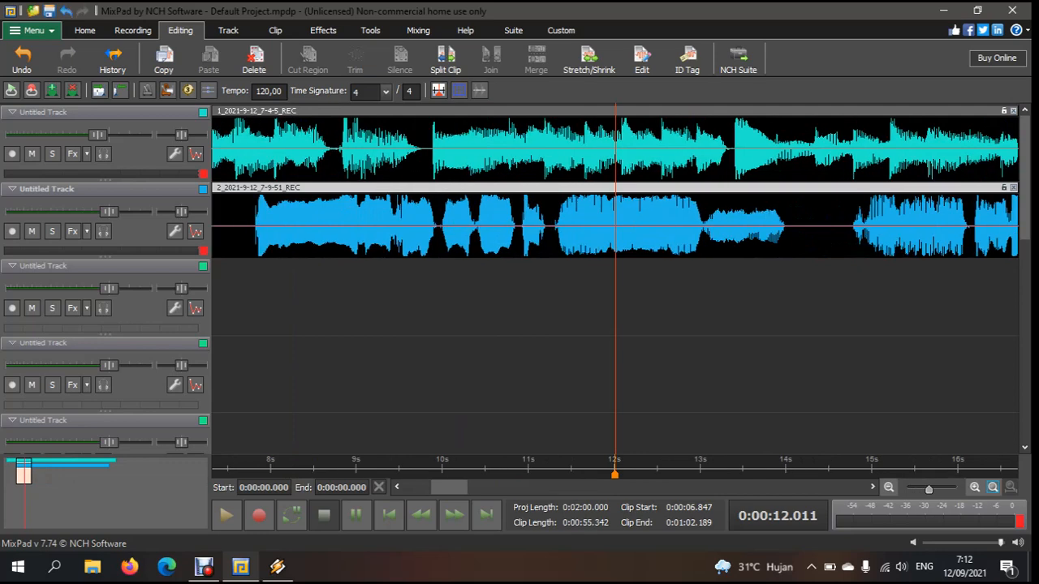
pyautogui.scroll(3, 615, 283)
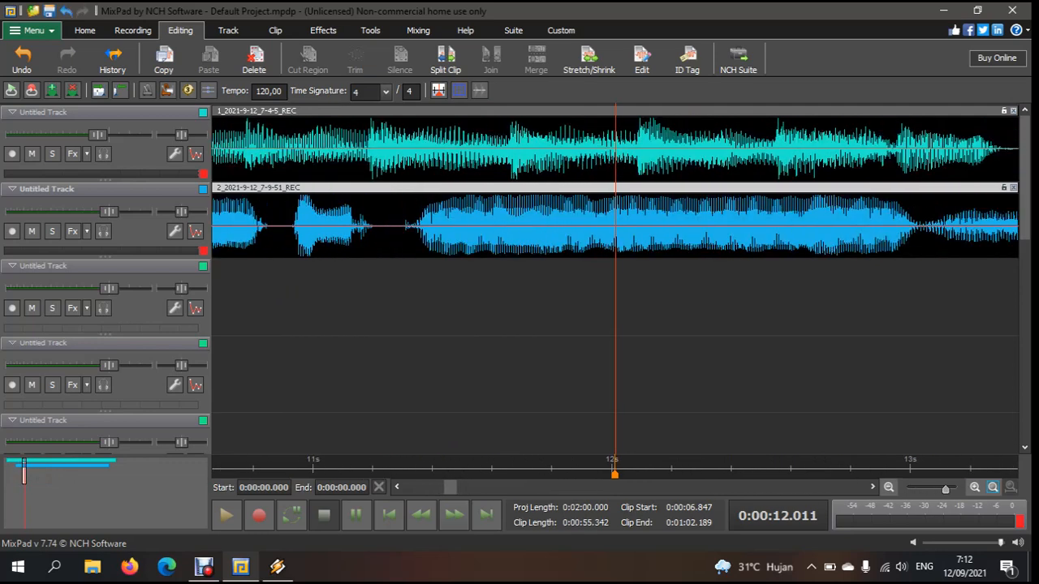
pyautogui.click(389, 515)
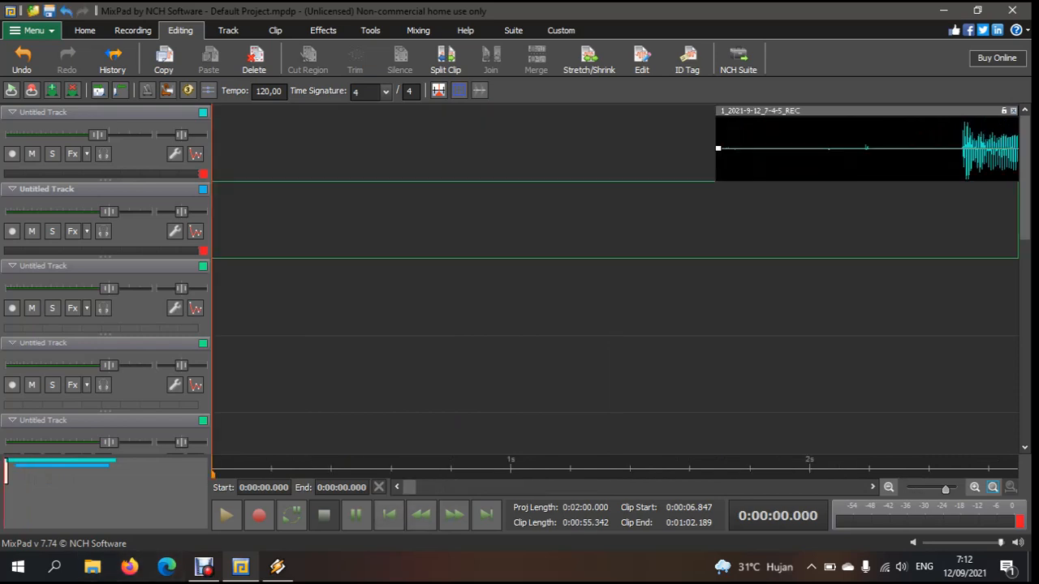
pyautogui.moveTo(860, 154); pyautogui.dragTo(355, 158)
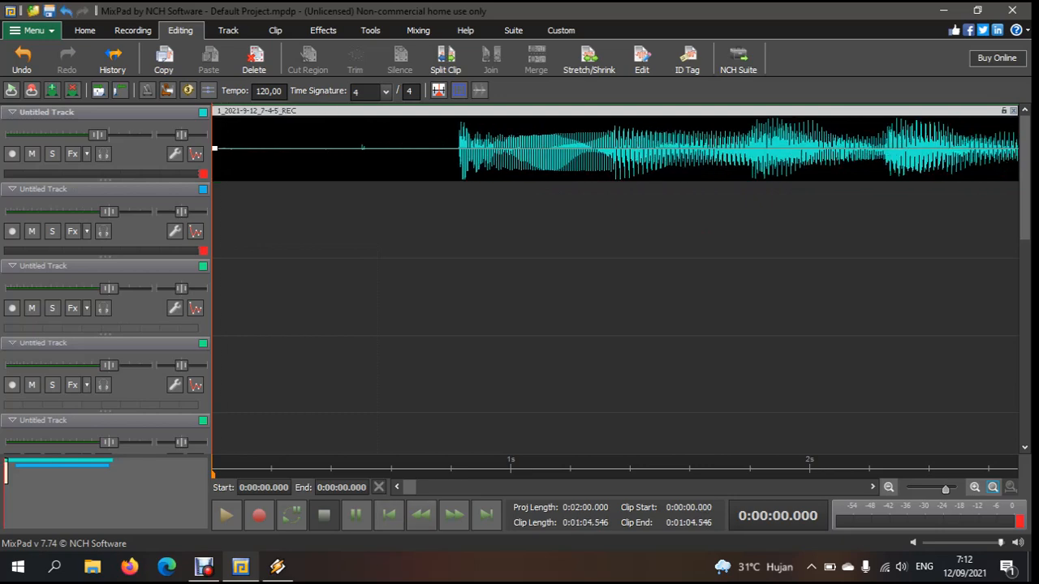
# Shift the second track's clip earlier against the first track so it starts at about 3.1 s
pyautogui.moveTo(410, 488); pyautogui.dragTo(541, 488)
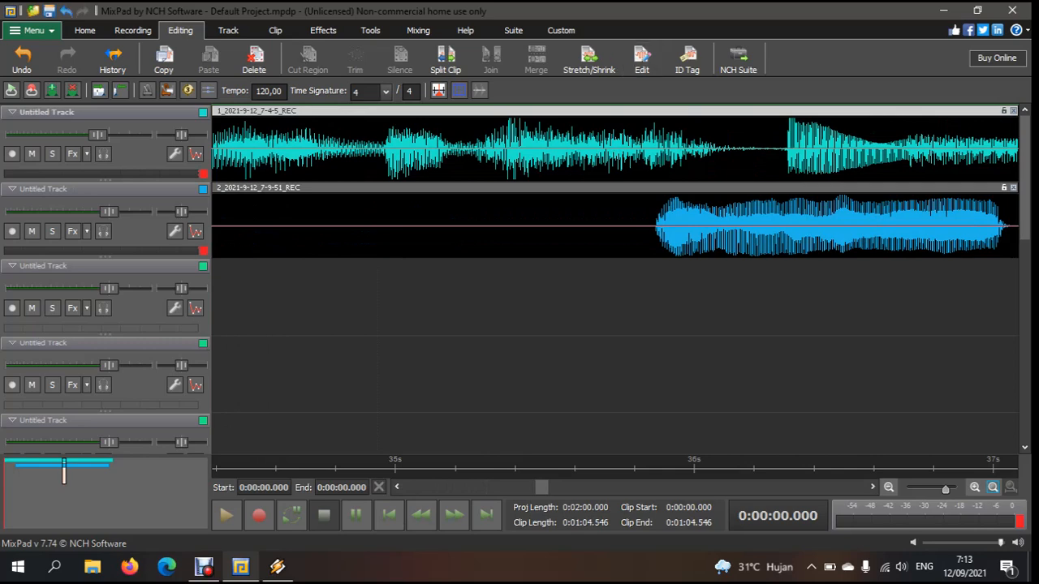
pyautogui.moveTo(689, 187); pyautogui.dragTo(342, 188)
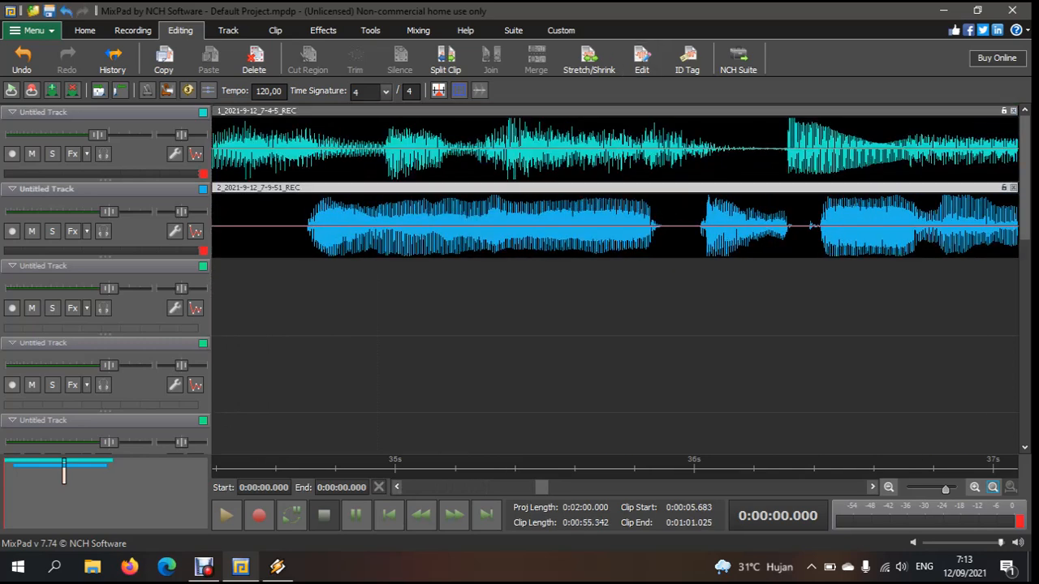
pyautogui.hscroll(-9, 614, 284)
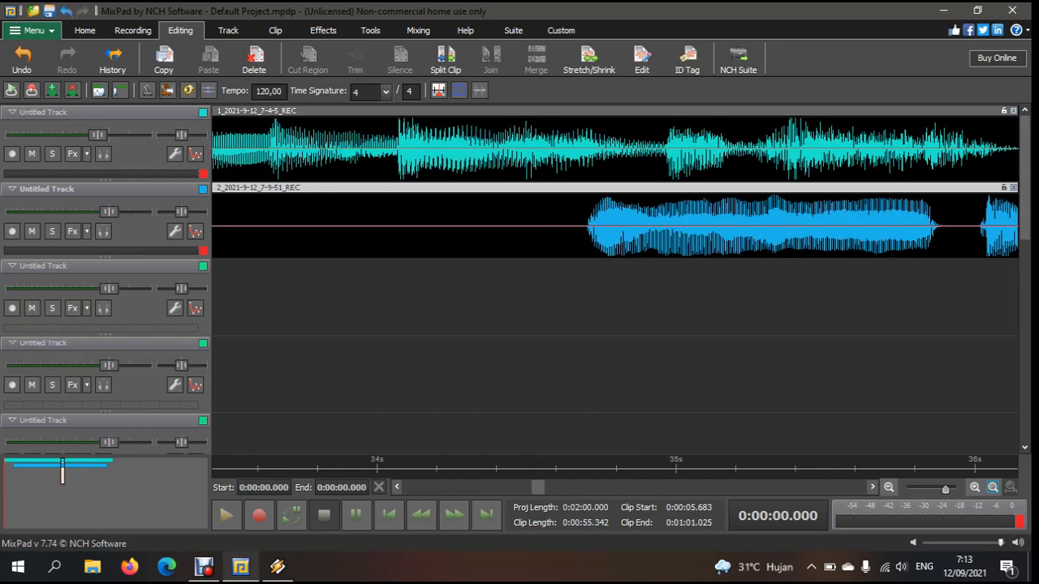
pyautogui.hscroll(-11, 614, 284)
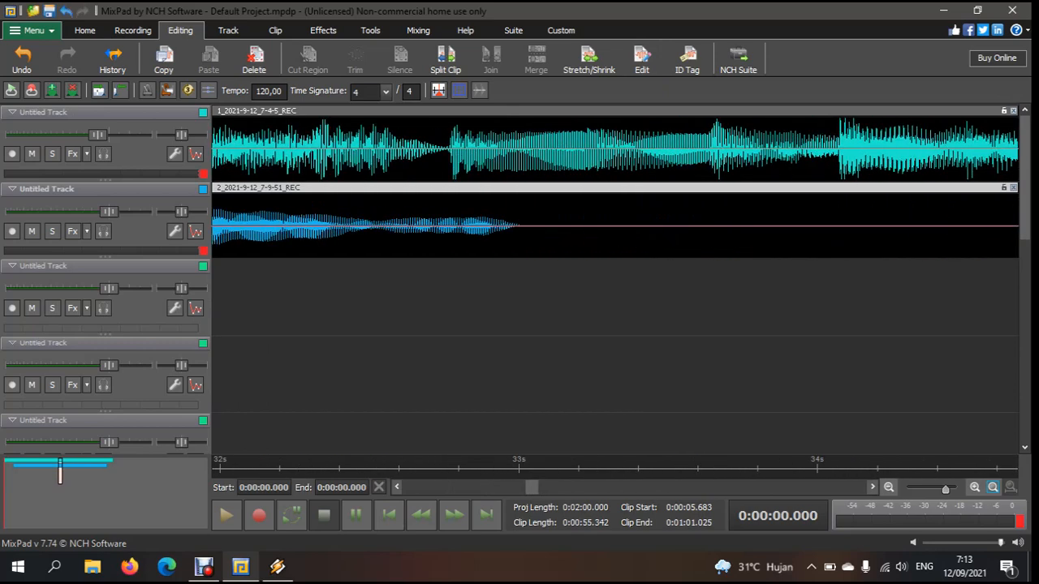
pyautogui.hscroll(-1, 614, 284)
pyautogui.moveTo(527, 488); pyautogui.dragTo(420, 488)
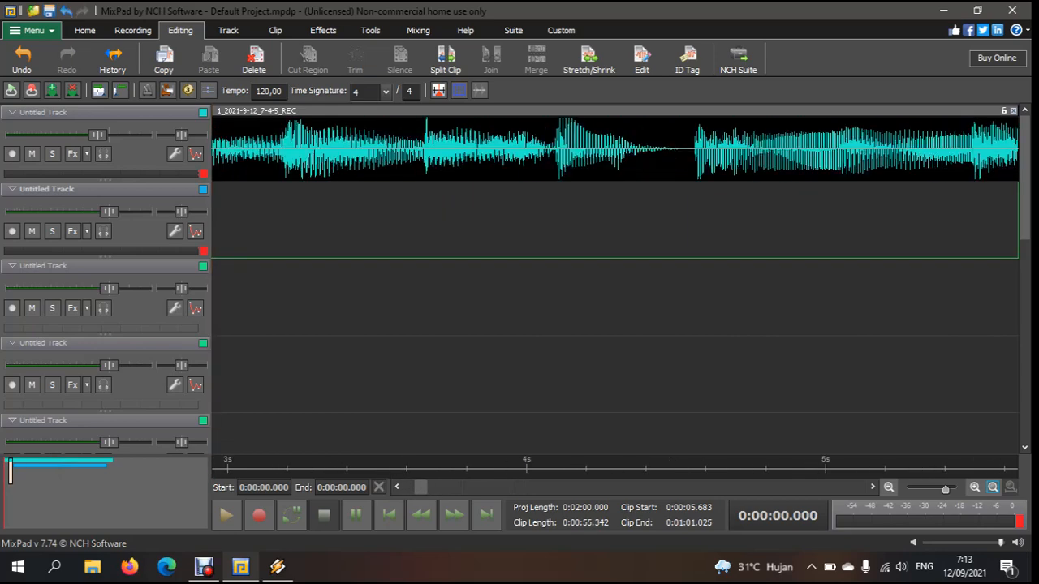
pyautogui.moveTo(945, 489); pyautogui.dragTo(932, 489)
pyautogui.scroll(1, 619, 227)
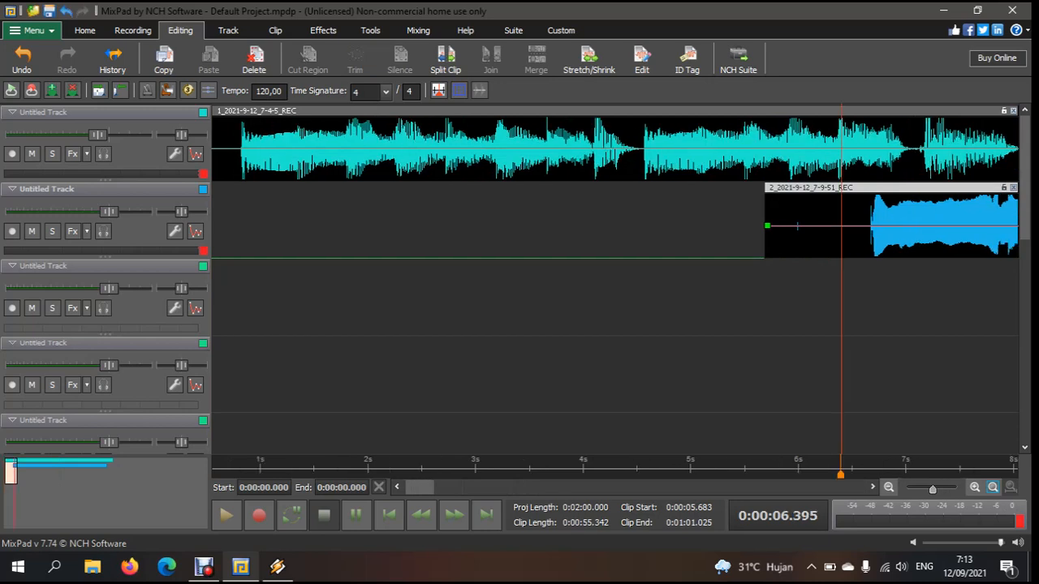
pyautogui.moveTo(797, 226); pyautogui.dragTo(522, 226)
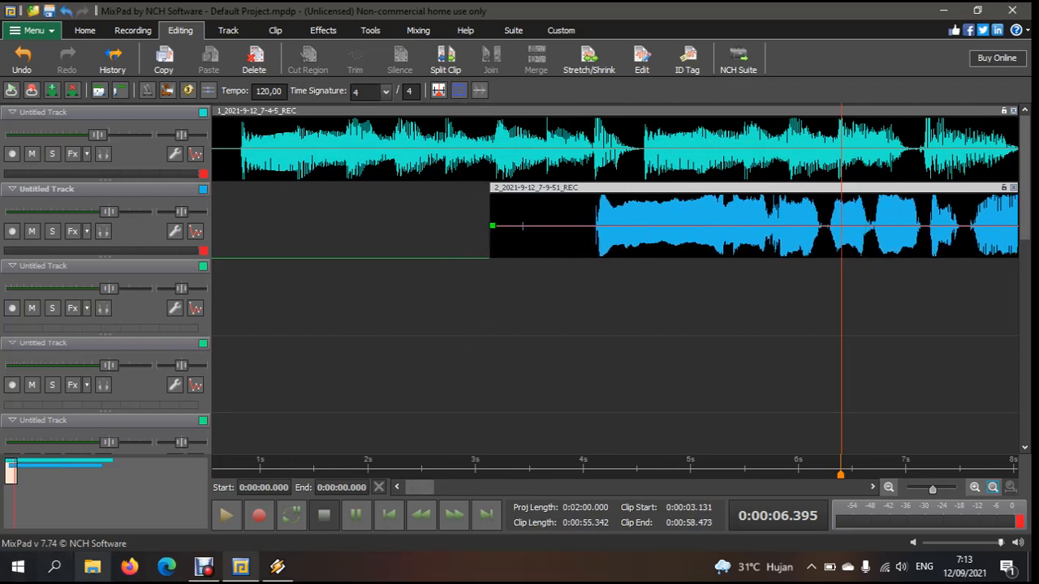
# Play both tracks together, briefly from the cursor and again from the project start, to check the vocal alignment
pyautogui.press('space')
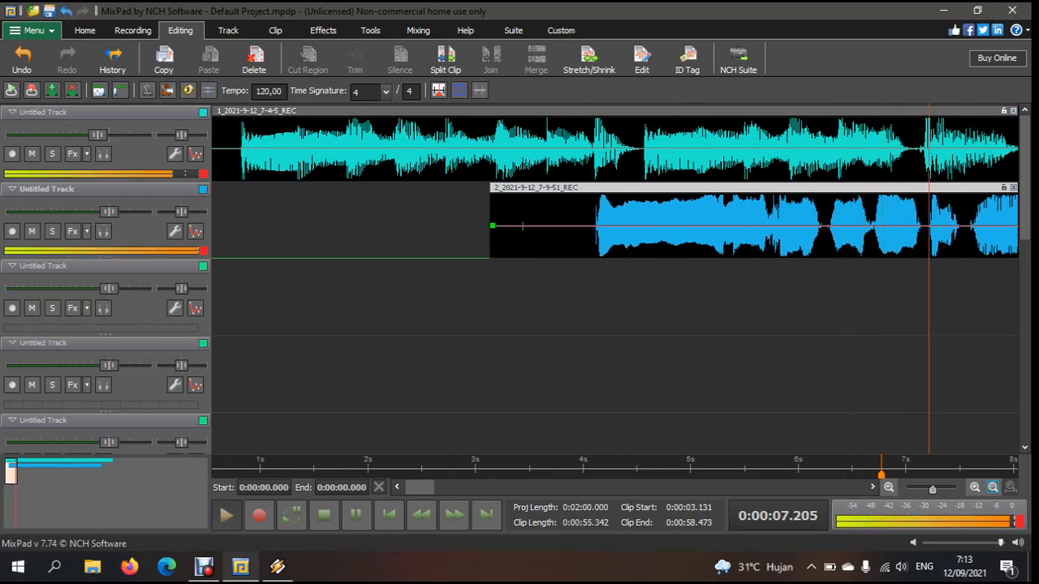
pyautogui.press('space')
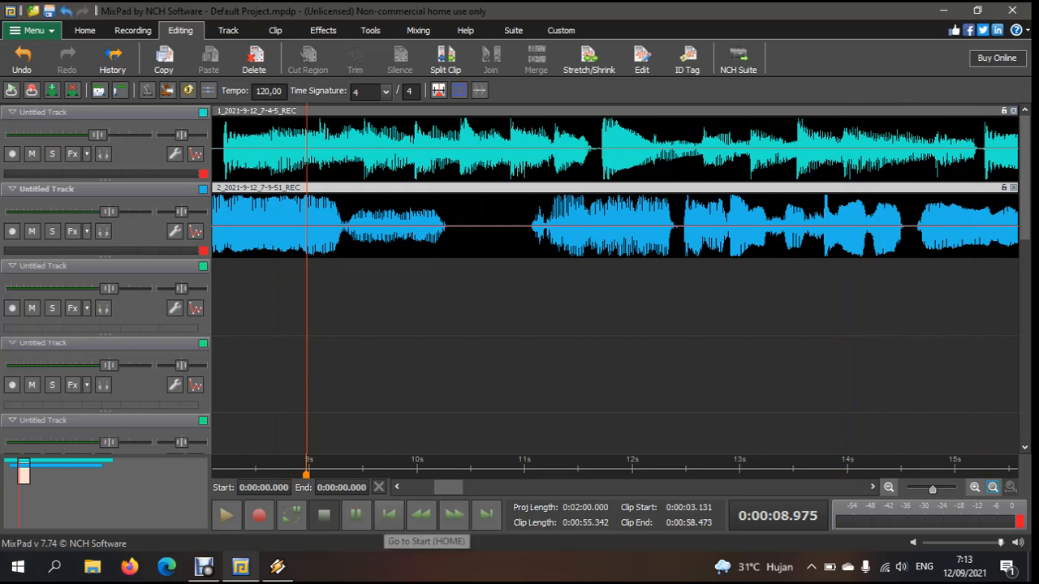
pyautogui.click(388, 515)
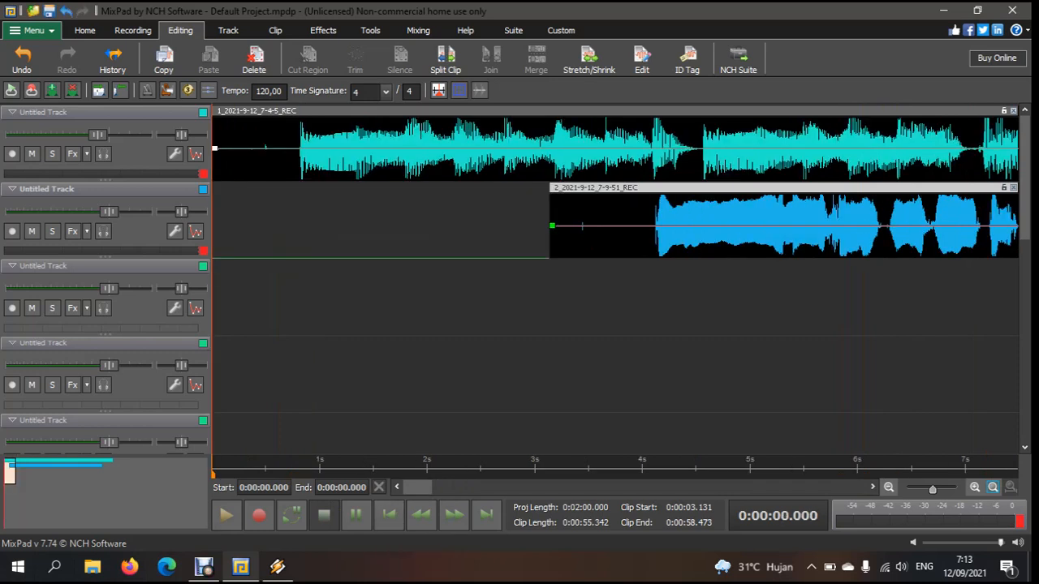
pyautogui.press('space')
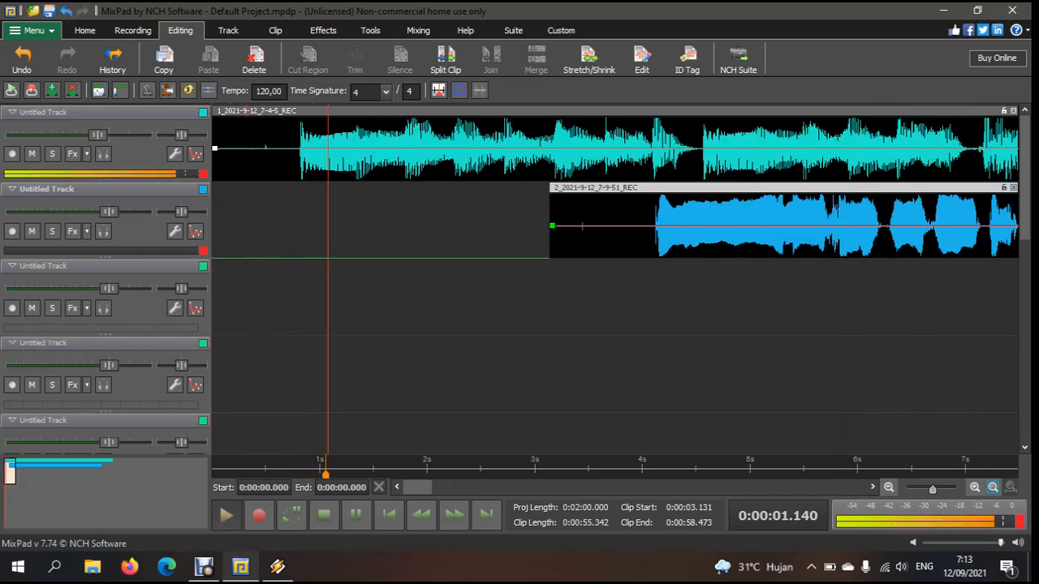
# Stop playback and move the second track's clip later so it starts at about 6.1 s
pyautogui.moveTo(690, 188); pyautogui.dragTo(824, 188)
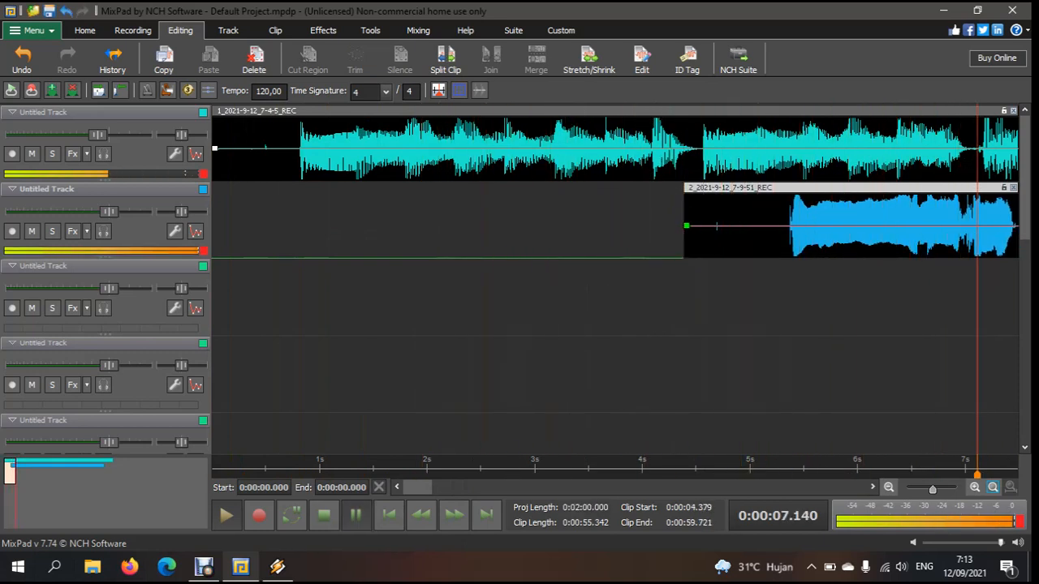
pyautogui.press('space')
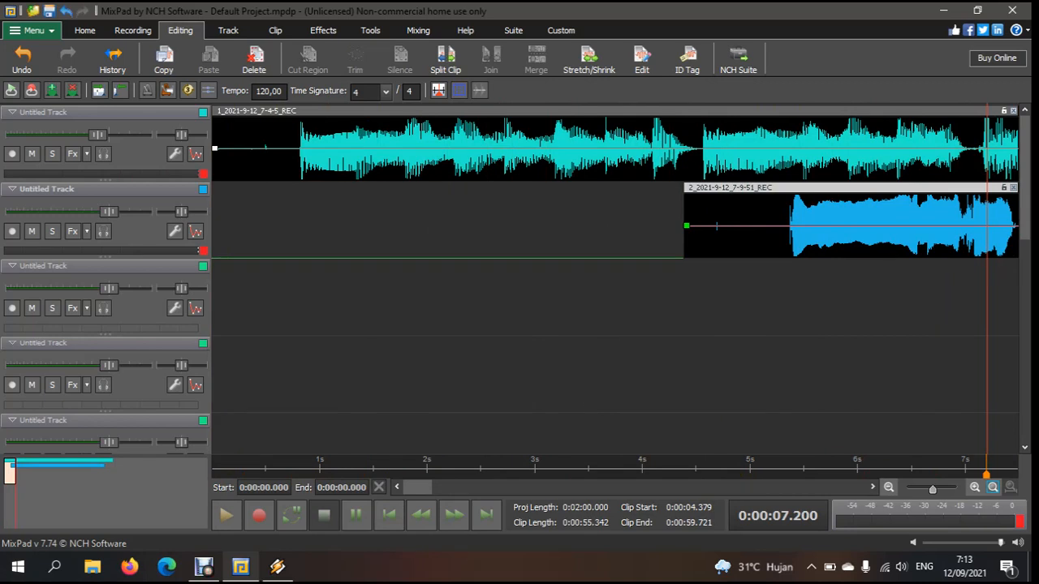
pyautogui.moveTo(812, 187); pyautogui.dragTo(999, 187)
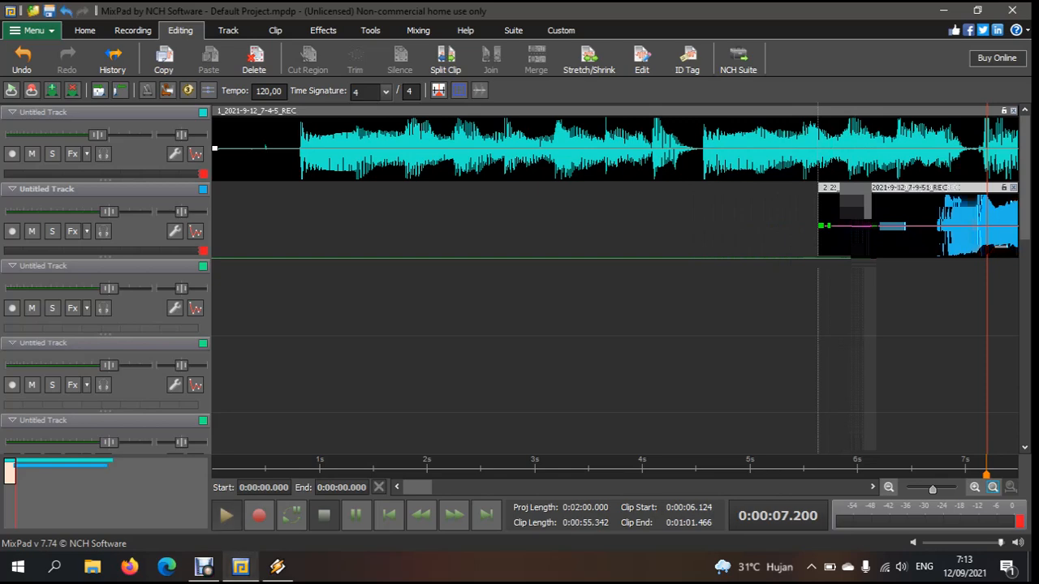
# Play both tracks briefly from the cursor and move the second track's clip later so it starts at about 7.5 s
pyautogui.press('space')
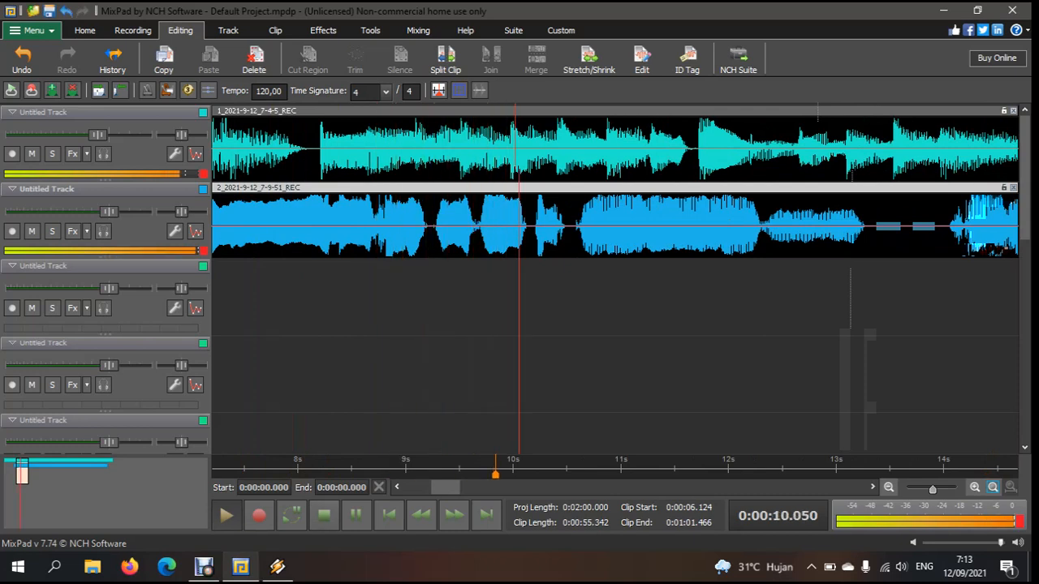
pyautogui.press('space')
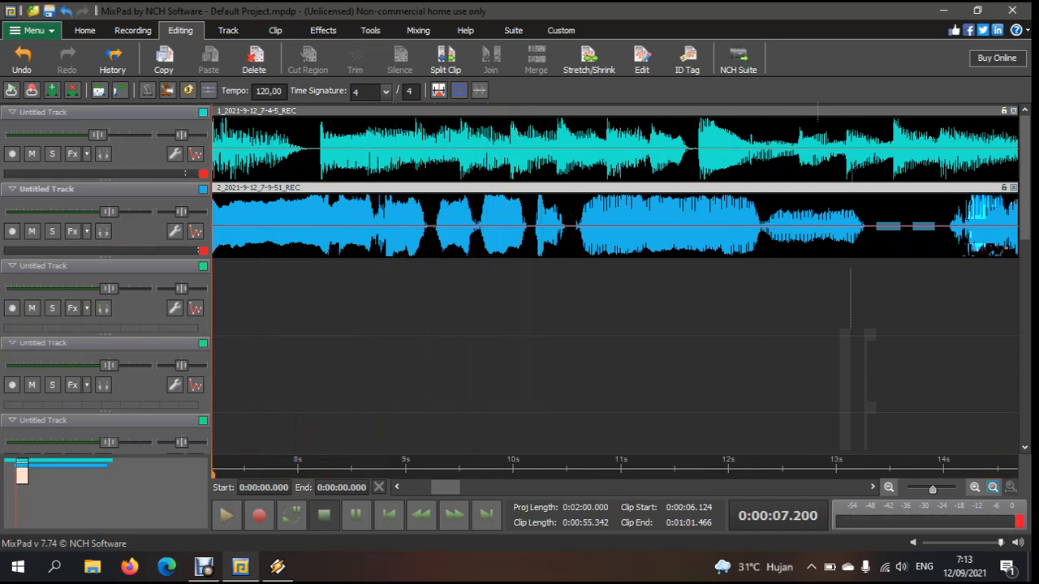
pyautogui.moveTo(780, 225); pyautogui.dragTo(925, 224)
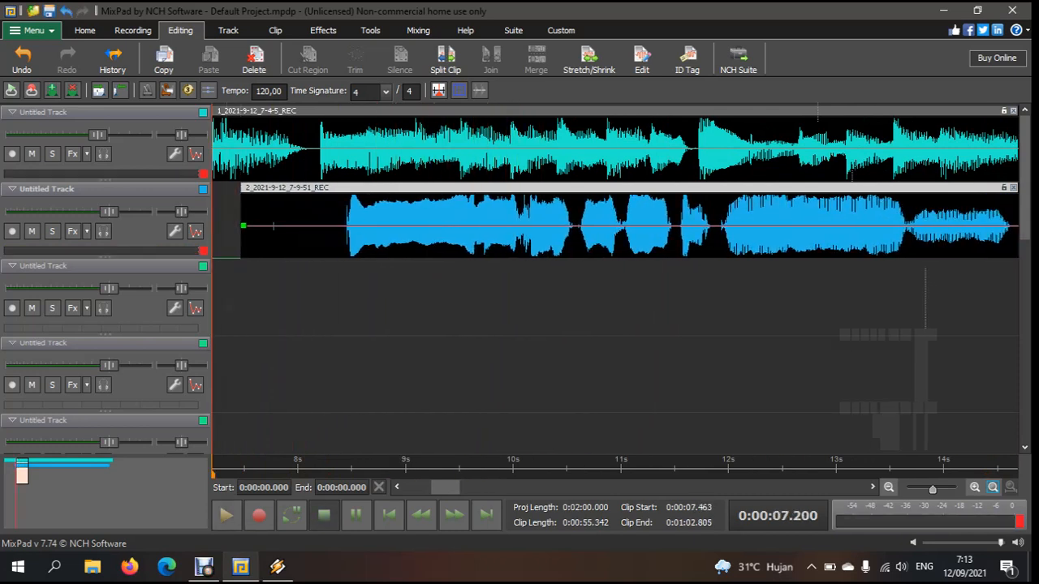
# Check the vocal entry by playing from the project start, and shift the second track's clip earlier to start at about 7.2 s
pyautogui.click(388, 514)
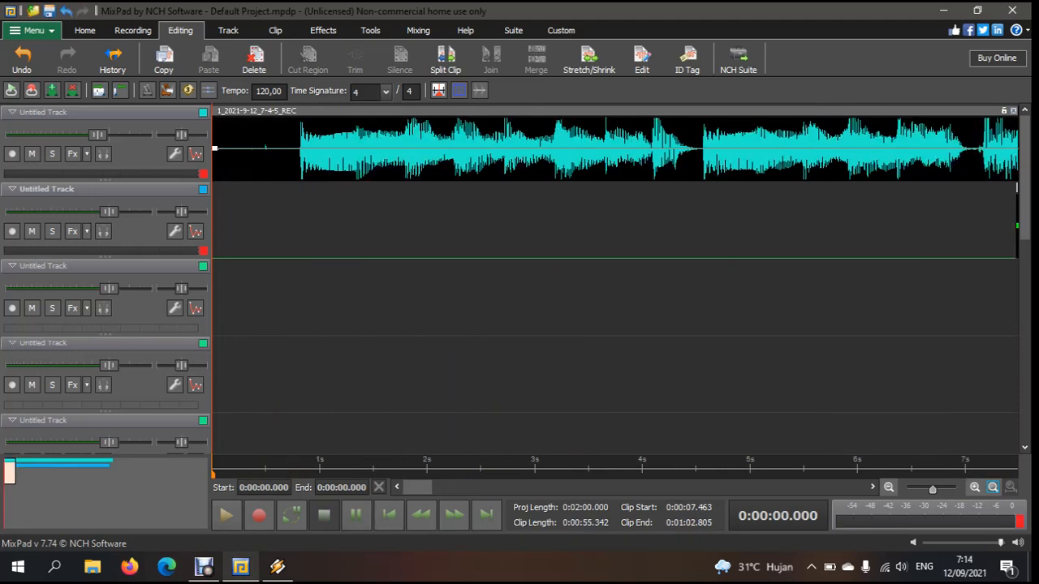
pyautogui.press('space')
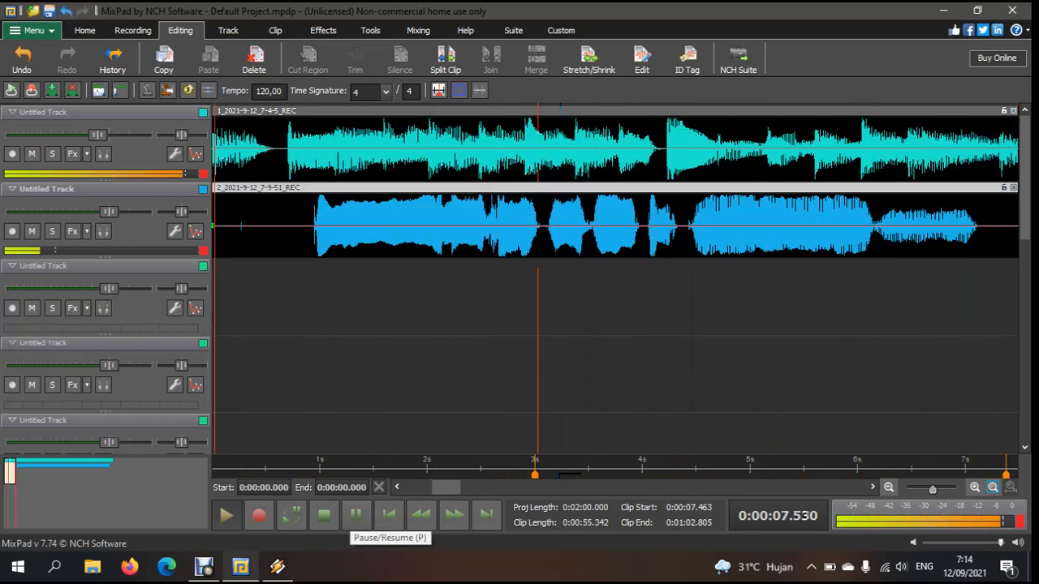
pyautogui.click(356, 514)
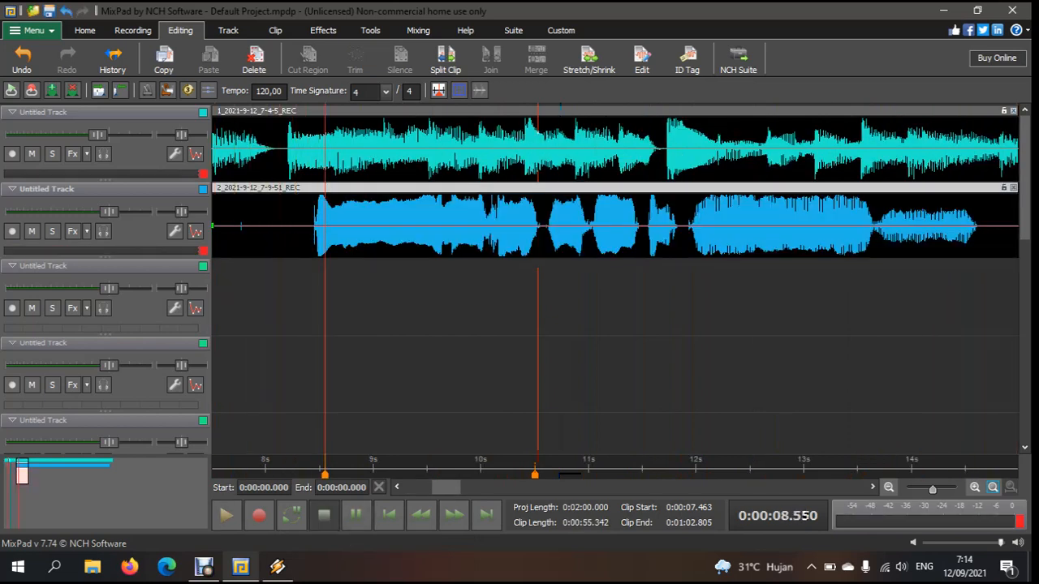
pyautogui.moveTo(537, 226); pyautogui.dragTo(510, 226)
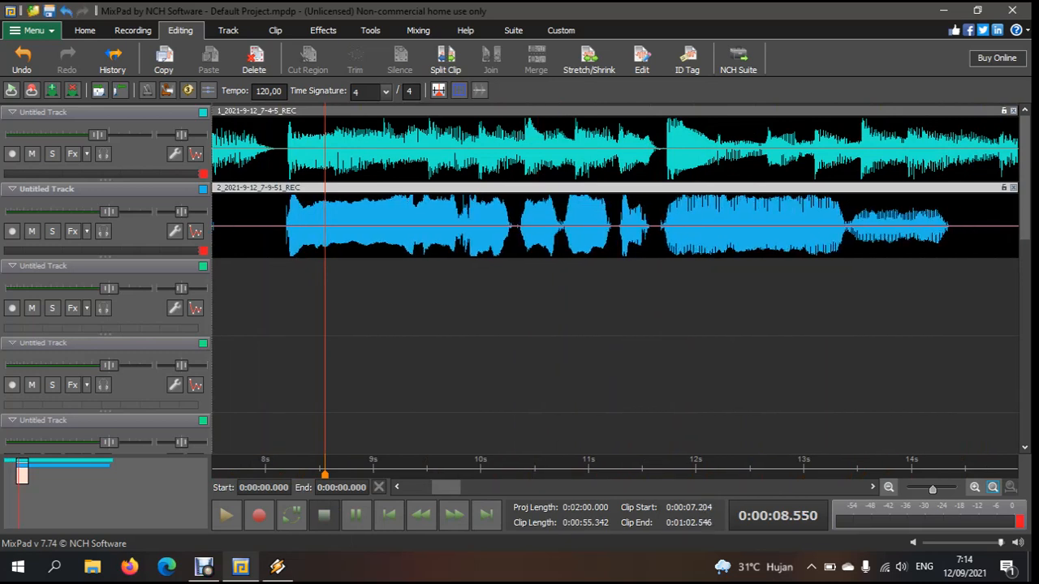
# Play both tracks from about 7.8 s to around 16 s to check the vocal alignment
pyautogui.click(245, 374)
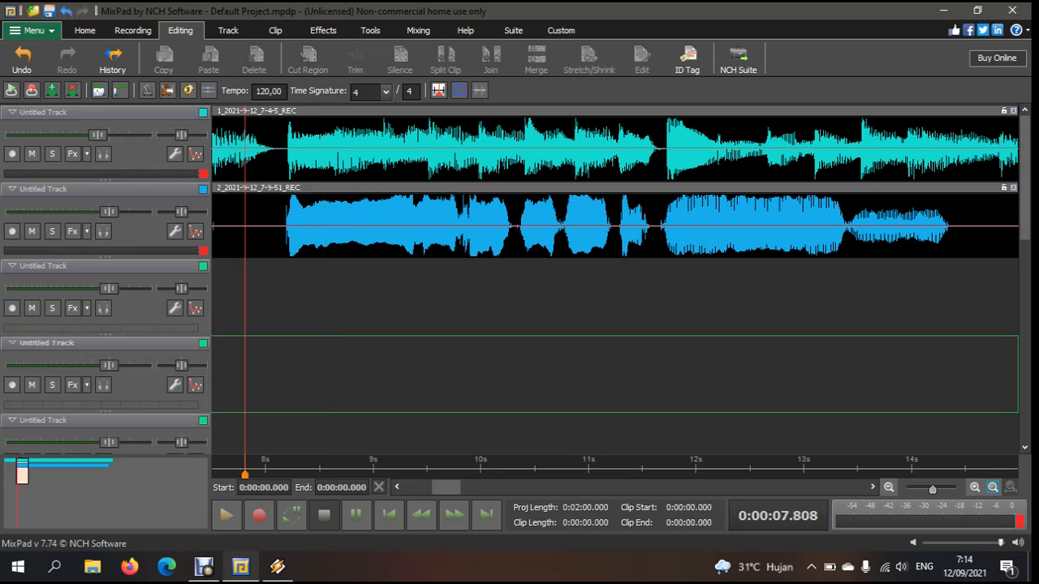
pyautogui.press('space')
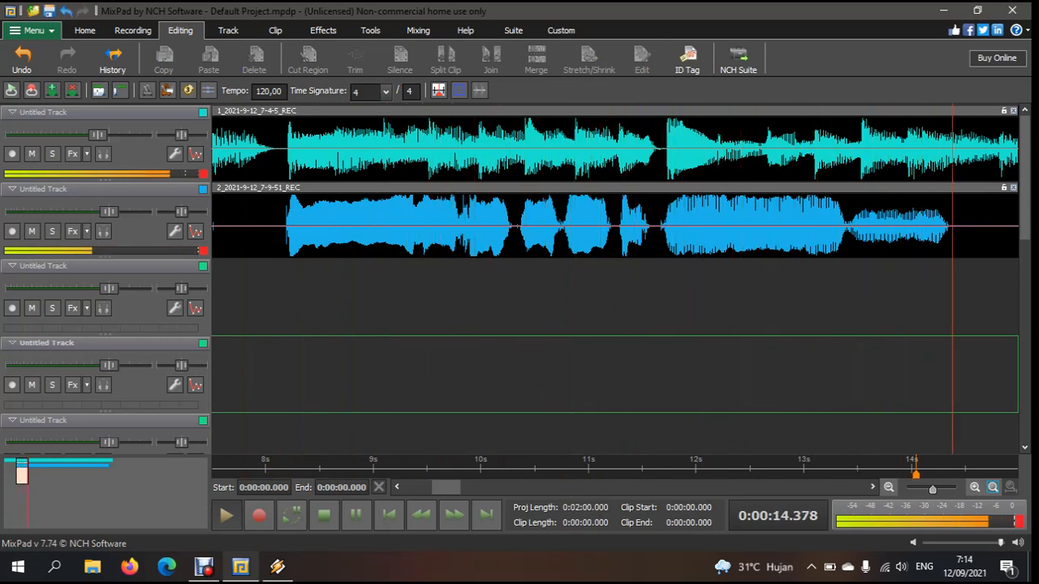
pyautogui.press('space')
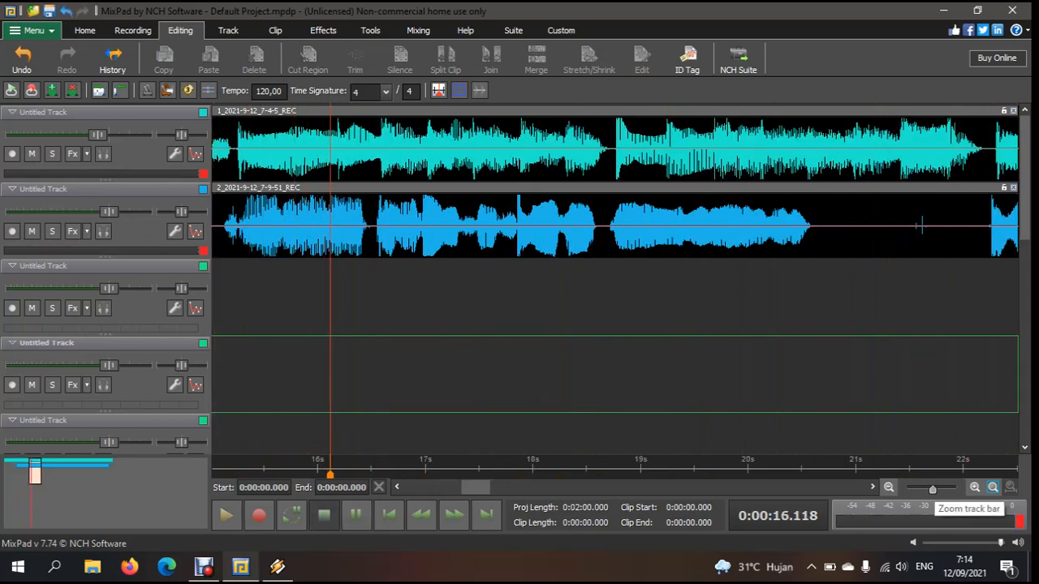
# Nudge the second track's clip slightly later so it starts at 7.218 s
pyautogui.scroll(4, 615, 280)
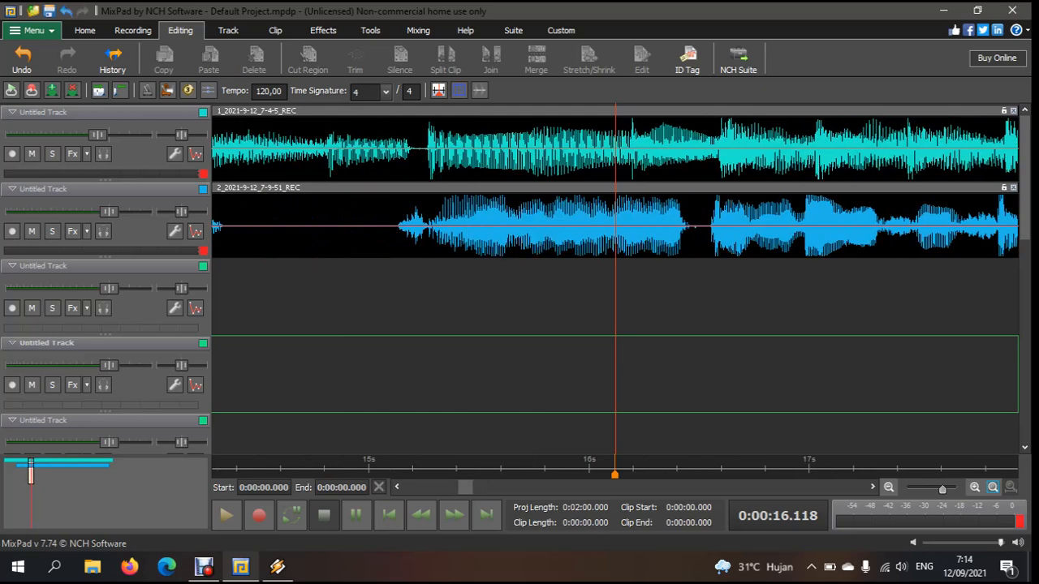
pyautogui.click(105, 189)
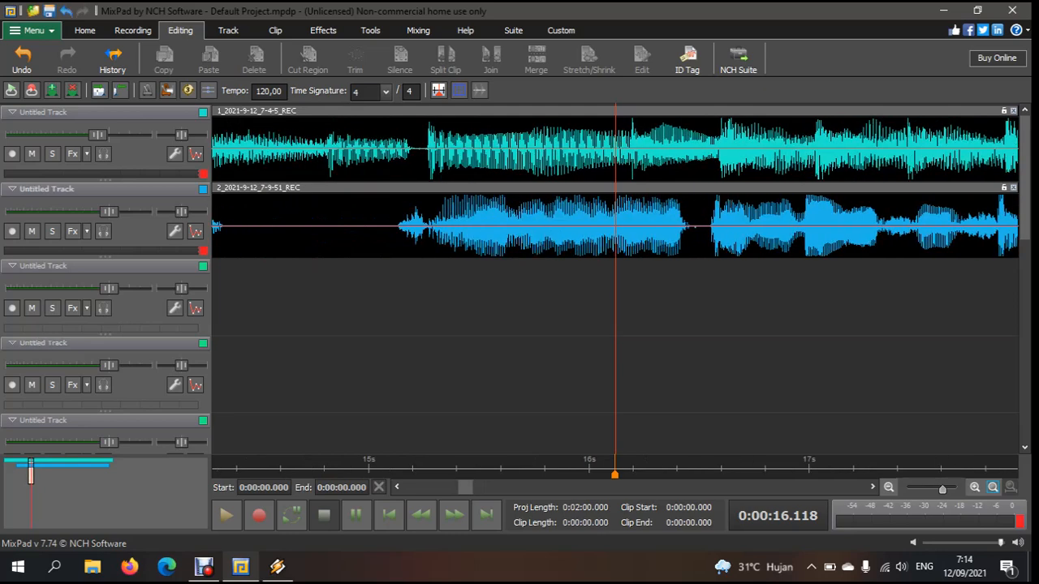
pyautogui.moveTo(568, 187); pyautogui.dragTo(572, 187)
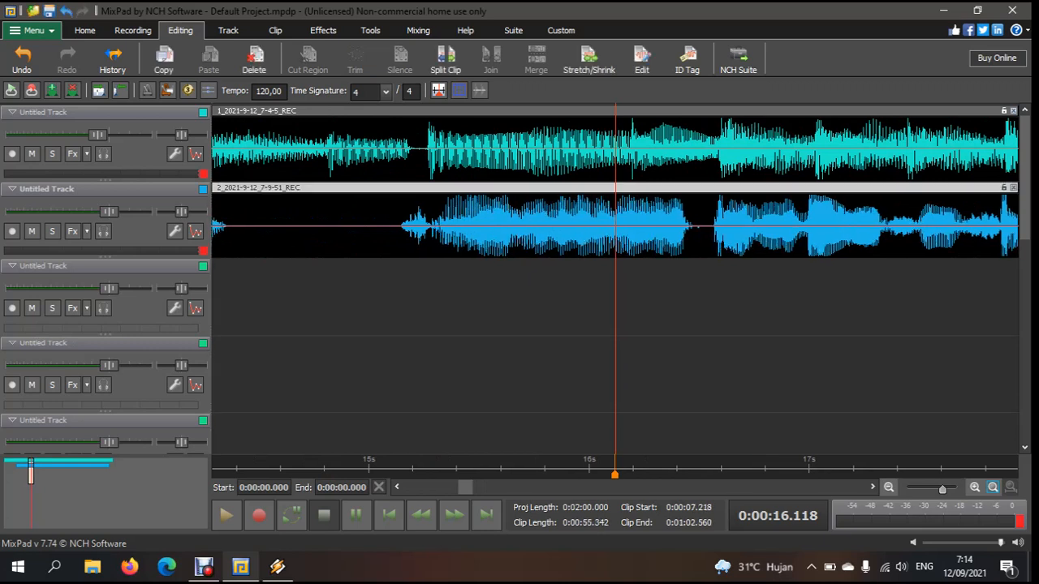
# Play the whole mix from the project start to its end and view both clips from the beginning at a wider scale
pyautogui.click(389, 515)
pyautogui.press('space')
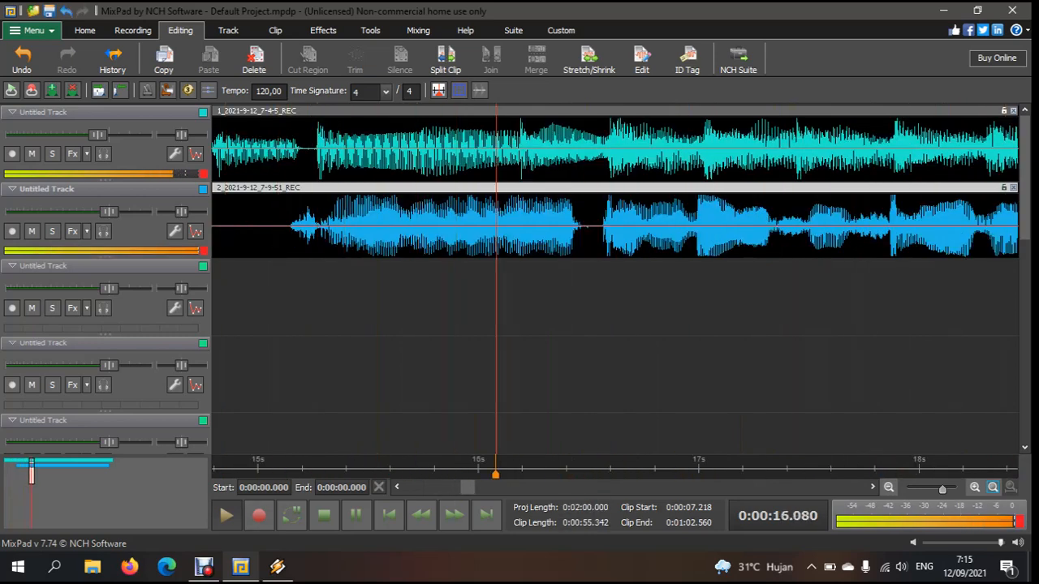
pyautogui.moveTo(942, 490); pyautogui.dragTo(914, 489)
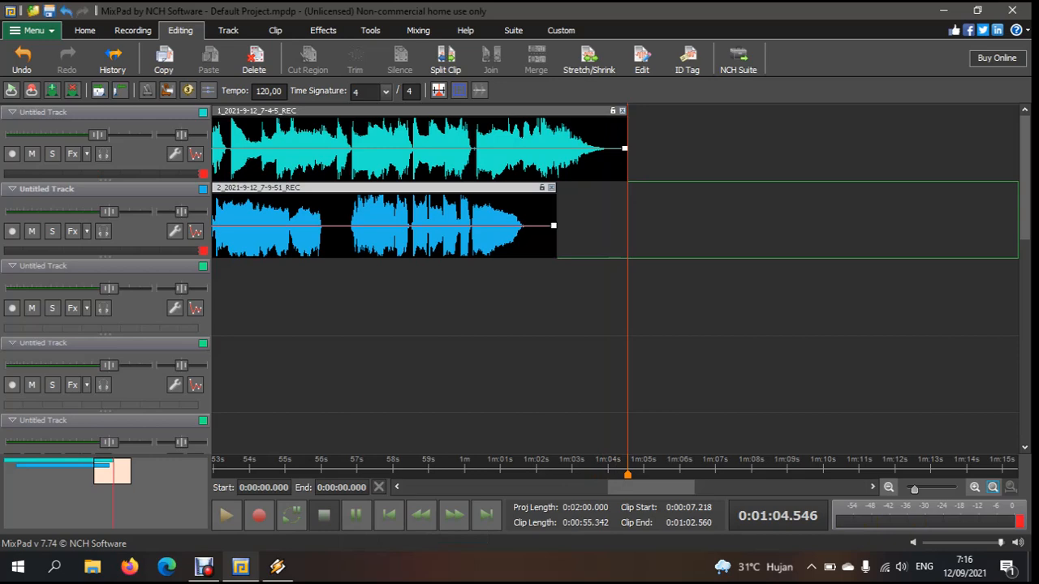
pyautogui.moveTo(651, 487); pyautogui.dragTo(445, 486)
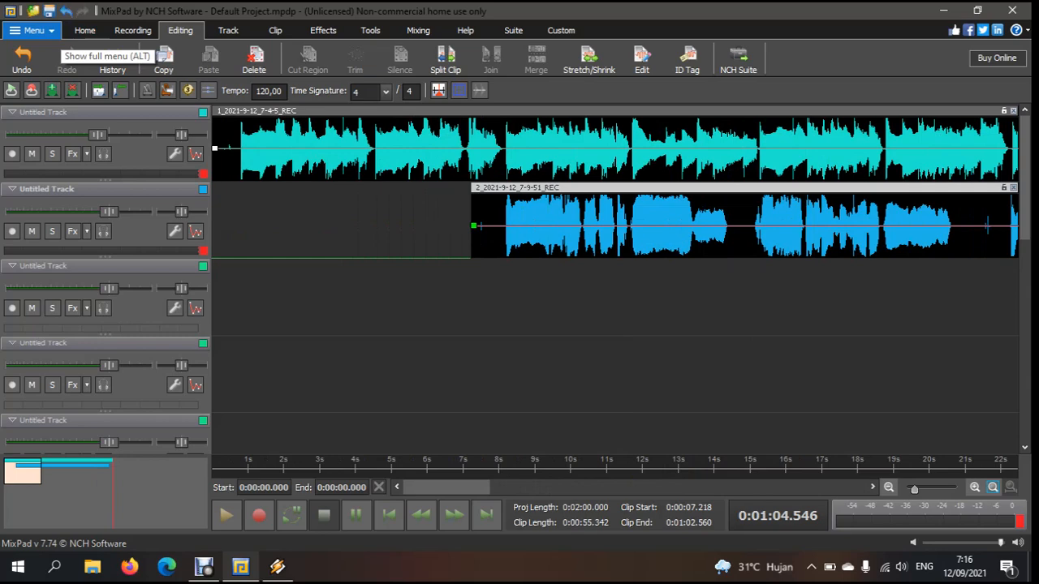
# Try twice to export the project as an audio file (mp3, wav, etc.), dismissing the purchase dialog each time
pyautogui.click(34, 30)
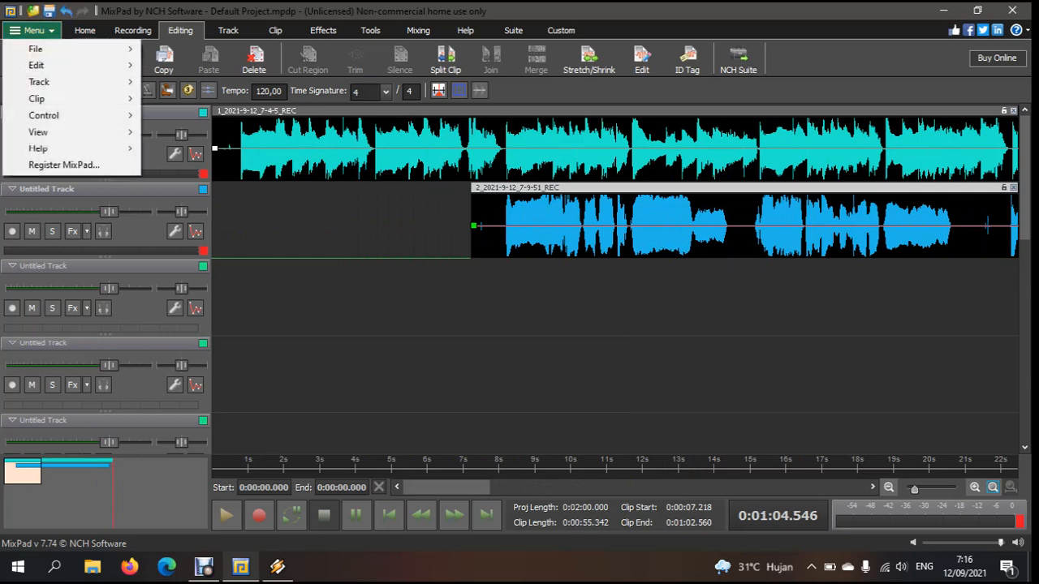
pyautogui.moveTo(40, 49)
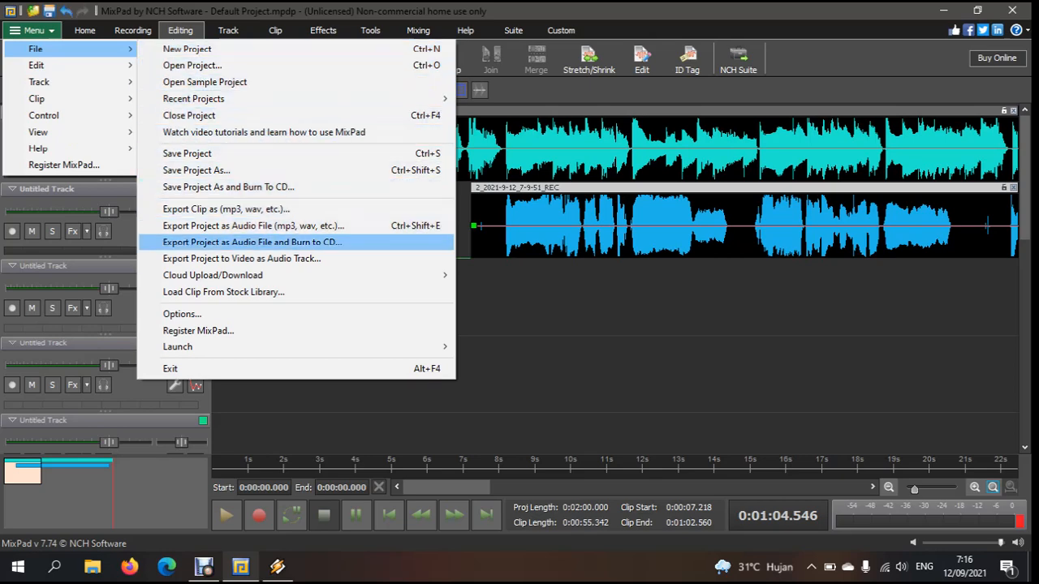
pyautogui.click(253, 226)
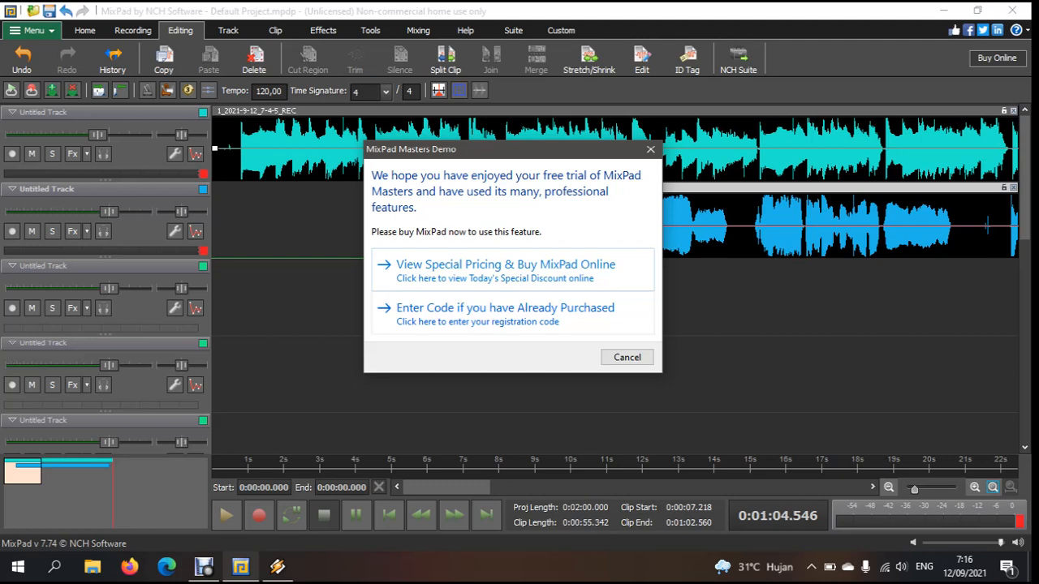
pyautogui.click(626, 357)
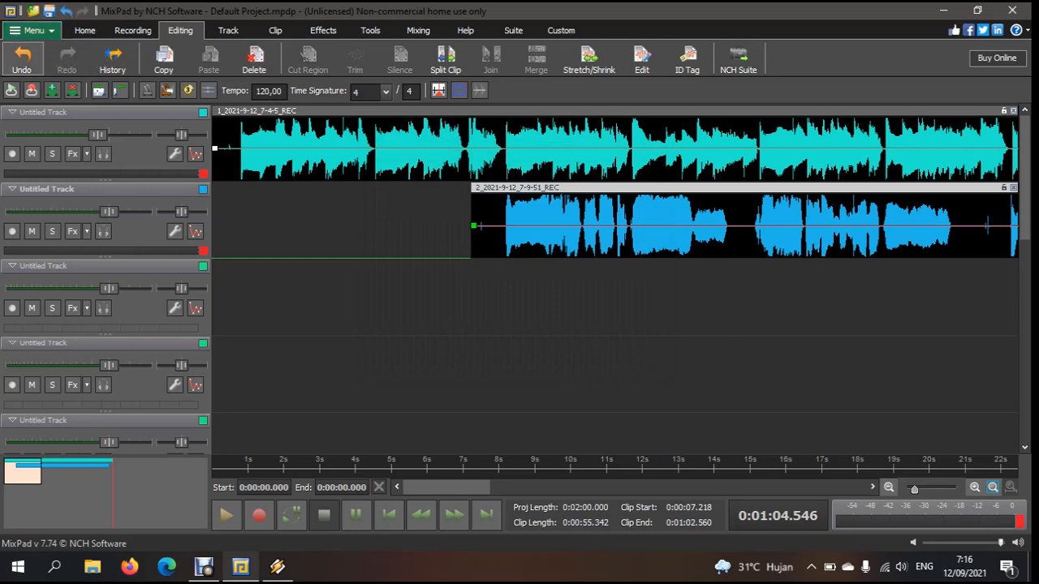
pyautogui.click(33, 30)
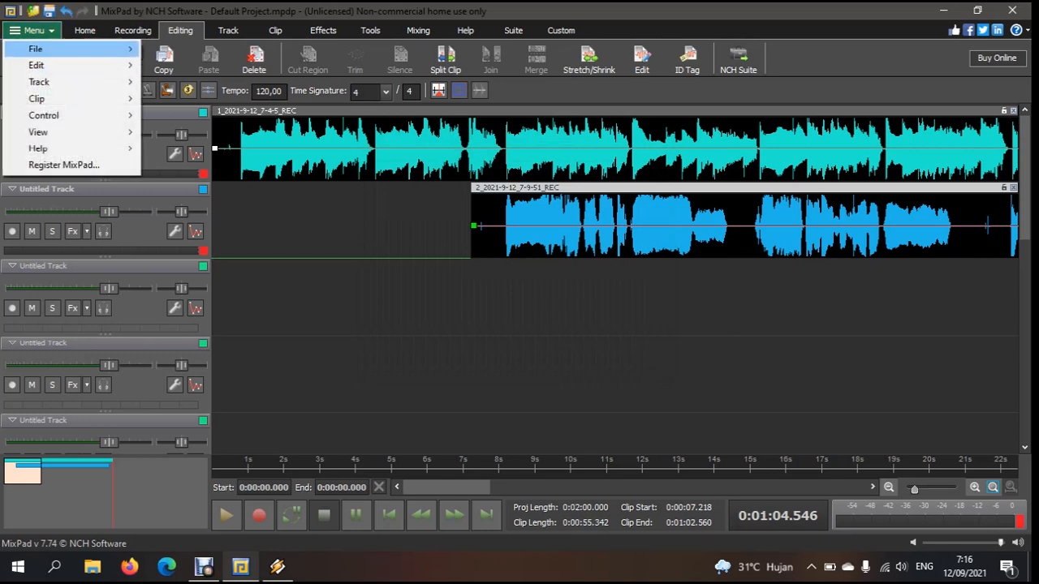
pyautogui.moveTo(68, 49)
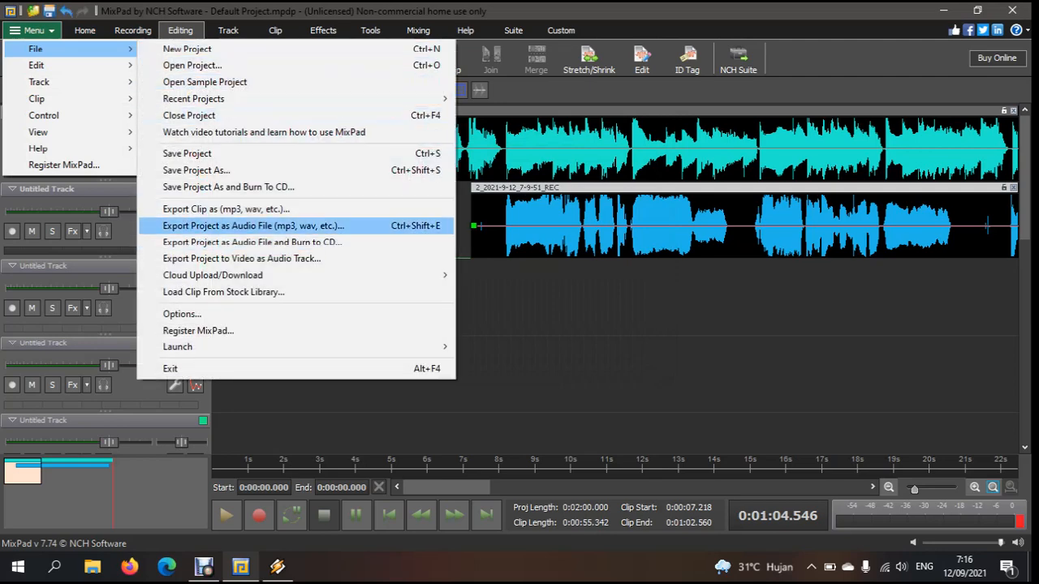
pyautogui.click(253, 225)
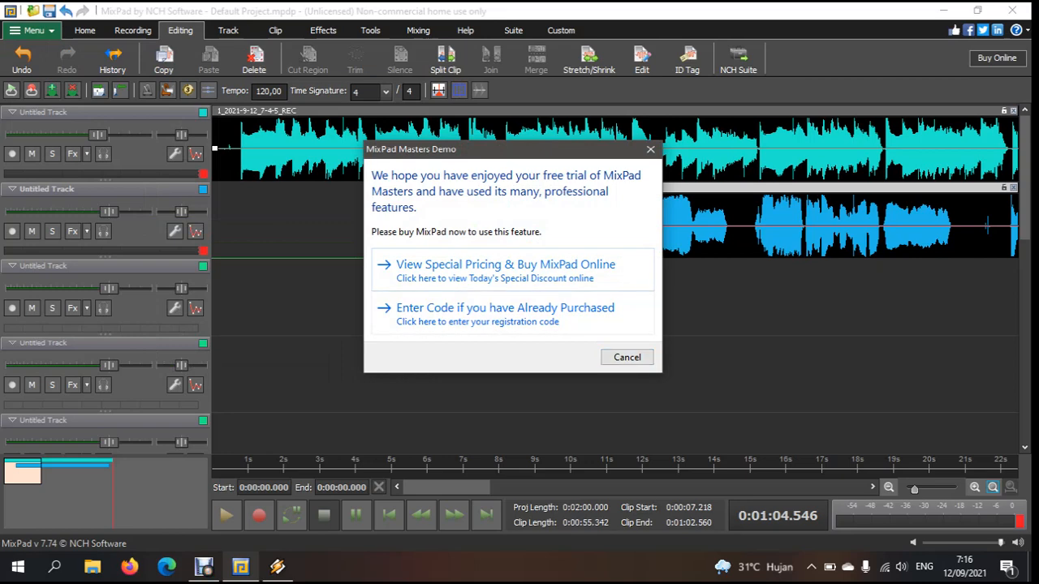
pyautogui.click(627, 357)
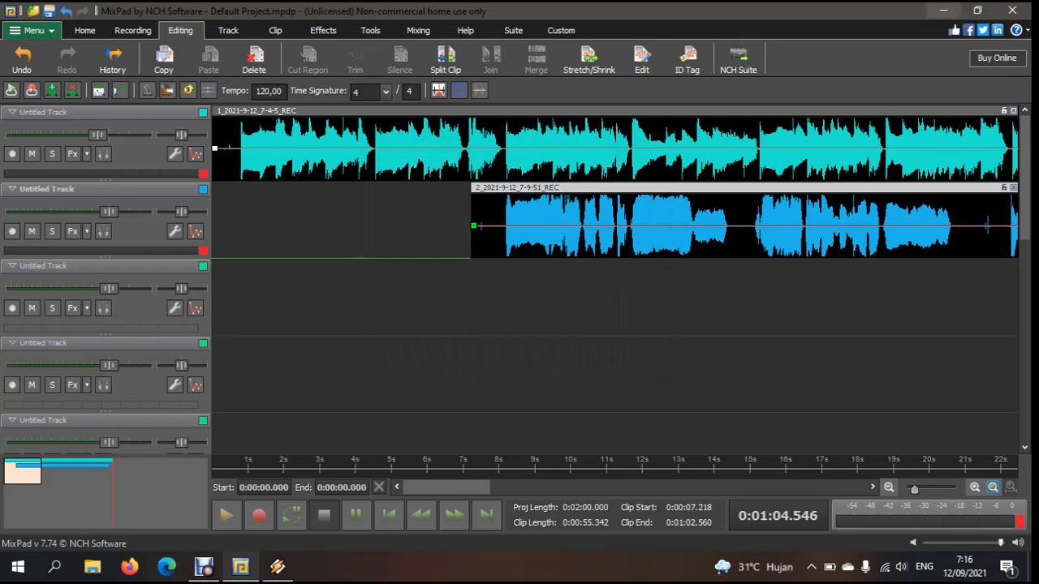
# Minimize MixPad, open the Windows Registry Editor by searching for "reg", and move its window higher on the desktop
pyautogui.click(942, 10)
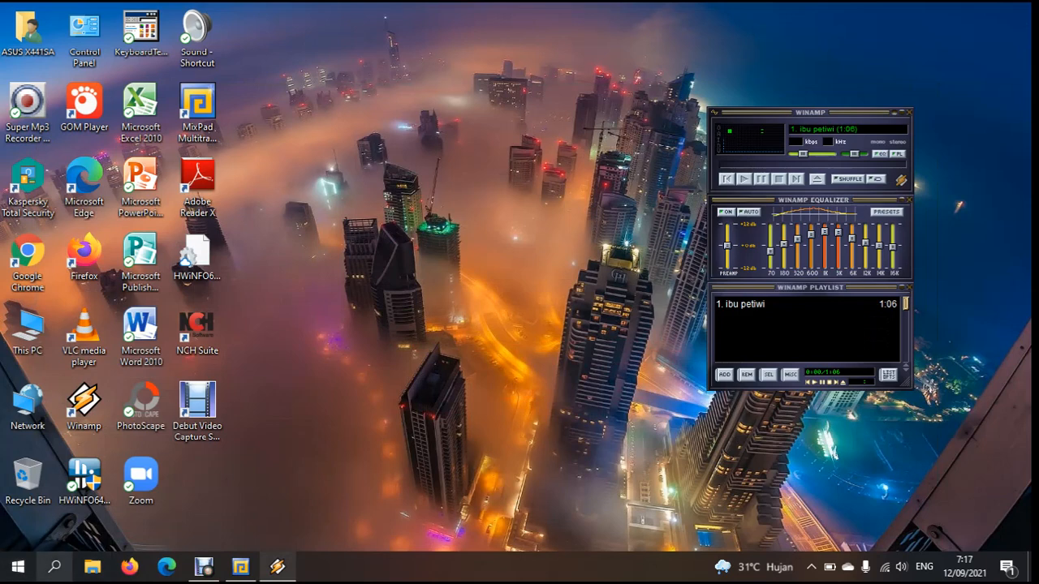
pyautogui.click(55, 567)
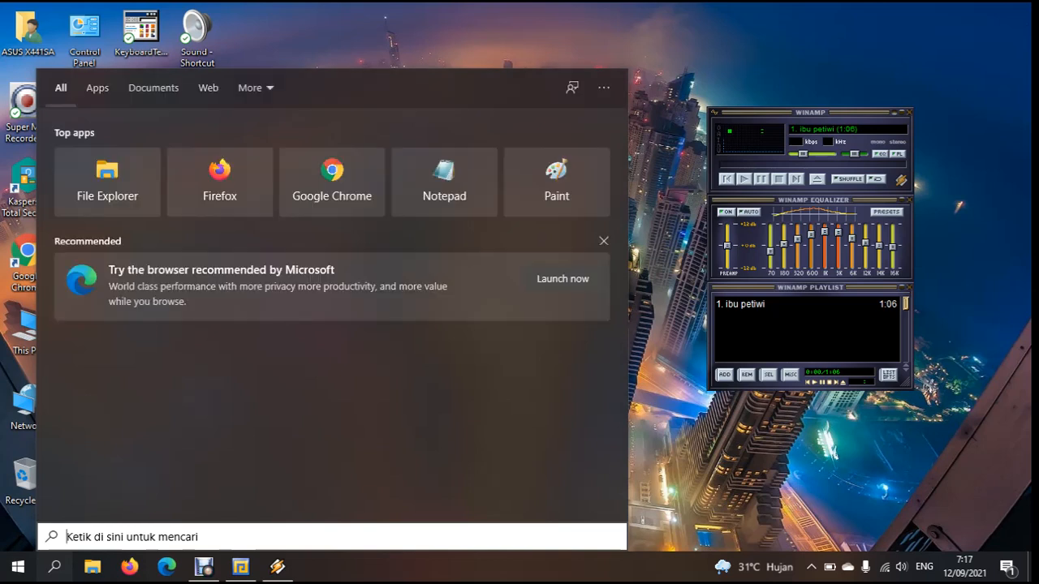
pyautogui.write('run')
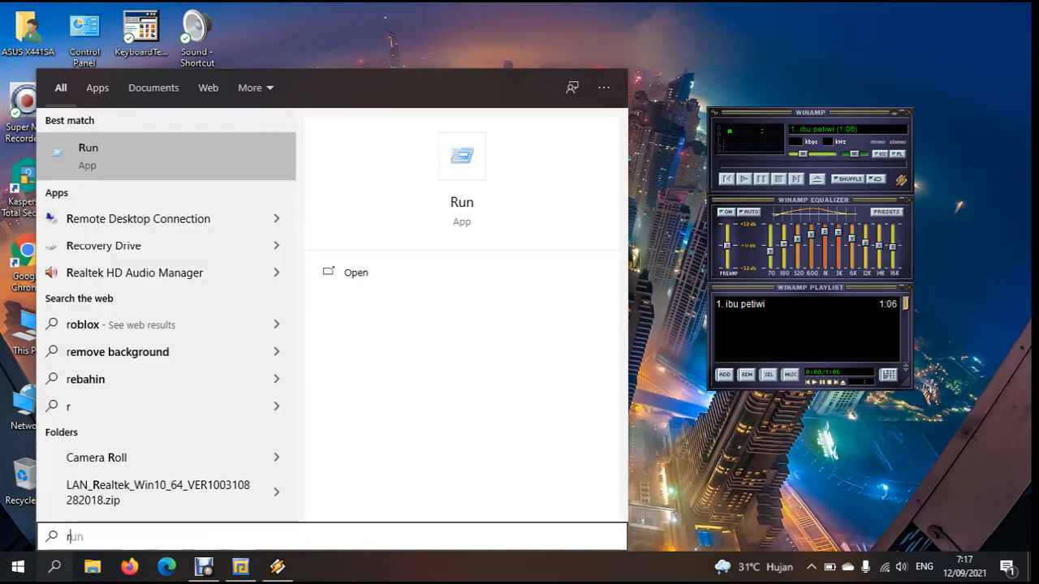
pyautogui.write('e')
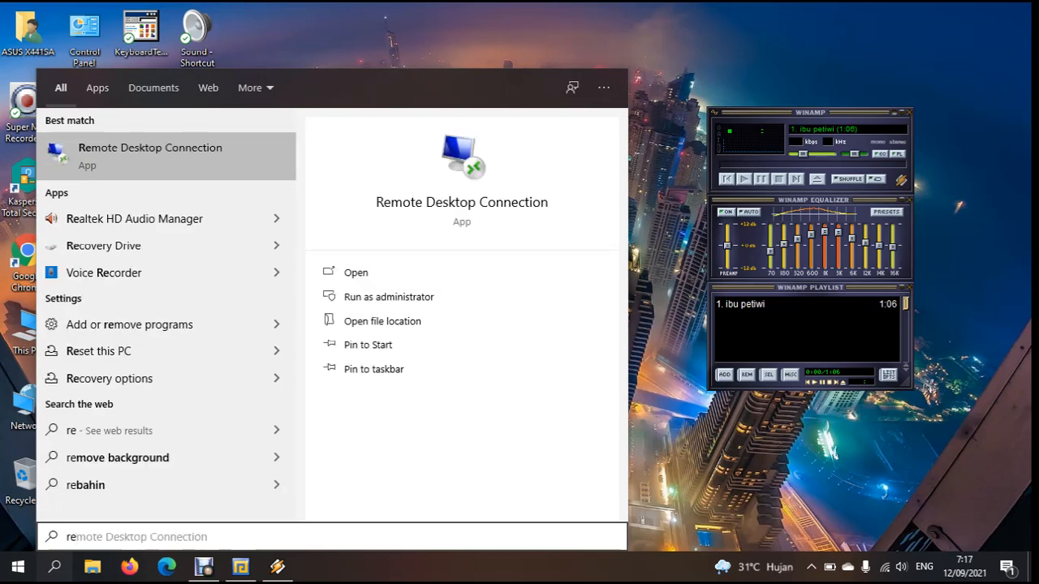
pyautogui.write('g')
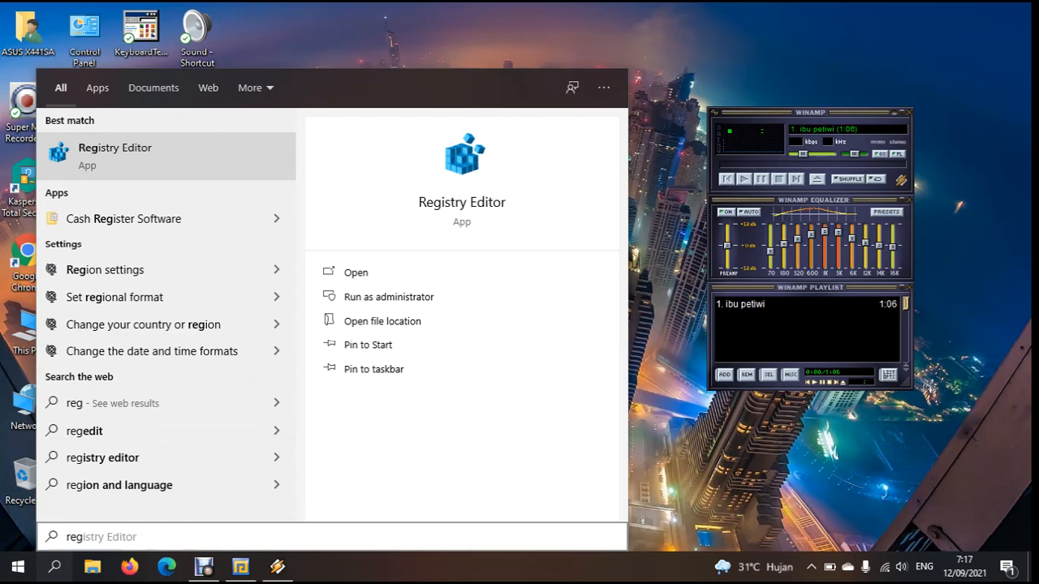
pyautogui.press('Return')
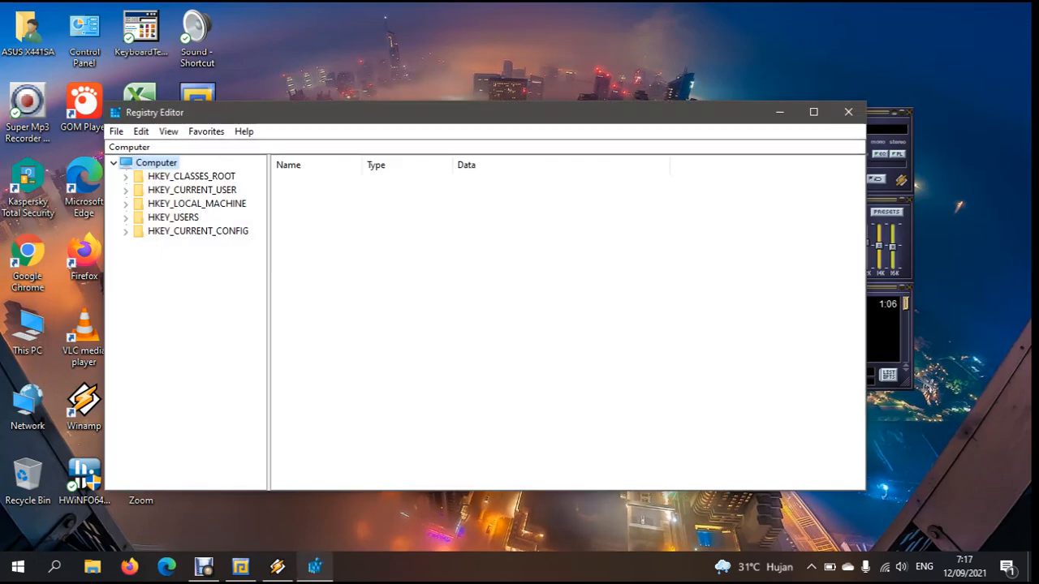
pyautogui.moveTo(369, 119); pyautogui.dragTo(464, 46)
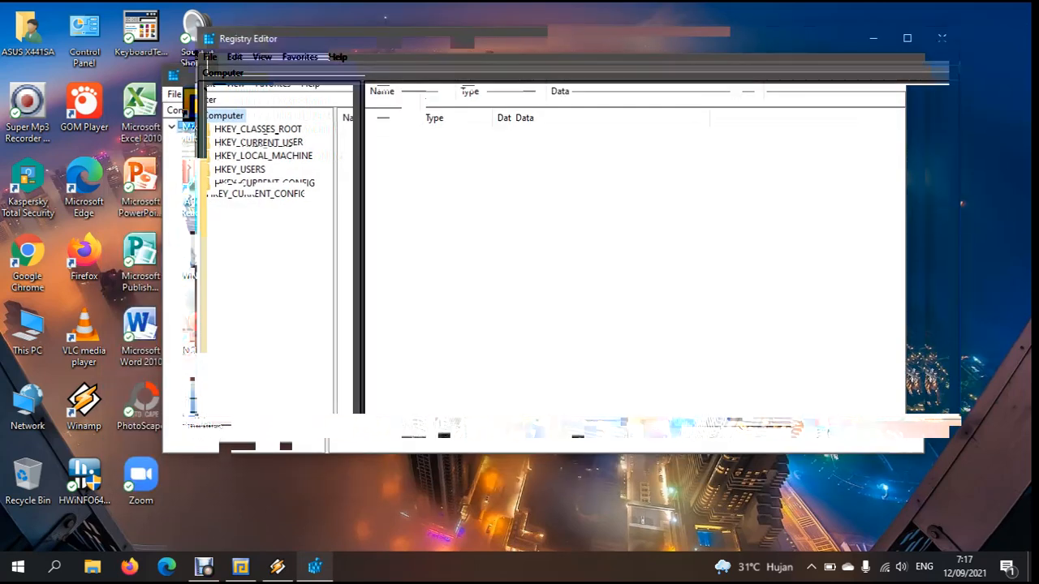
# Step through the registry root keys from HKEY_CURRENT_CONFIG up to Computer, and collapse and re-expand the Computer node
pyautogui.click(290, 157)
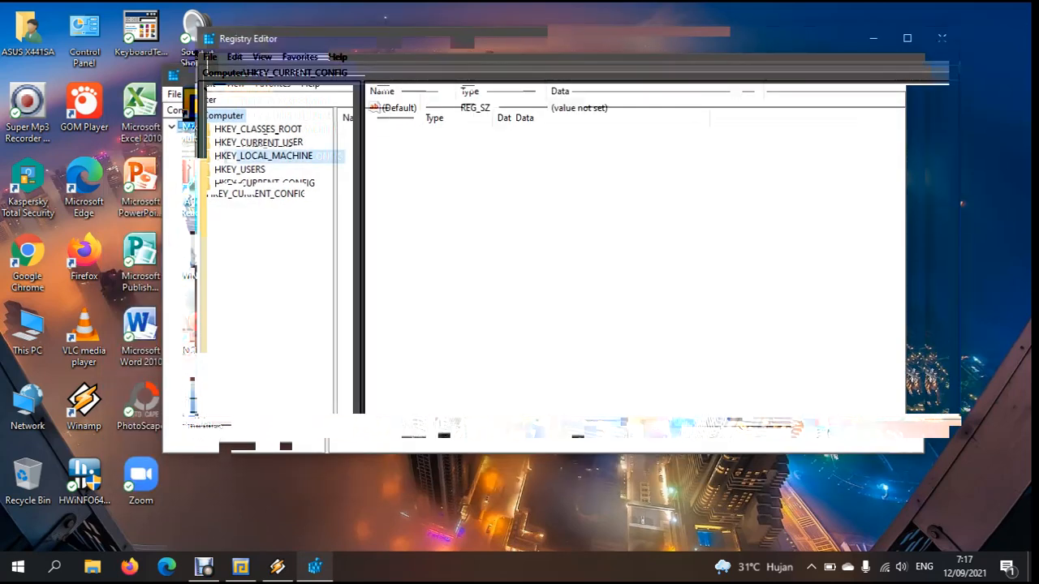
pyautogui.press('Up')
pyautogui.press('Up')
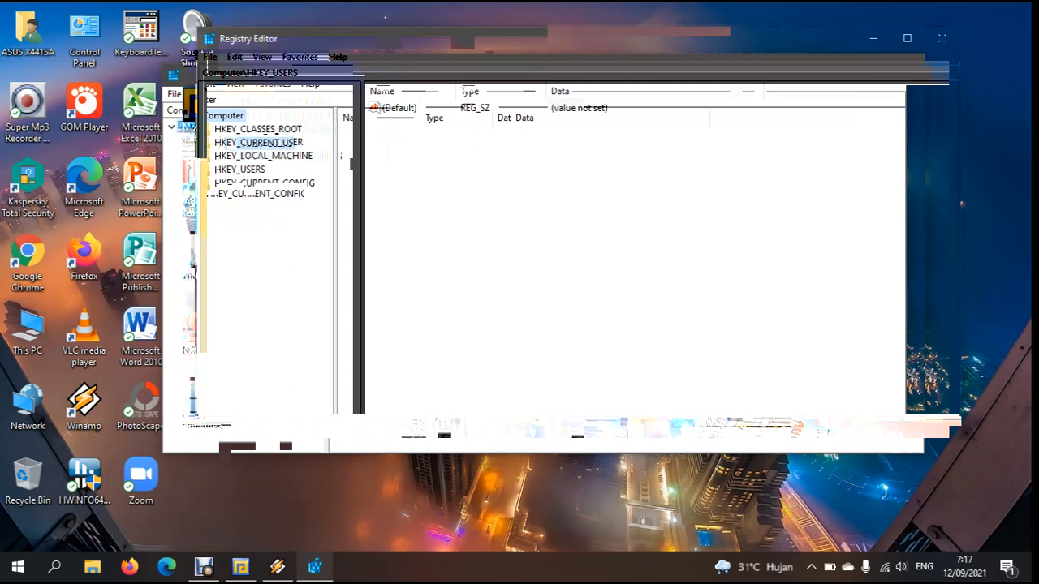
pyautogui.press('Up')
pyautogui.press('Up')
pyautogui.press('Up')
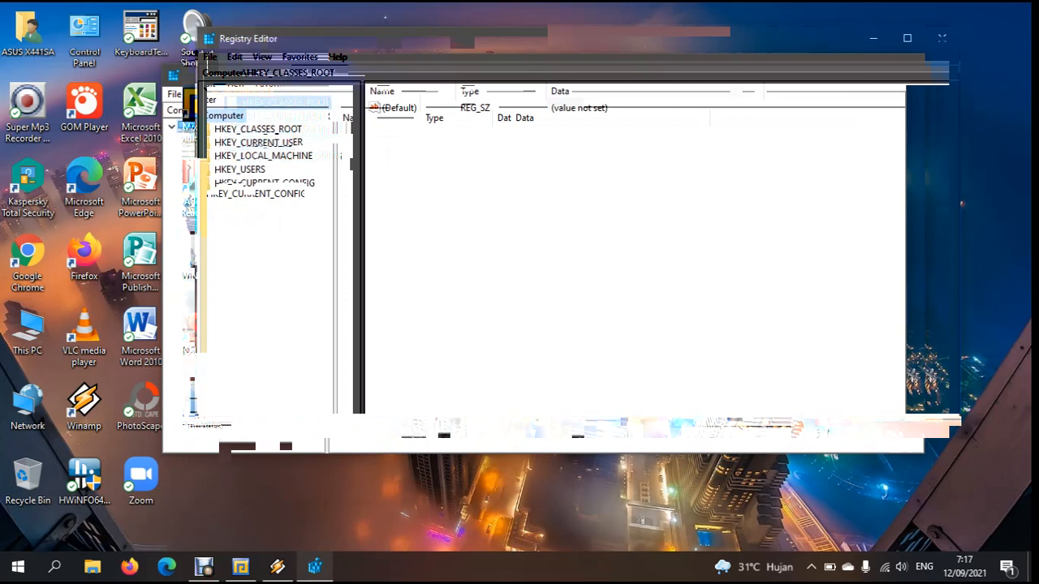
pyautogui.press('Left')
pyautogui.press('Right')
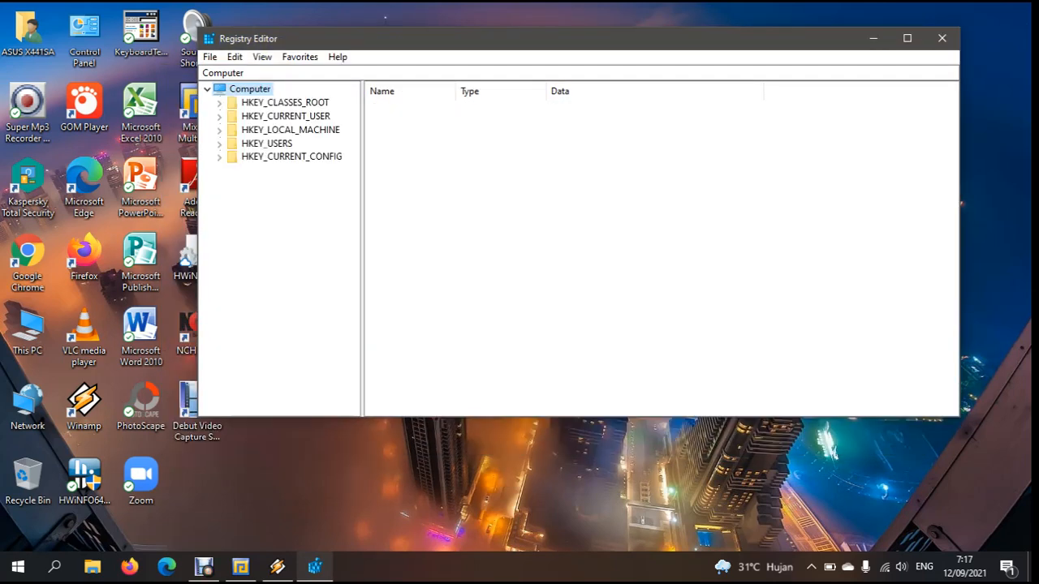
# Move the Registry Editor window lower on the desktop, re-expand the Computer node and expand HKEY_CLASSES_ROOT
pyautogui.moveTo(415, 38); pyautogui.dragTo(421, 83)
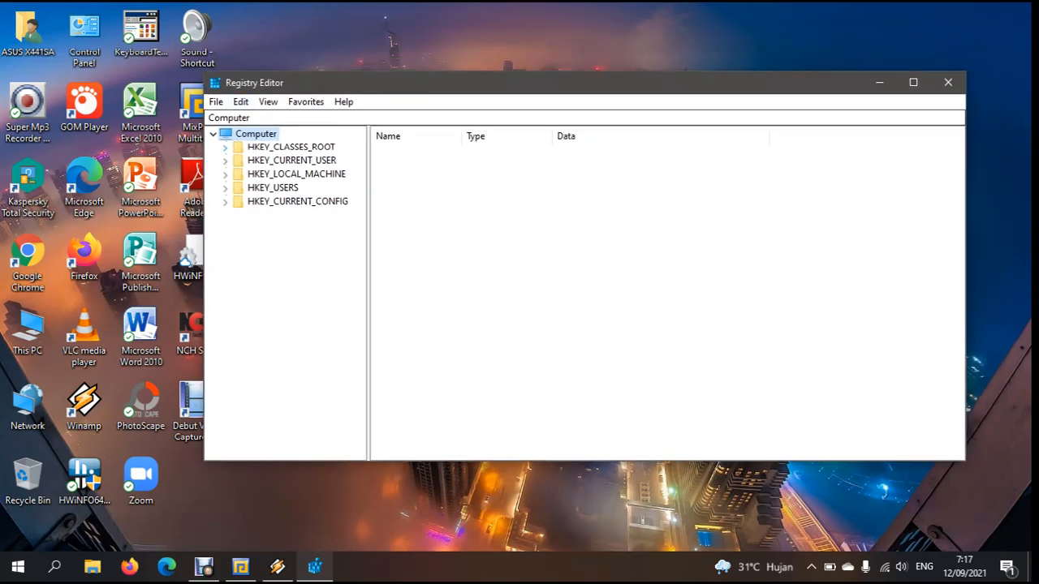
pyautogui.press('Left')
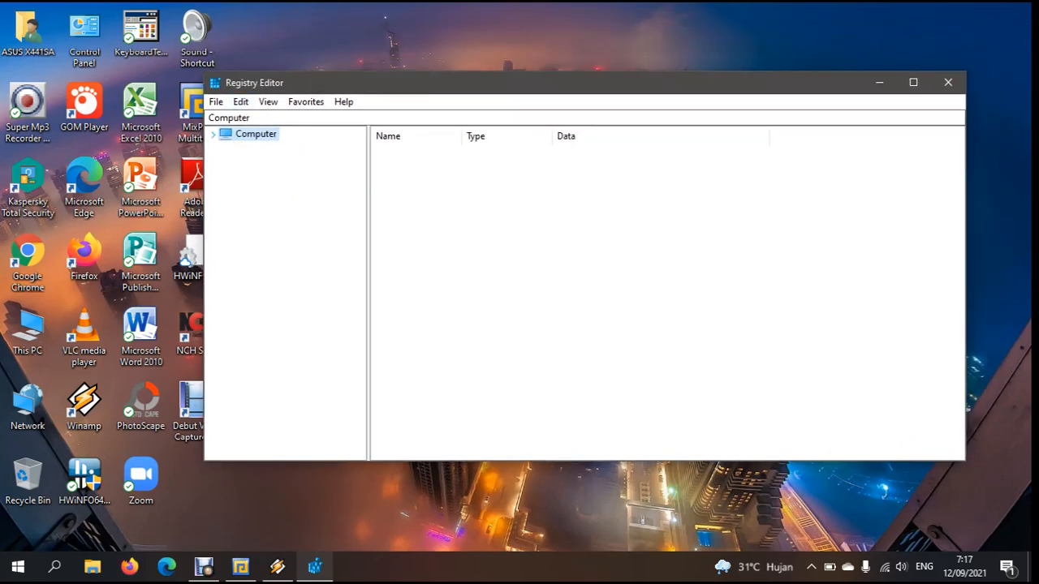
pyautogui.press('Right')
pyautogui.press('Down')
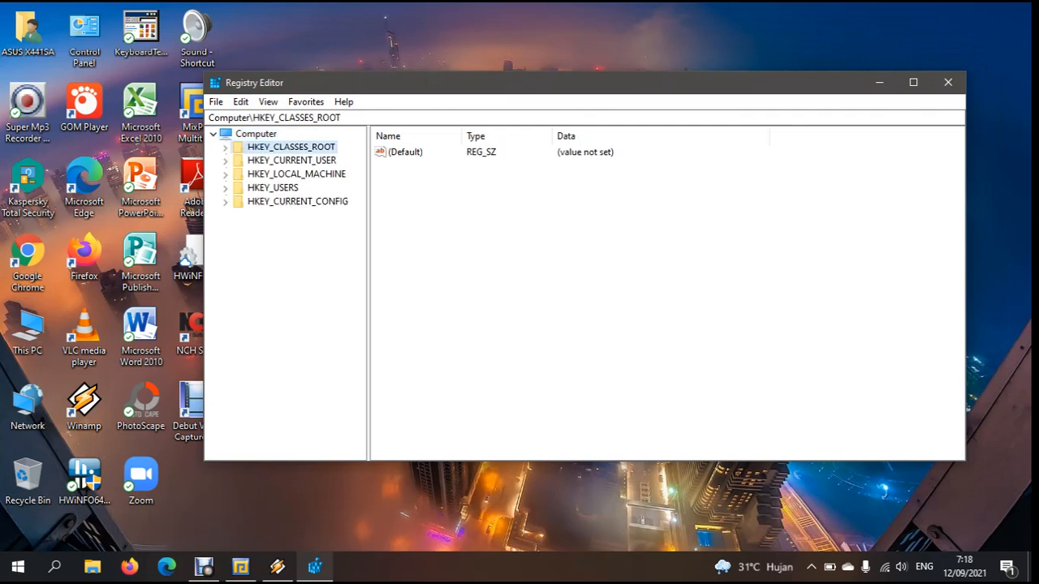
pyautogui.press('Right')
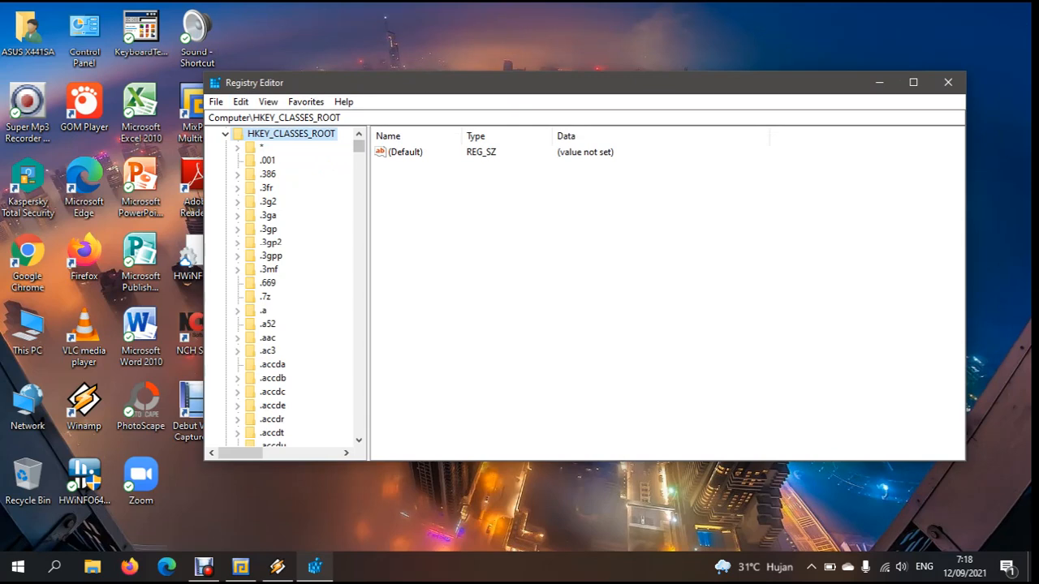
# Expand the HKEY_CURRENT_USER and HKEY_LOCAL_MACHINE root keys below the HKEY_CLASSES_ROOT entries
pyautogui.moveTo(359, 146); pyautogui.dragTo(358, 429)
pyautogui.doubleClick(292, 392)
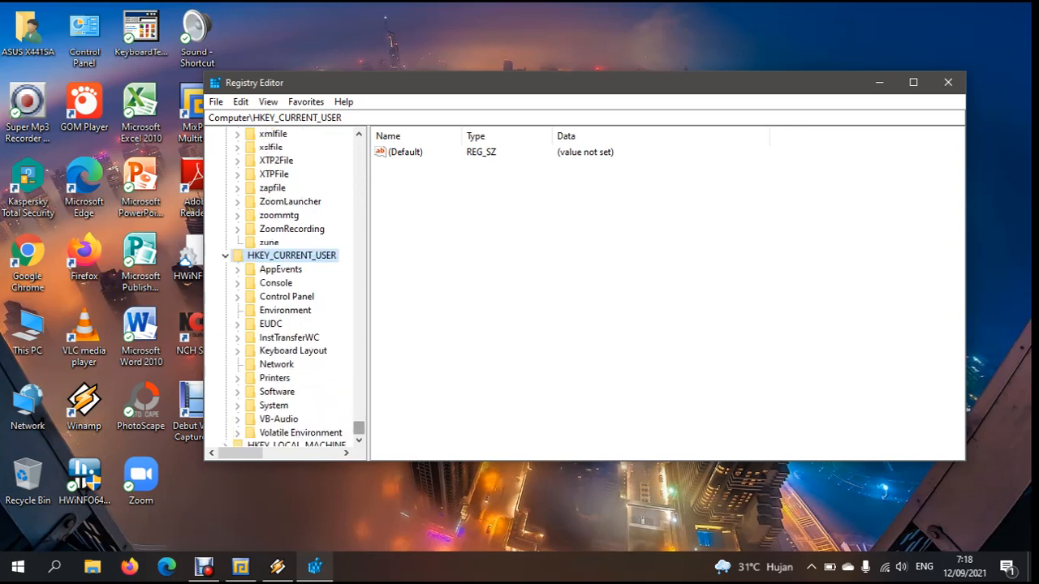
pyautogui.scroll(-1, 359, 428)
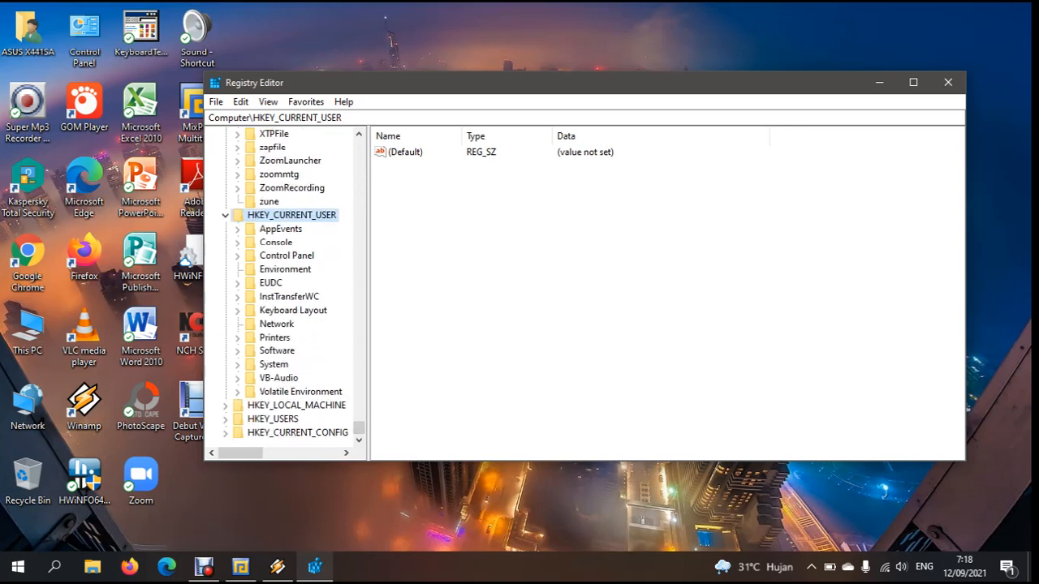
pyautogui.doubleClick(296, 405)
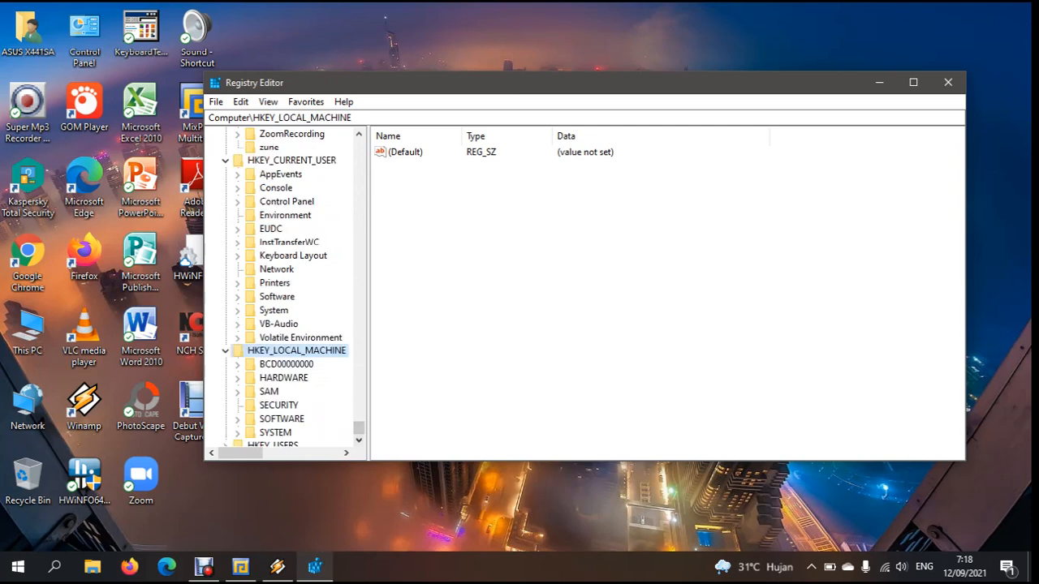
pyautogui.scroll(-1, 357, 427)
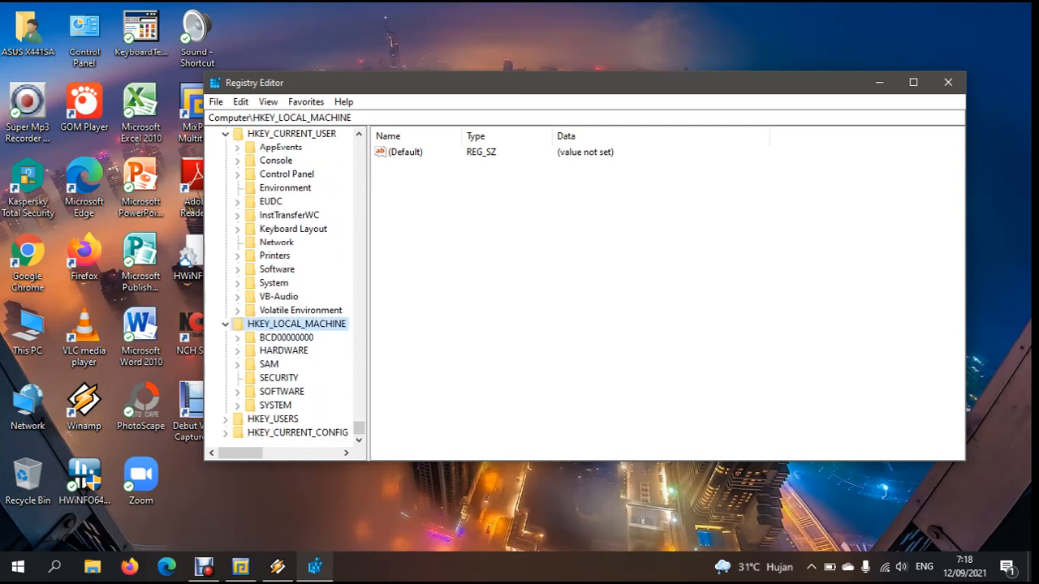
# Expand HKEY_USERS, HKEY_CURRENT_CONFIG and the Software key under HKEY_CURRENT_CONFIG
pyautogui.click(273, 420)
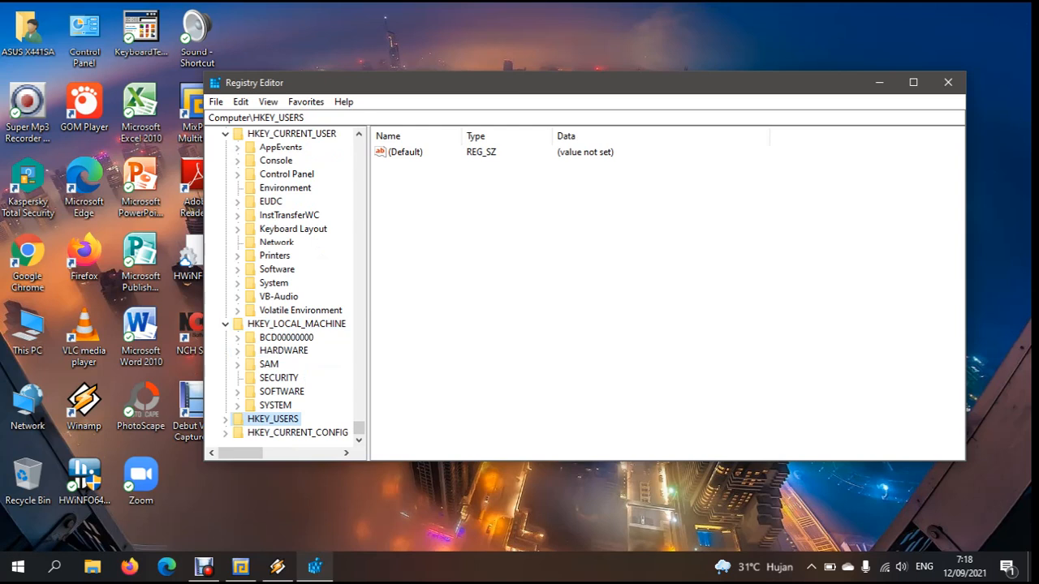
pyautogui.doubleClick(273, 420)
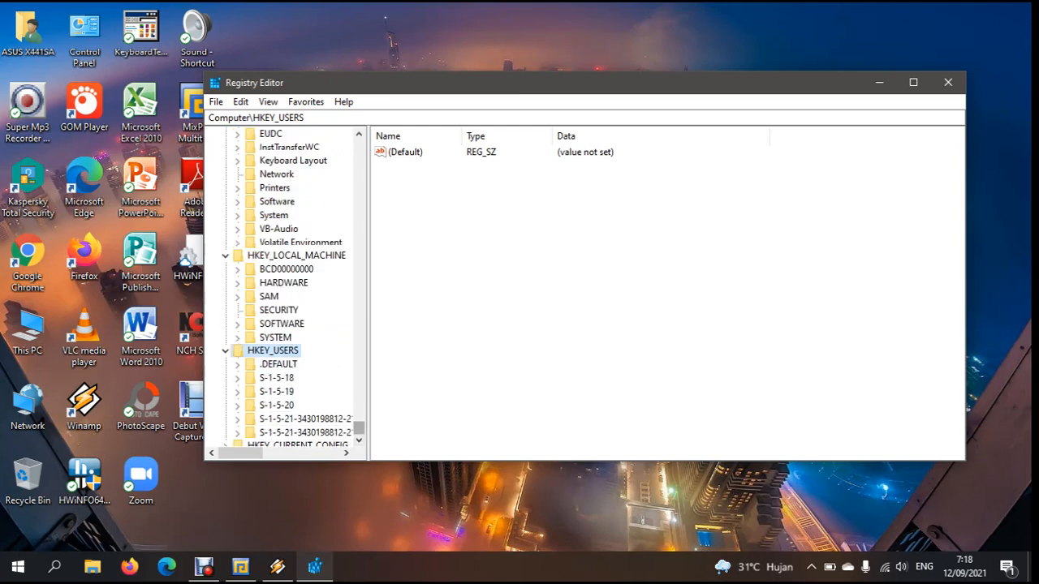
pyautogui.doubleClick(292, 443)
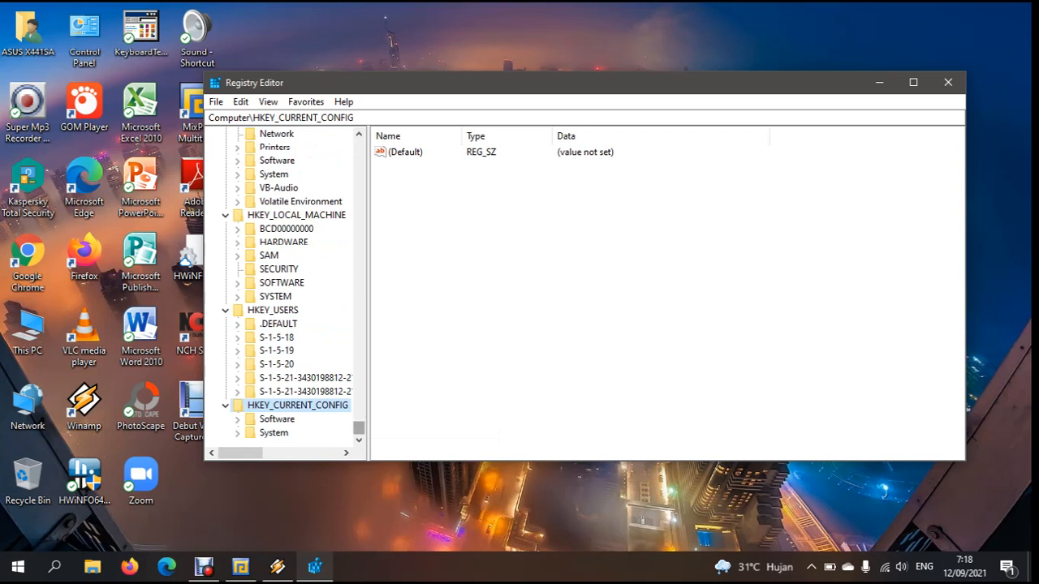
pyautogui.doubleClick(276, 420)
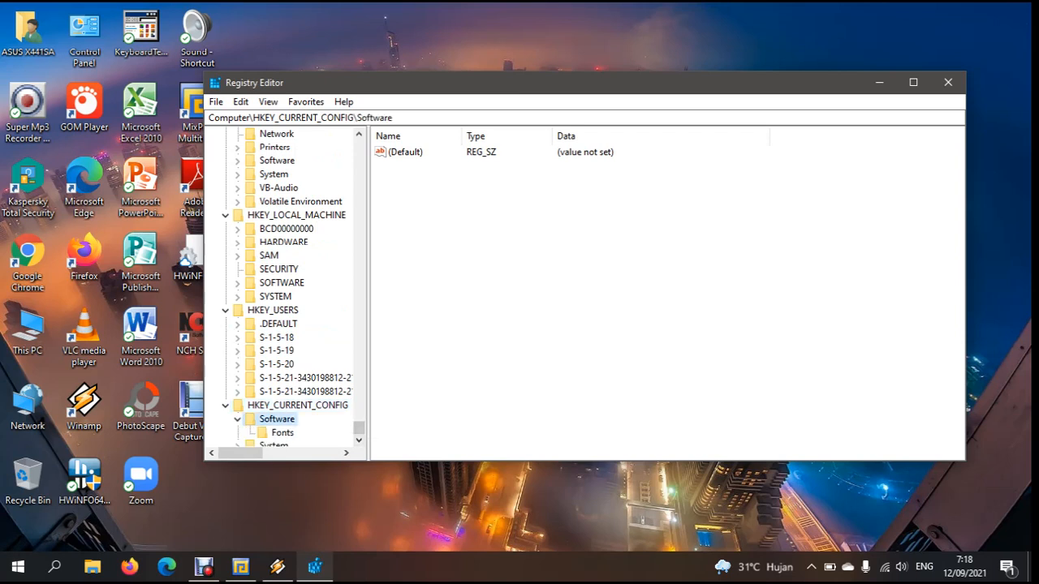
# Expand the SOFTWARE key under HKEY_LOCAL_MACHINE and look through its subkeys
pyautogui.doubleClick(281, 283)
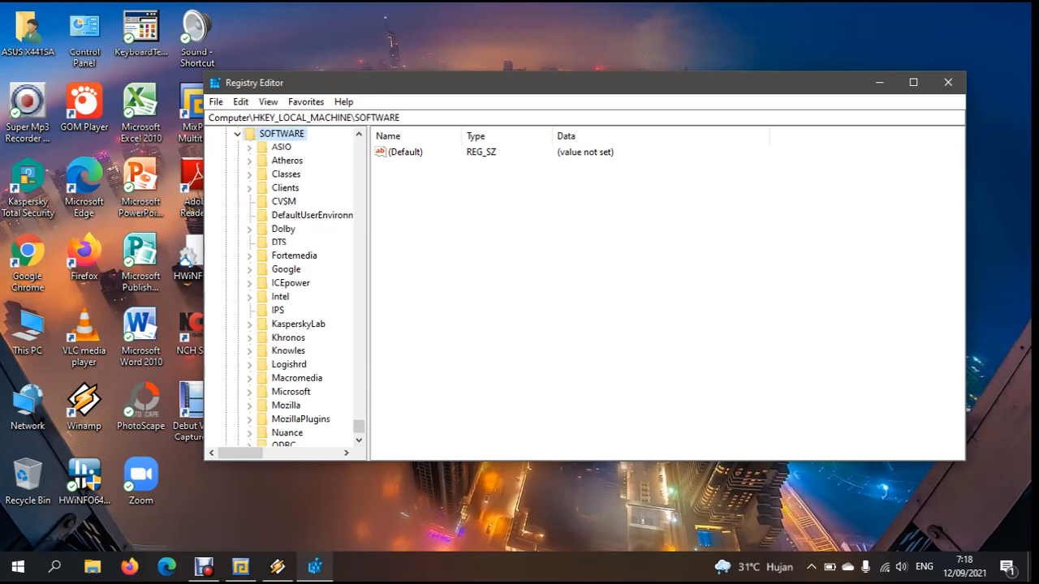
pyautogui.scroll(-2, 284, 287)
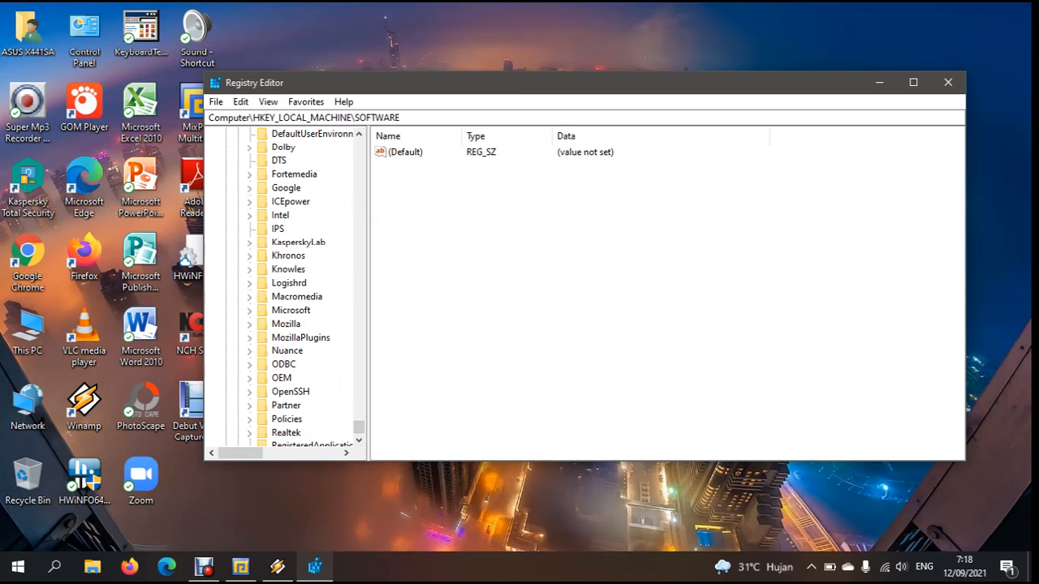
pyautogui.scroll(-1, 284, 287)
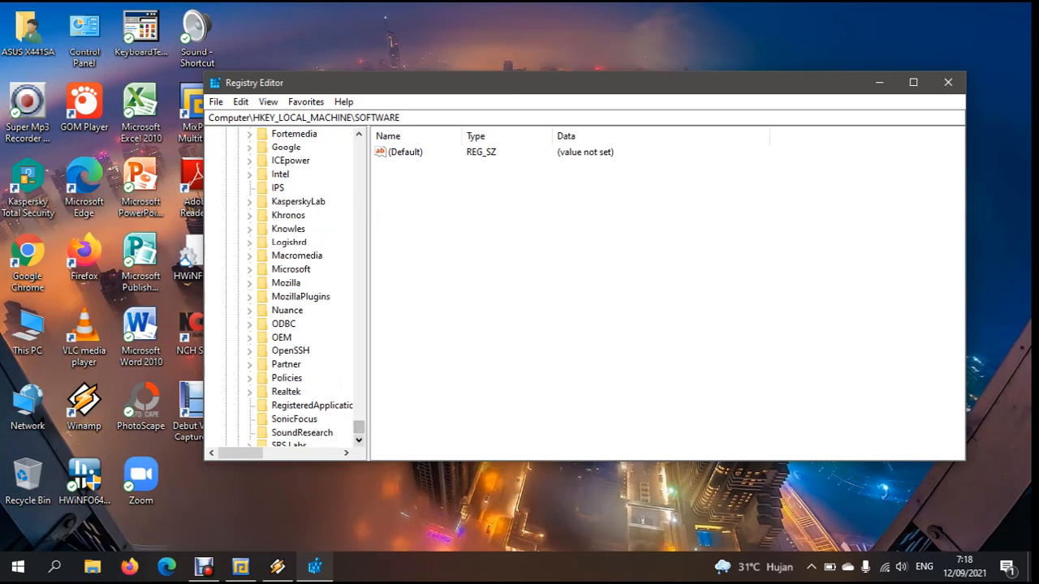
pyautogui.moveTo(359, 427); pyautogui.dragTo(359, 430)
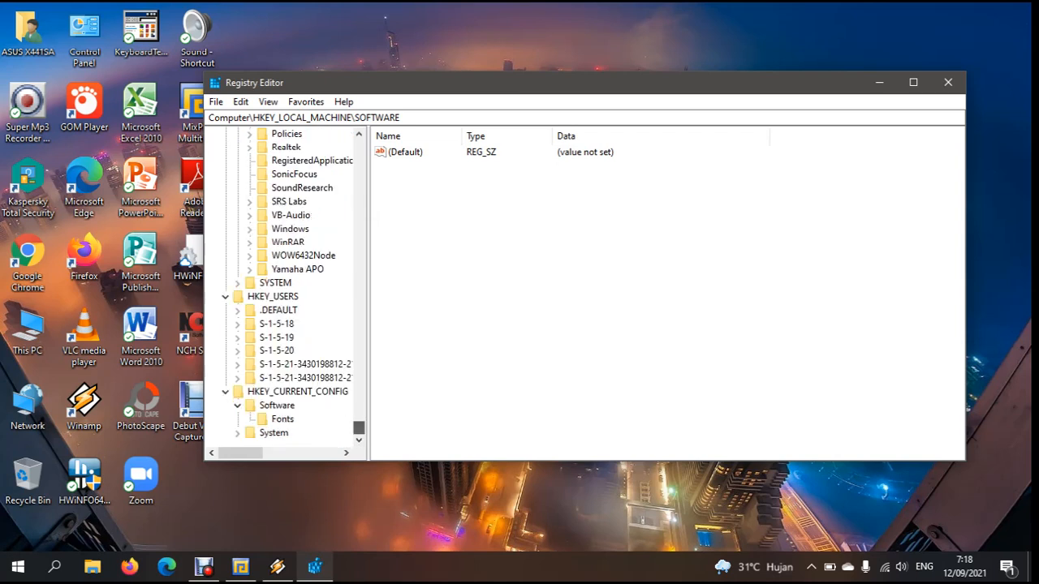
pyautogui.scroll(1, 359, 428)
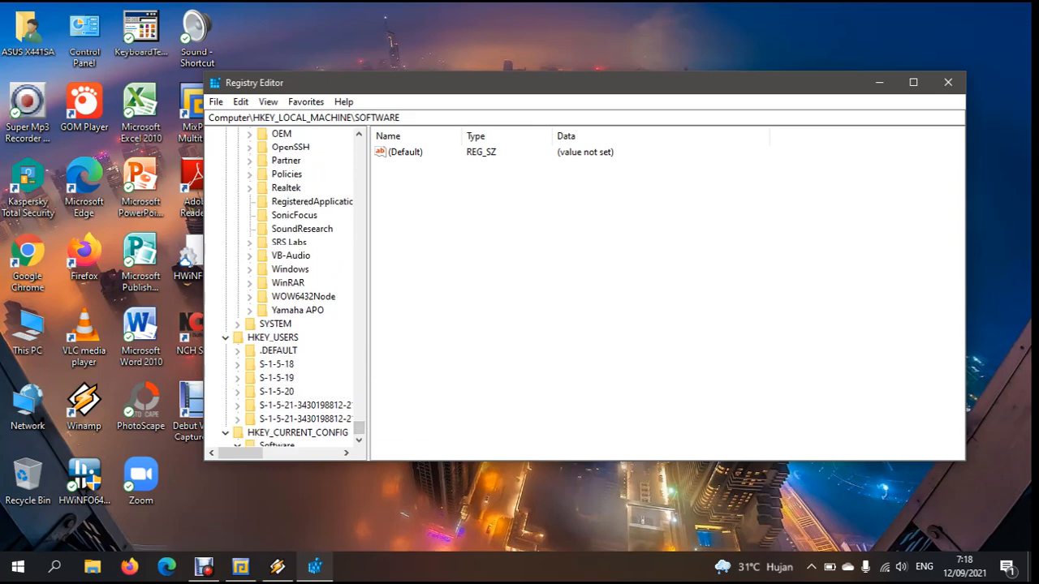
pyautogui.scroll(7, 284, 284)
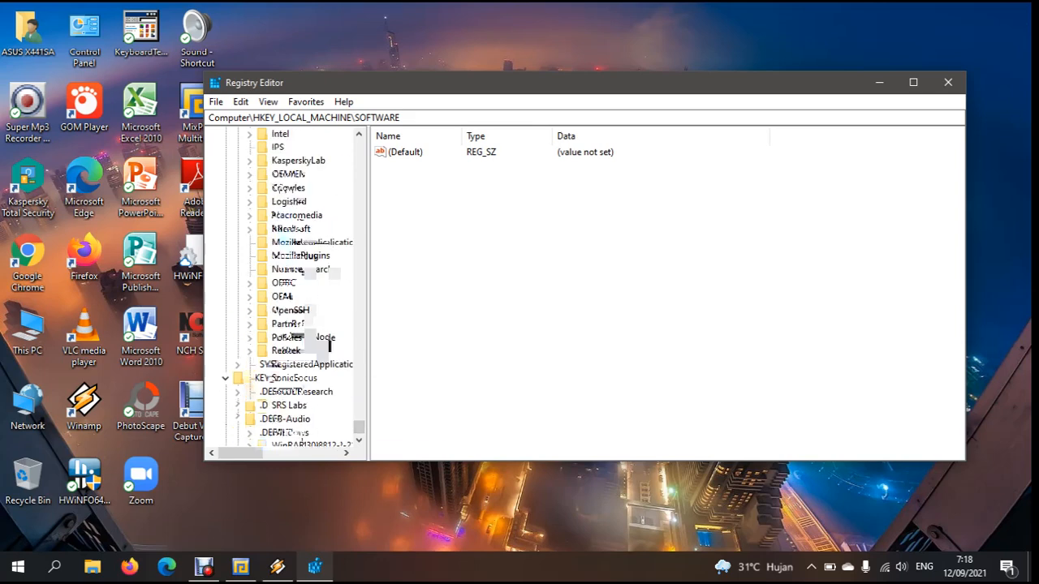
pyautogui.scroll(3, 328, 347)
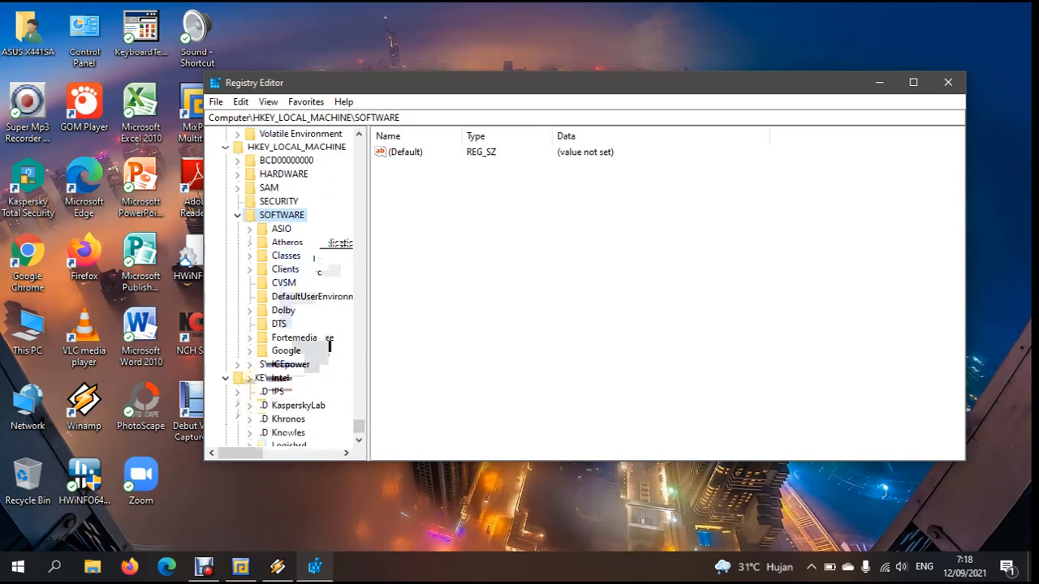
# Select SECURITY under HKEY_LOCAL_MACHINE and expand its neighbouring SAM, HARDWARE and BCD00000000 keys
pyautogui.press('Up')
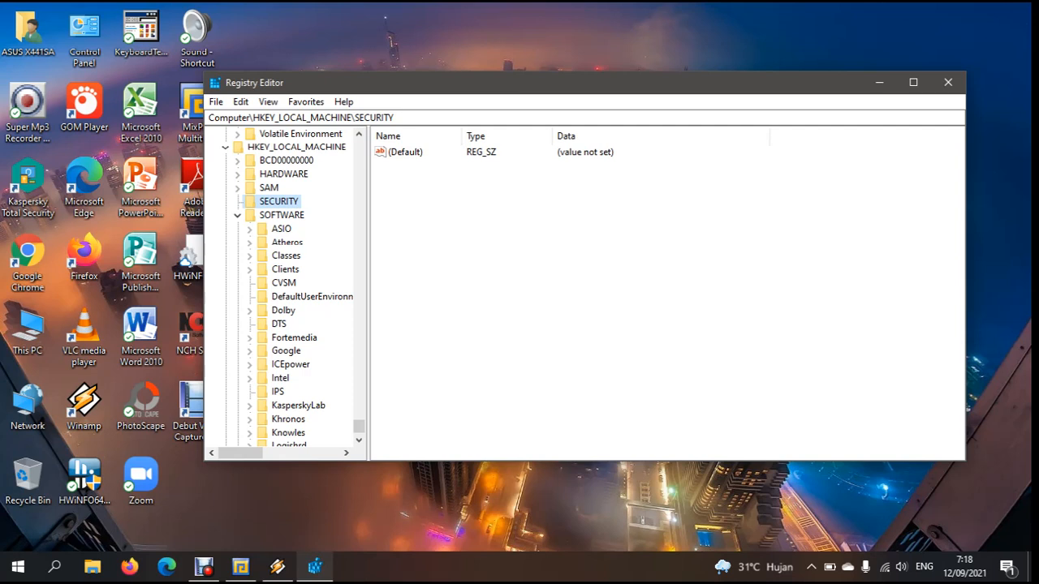
pyautogui.doubleClick(269, 187)
pyautogui.doubleClick(283, 174)
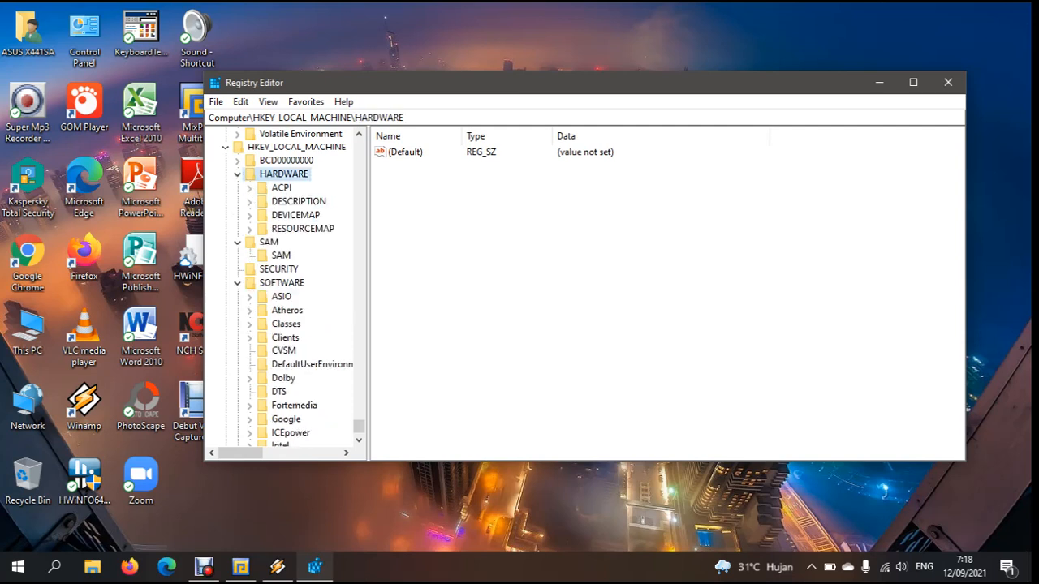
pyautogui.doubleClick(286, 160)
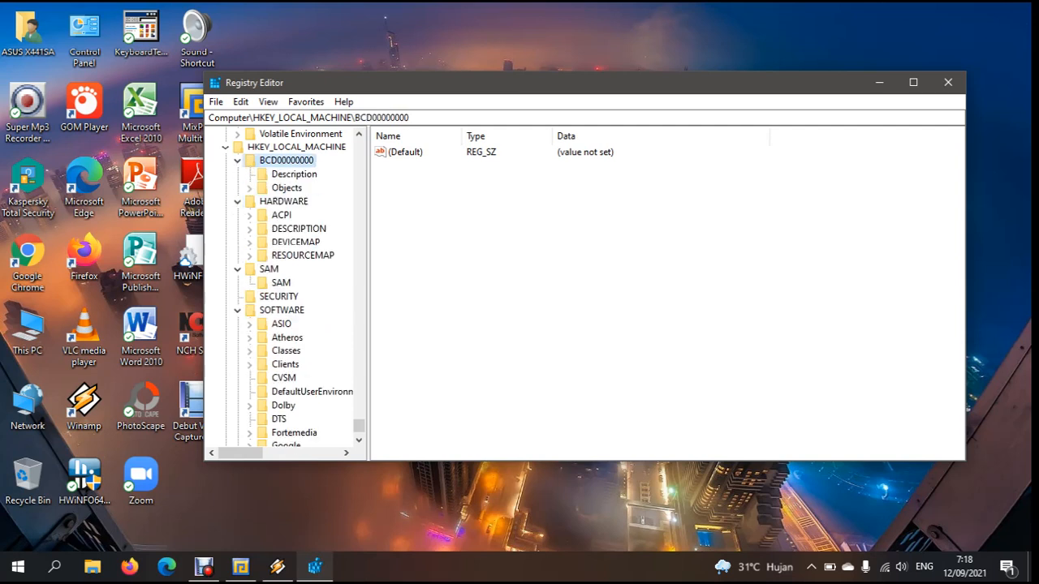
pyautogui.scroll(2, 287, 289)
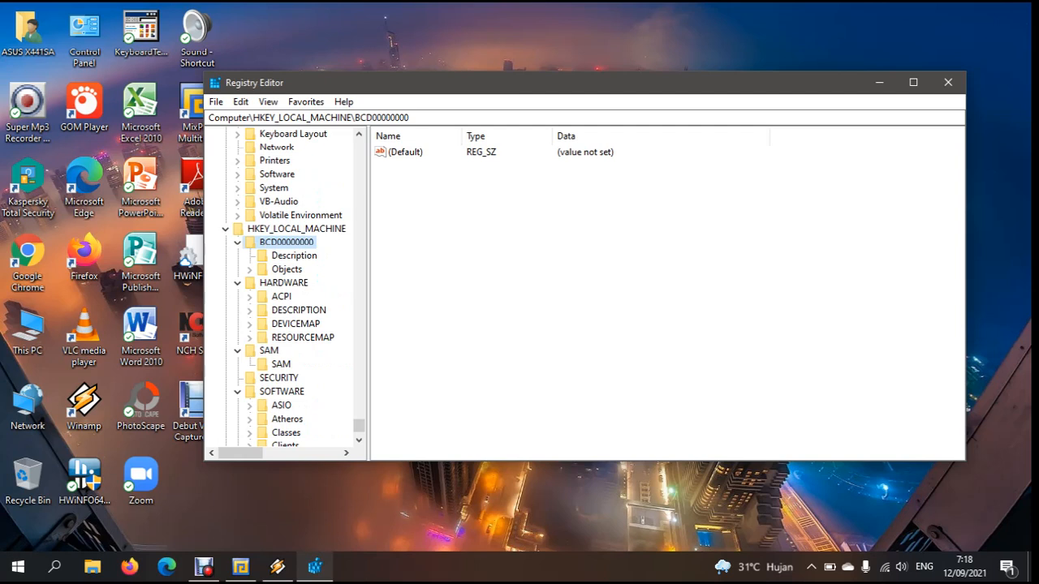
# Expand the registry path HKEY_CURRENT_USER\Software\NCH Software\MixPad
pyautogui.doubleClick(276, 174)
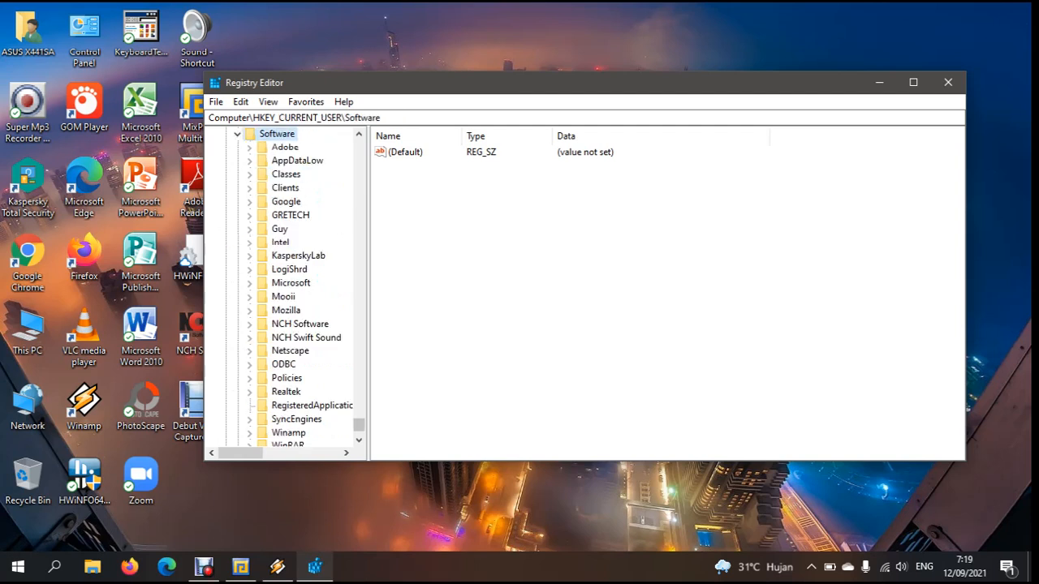
pyautogui.scroll(-2, 284, 289)
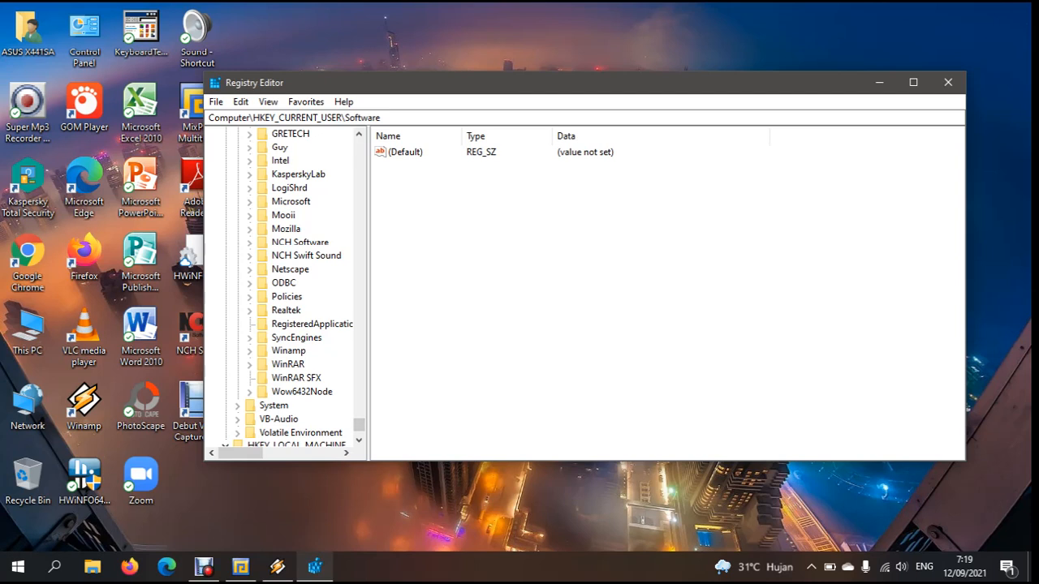
pyautogui.doubleClick(300, 242)
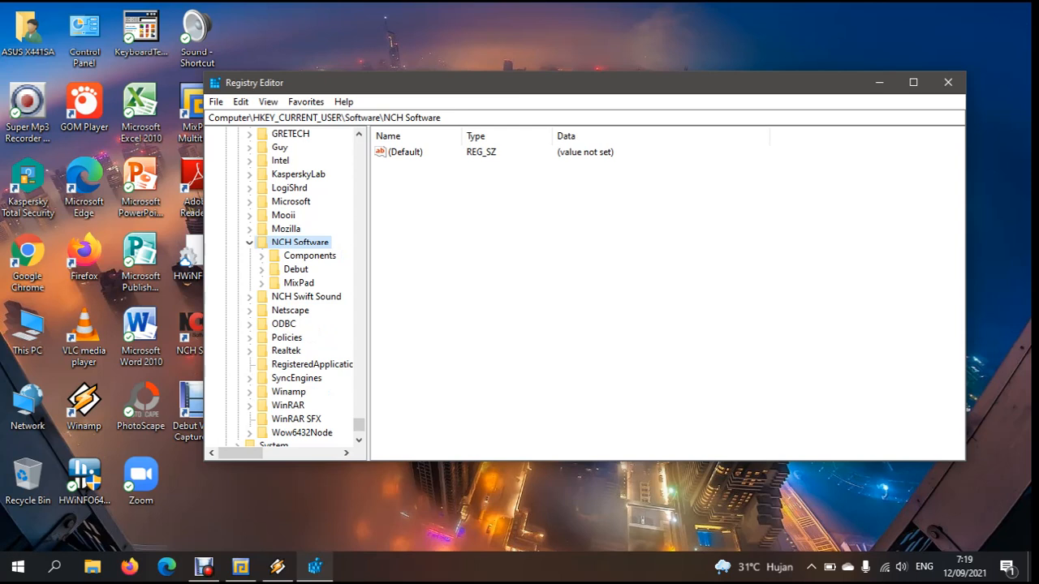
pyautogui.doubleClick(299, 283)
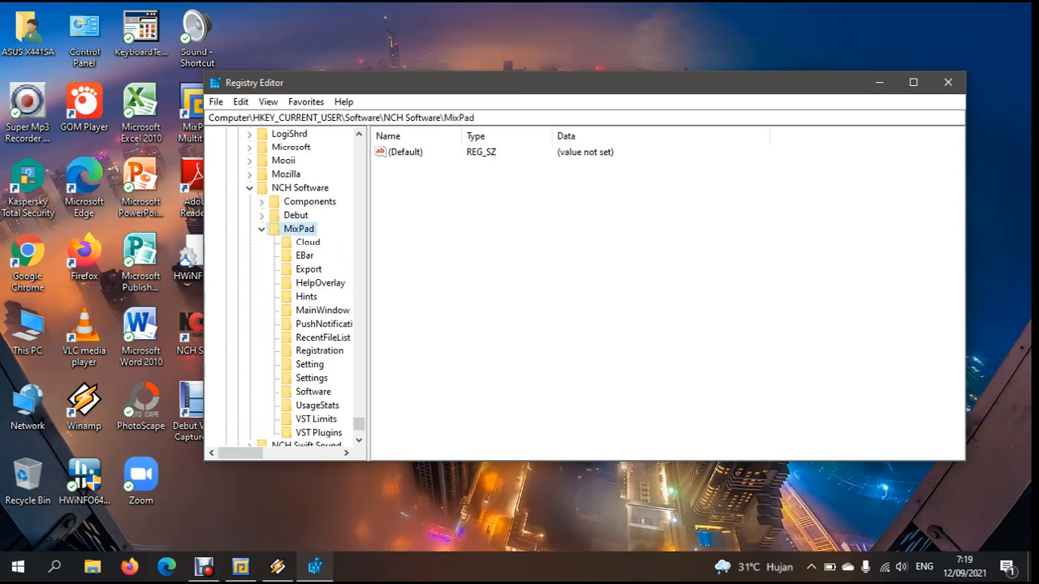
# Permanently delete the Registration key under MixPad and minimize the Registry Editor
pyautogui.click(319, 350)
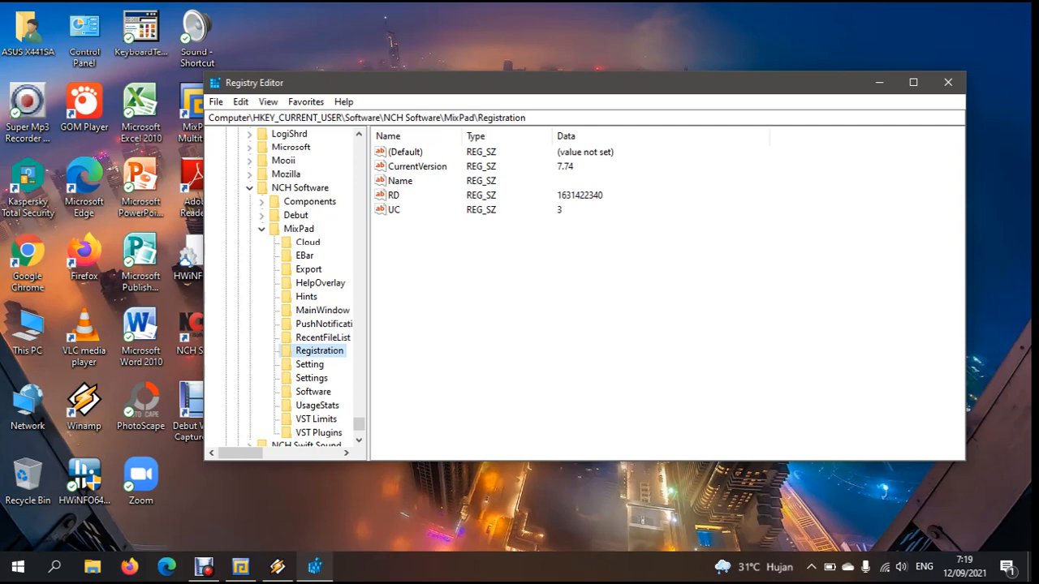
pyautogui.press('Delete')
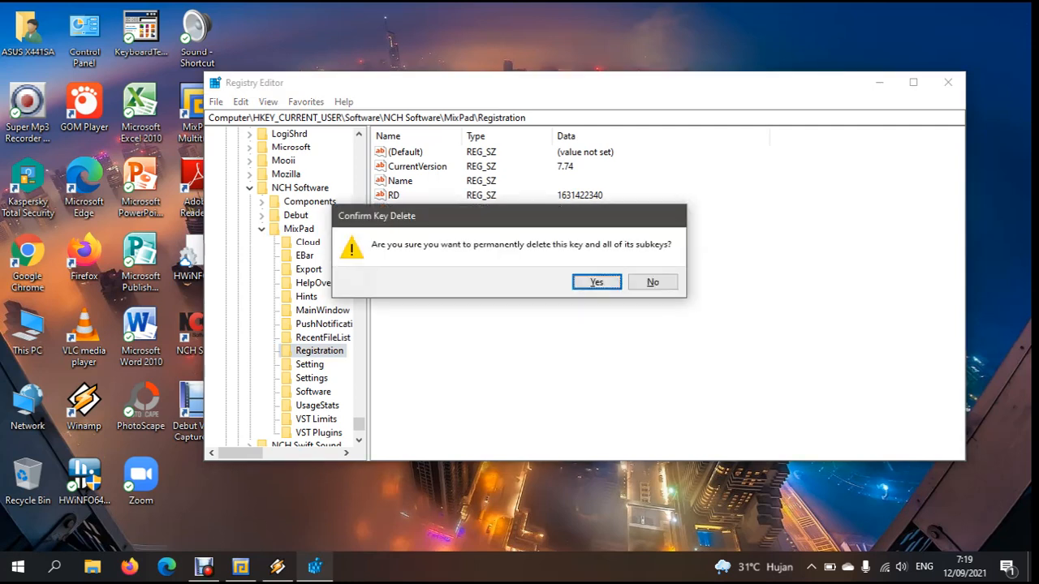
pyautogui.press('Return')
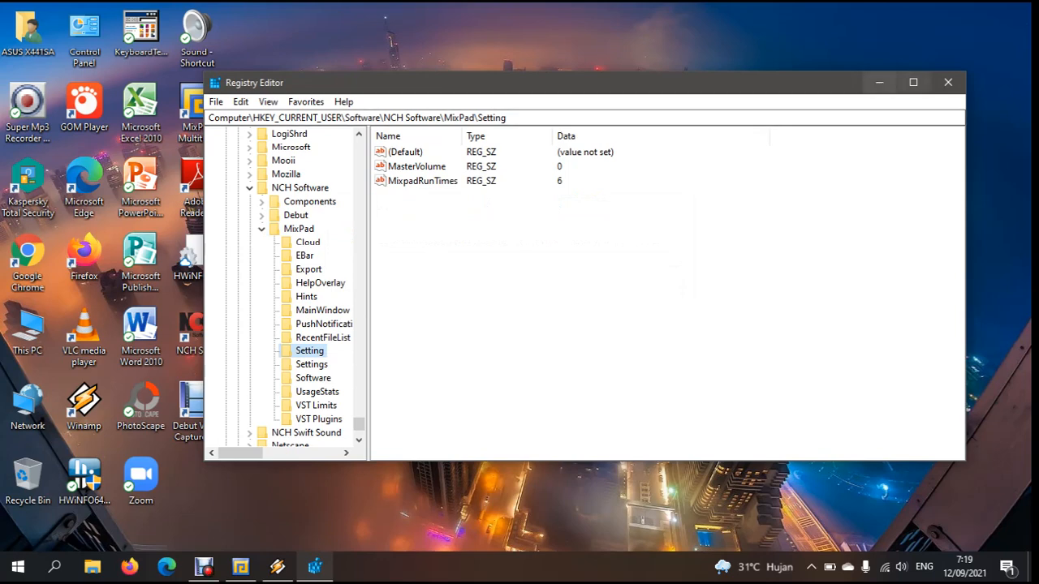
pyautogui.click(879, 82)
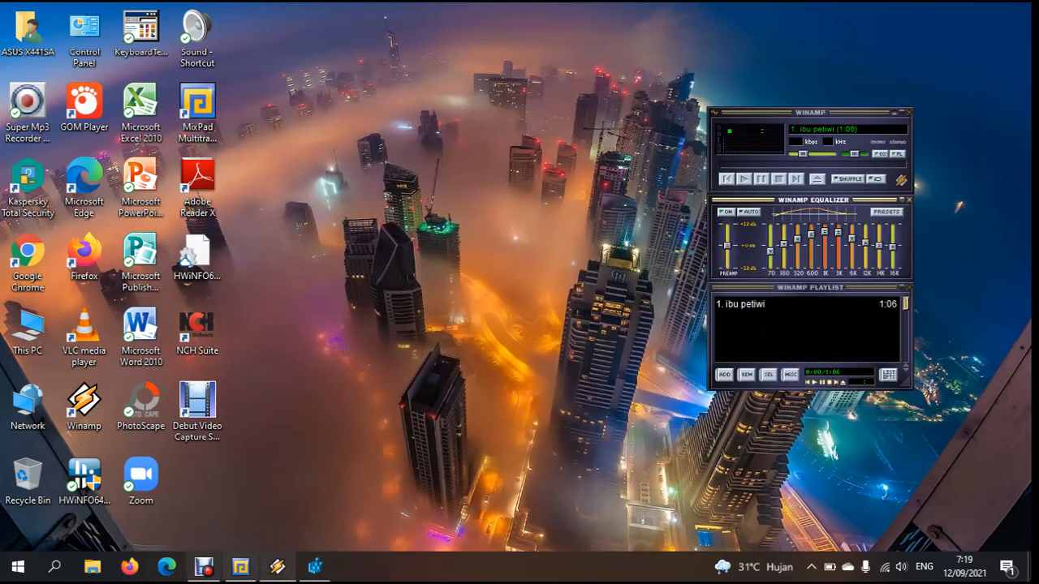
# Switch to MixPad and export the project as an MP3 audio file at D:\iby pertuwu
pyautogui.click(240, 566)
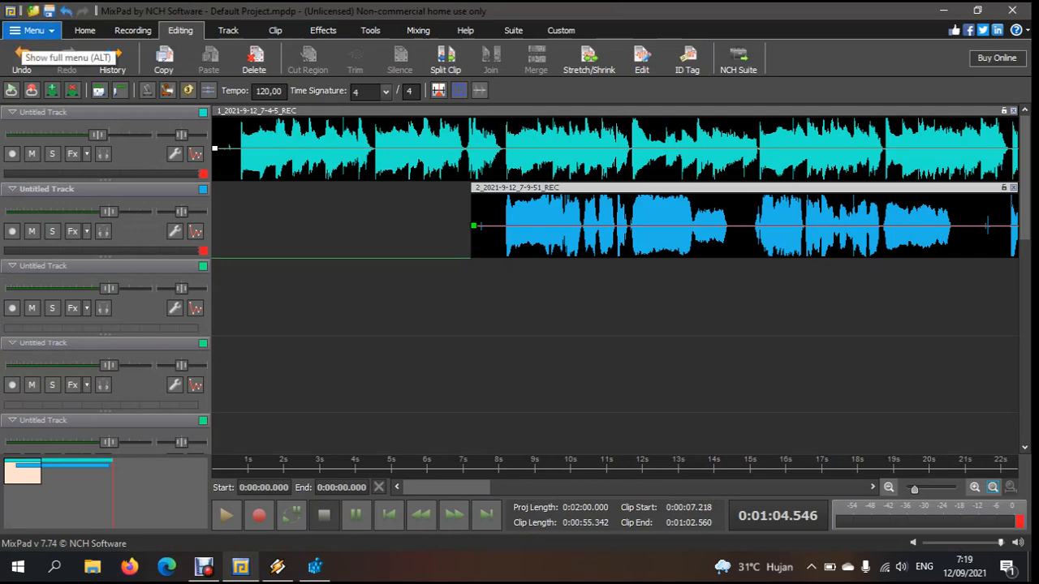
pyautogui.click(32, 30)
pyautogui.moveTo(35, 49)
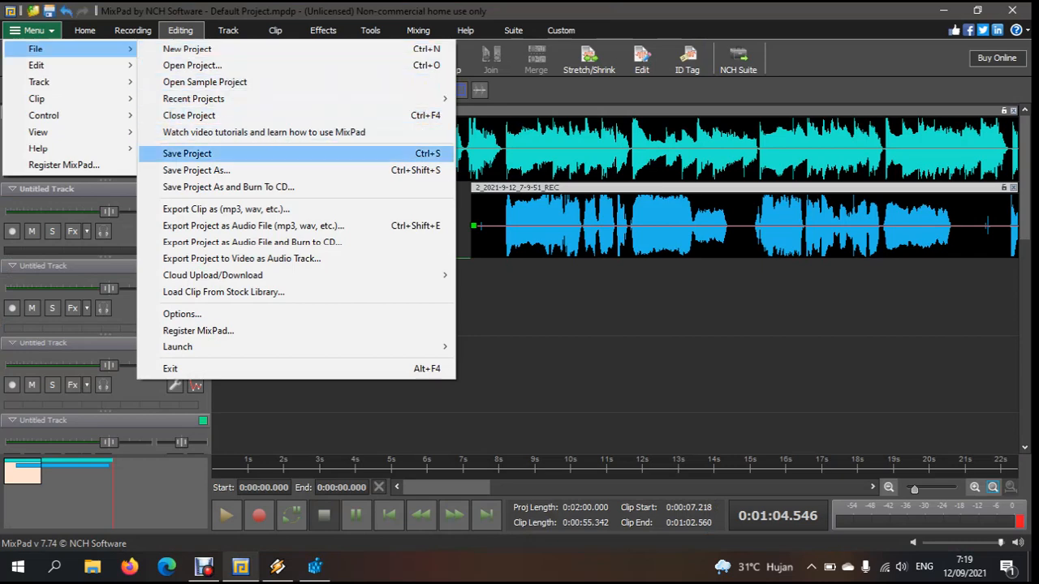
pyautogui.click(253, 225)
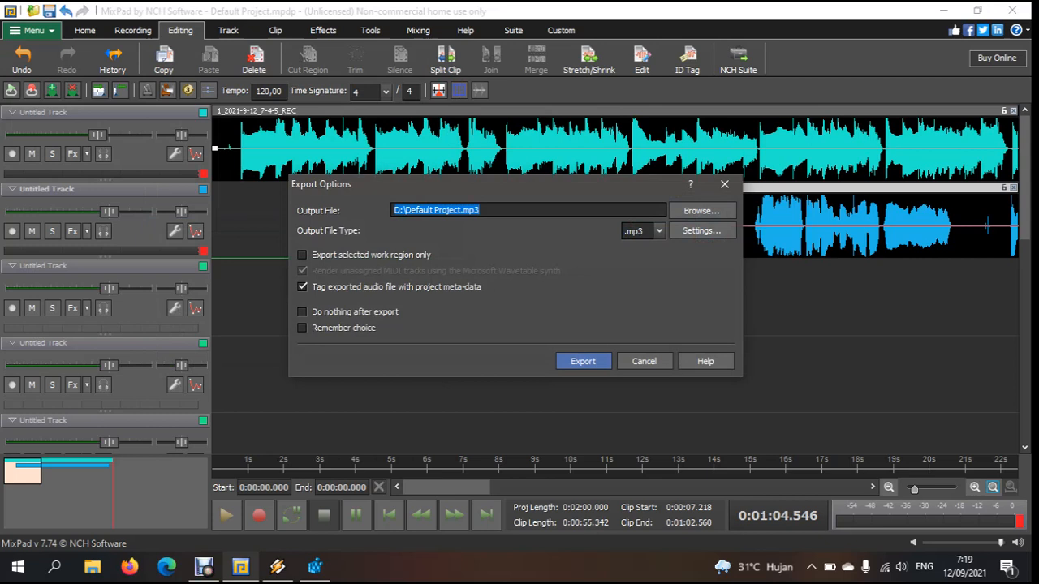
pyautogui.moveTo(480, 210); pyautogui.dragTo(404, 210)
pyautogui.press('BackSpace')
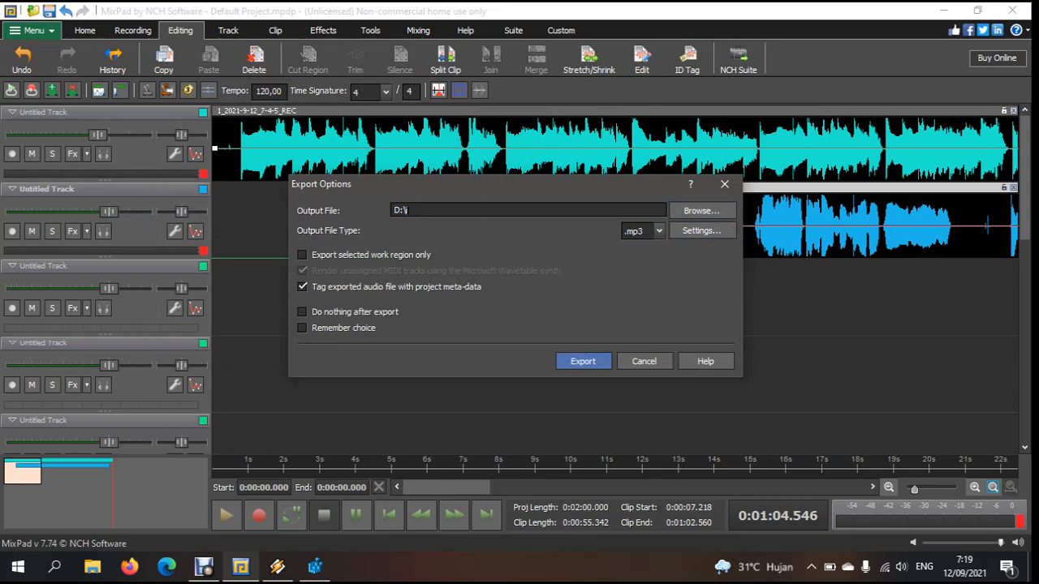
pyautogui.write('oy')
pyautogui.write('p')
pyautogui.write('ertuwu')
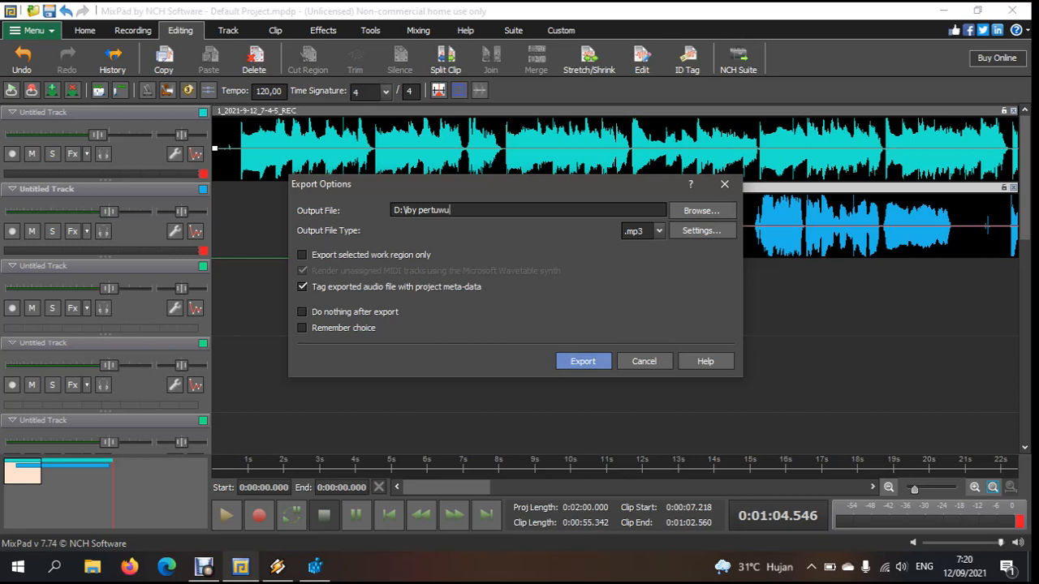
pyautogui.click(583, 361)
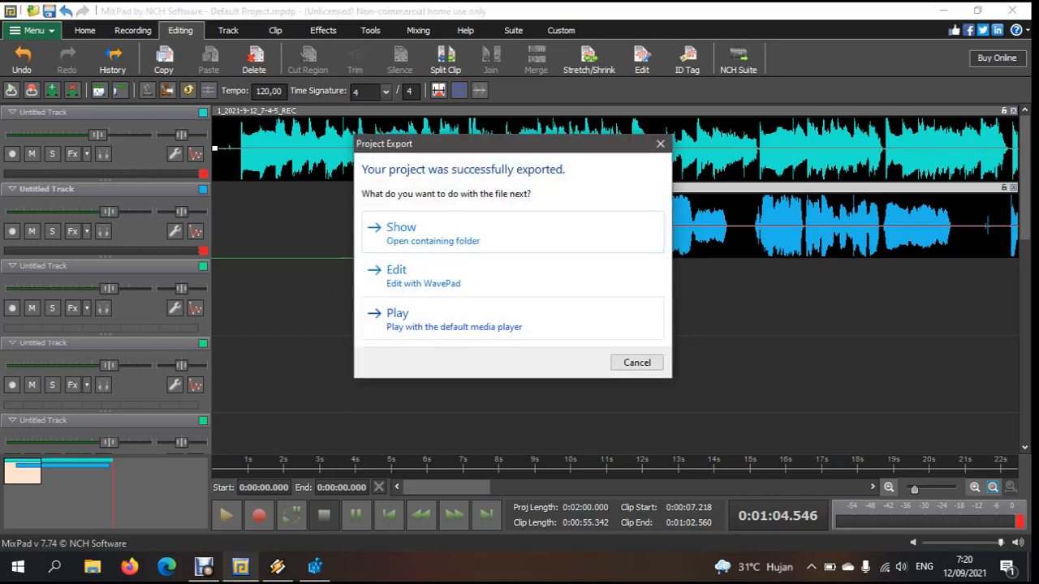
# Play the exported file in the default media player and reshape Winamp's equalizer with raised lows and highs and a dipped midrange
pyautogui.click(487, 318)
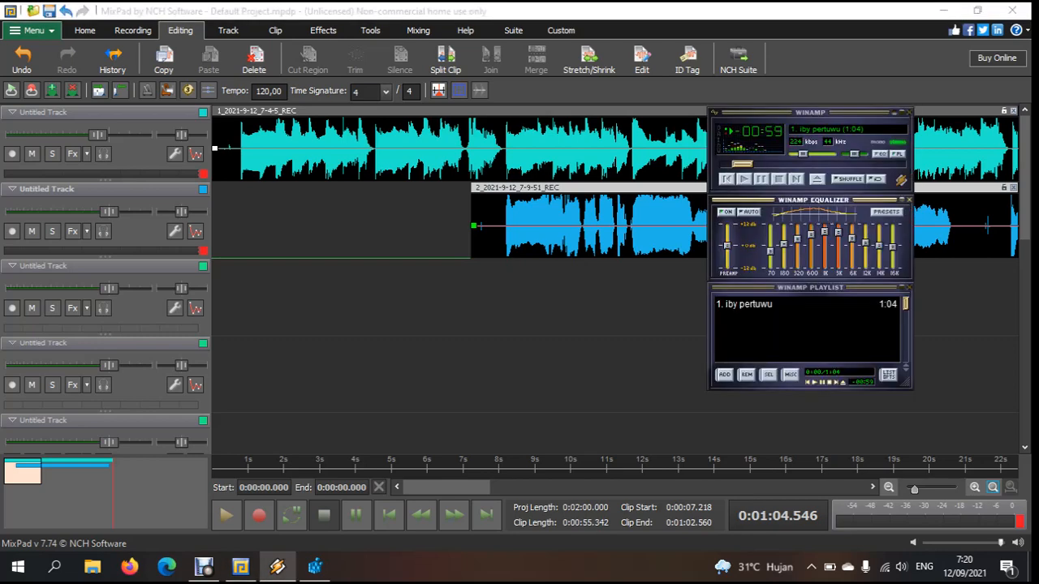
pyautogui.moveTo(778, 113); pyautogui.dragTo(511, 122)
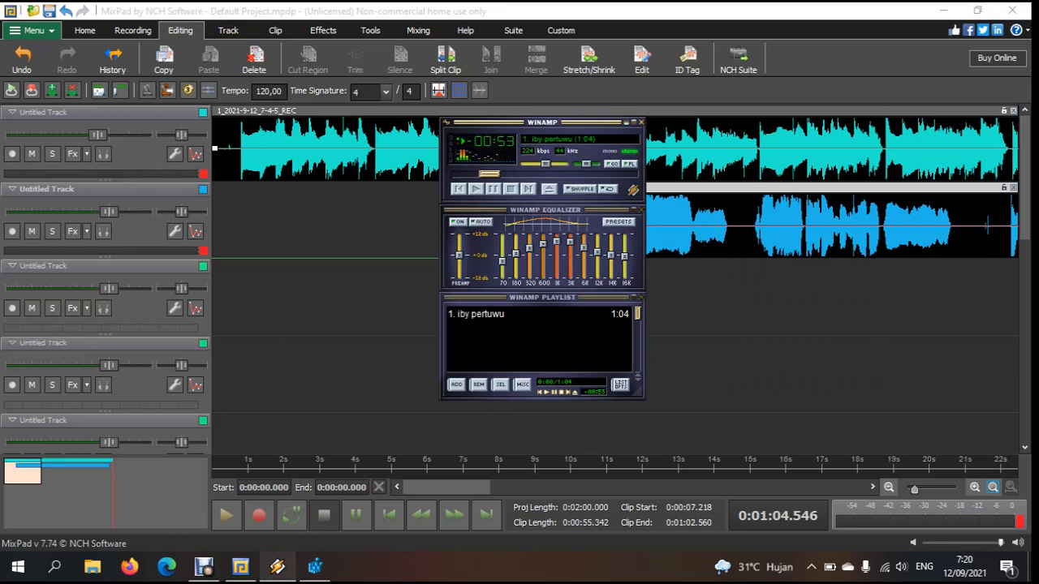
pyautogui.moveTo(502, 238)
pyautogui.mouseDown()
pyautogui.moveTo(543, 257)
pyautogui.moveTo(624, 236)
pyautogui.moveTo(583, 251)
pyautogui.mouseUp()
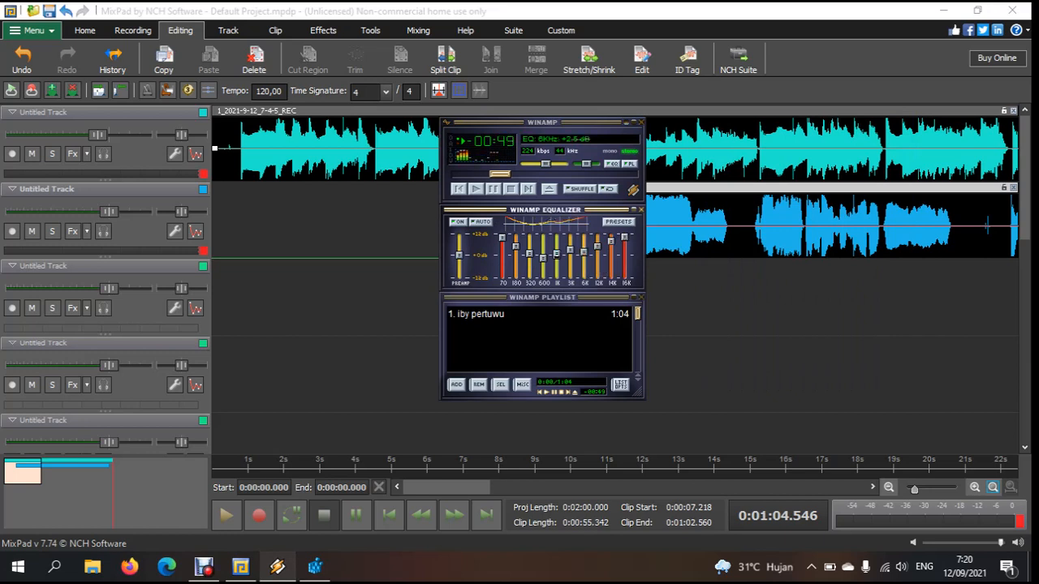
pyautogui.click(570, 250)
pyautogui.click(557, 252)
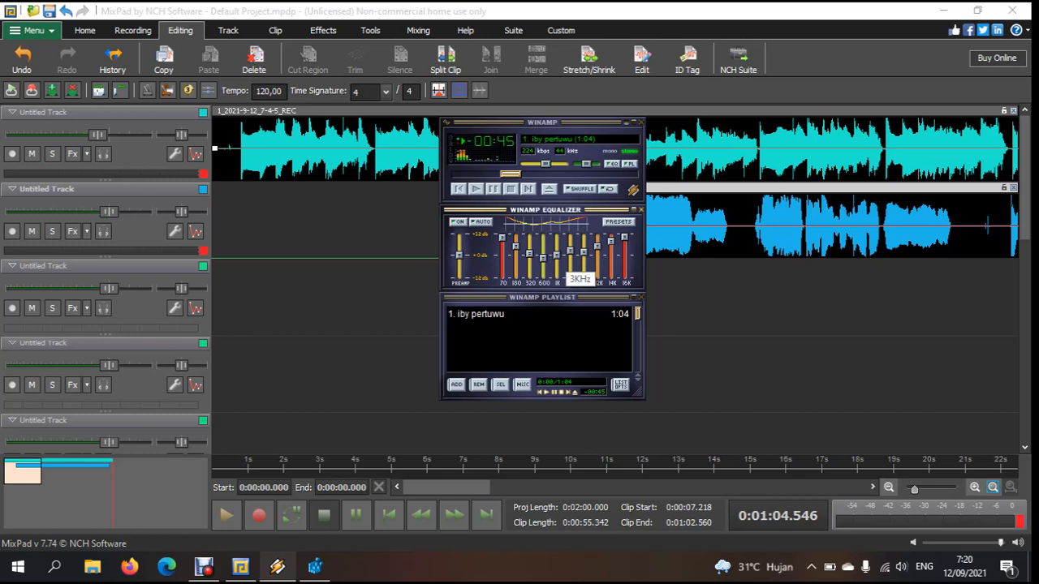
pyautogui.moveTo(570, 248); pyautogui.dragTo(570, 250)
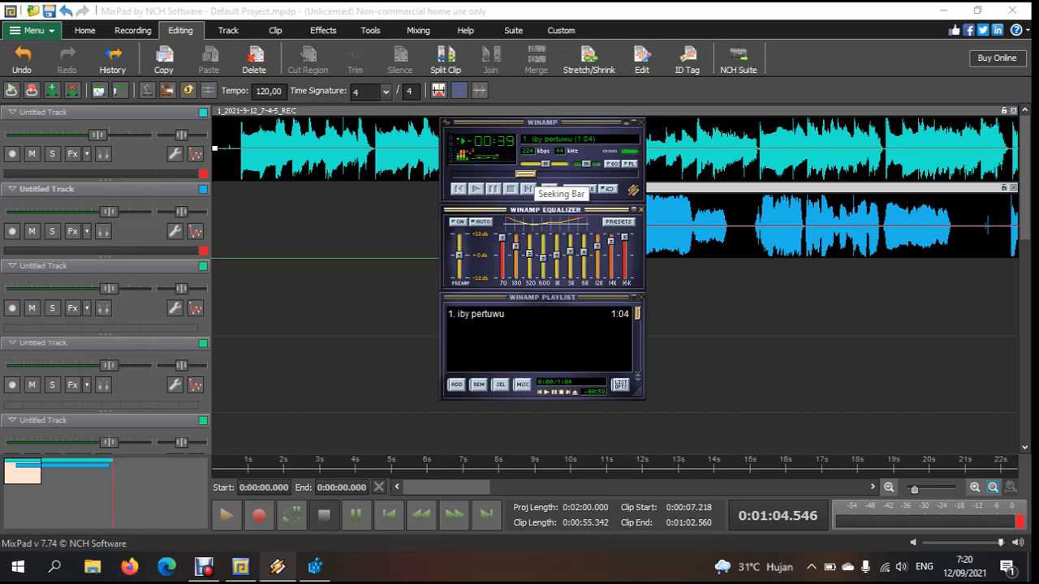
# Lower Winamp's volume to 15% and end the playback, closing the player
pyautogui.moveTo(545, 168); pyautogui.dragTo(510, 153)
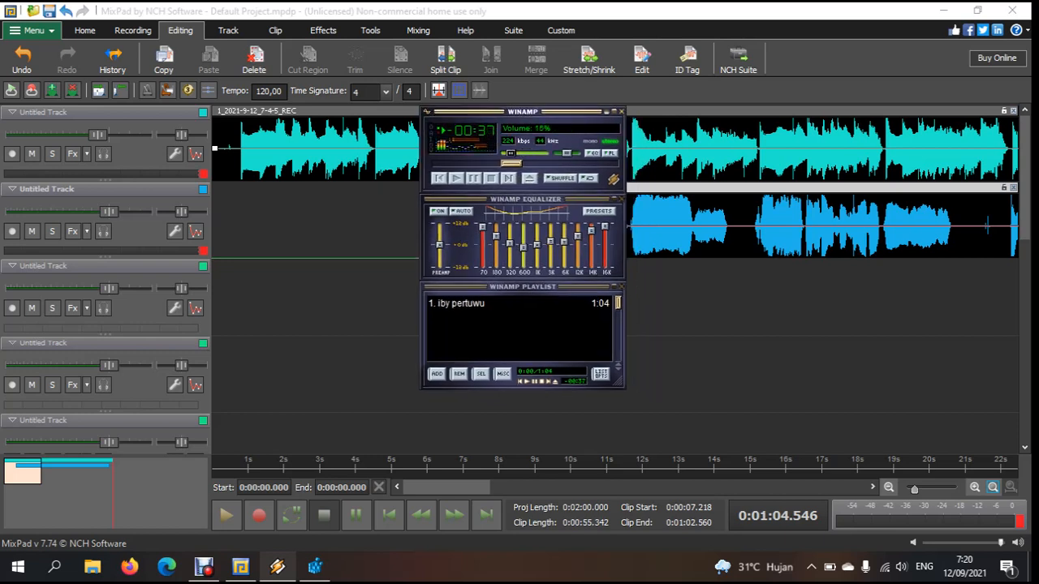
pyautogui.click(490, 178)
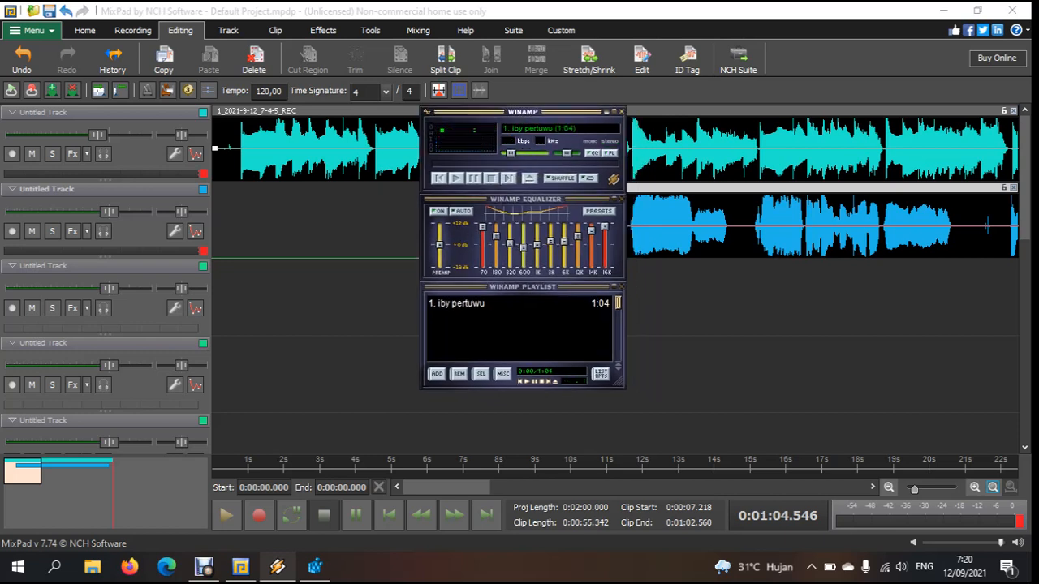
pyautogui.click(622, 111)
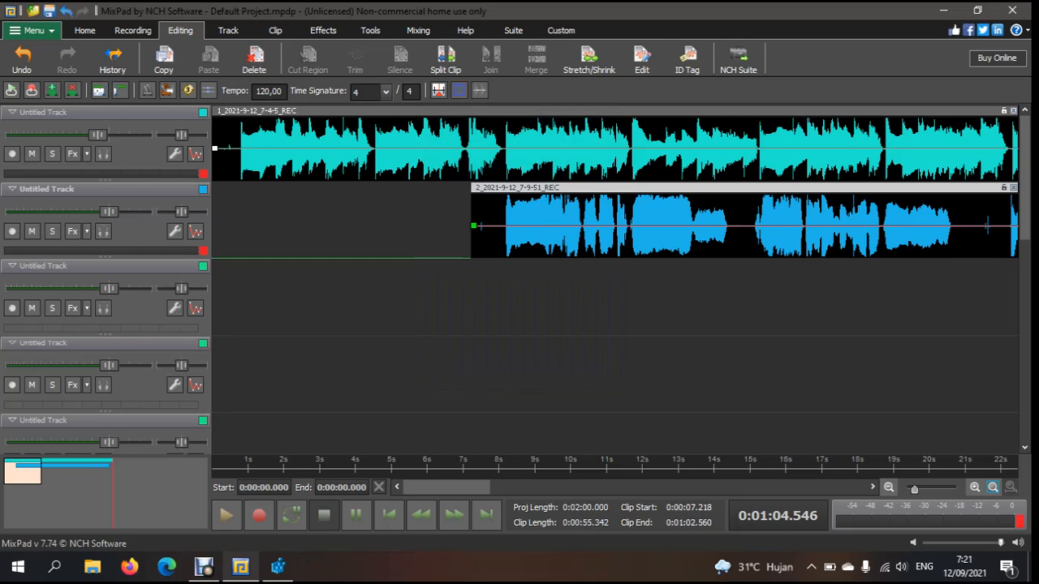
# Select the third track and mute the first and second tracks
pyautogui.click(105, 276)
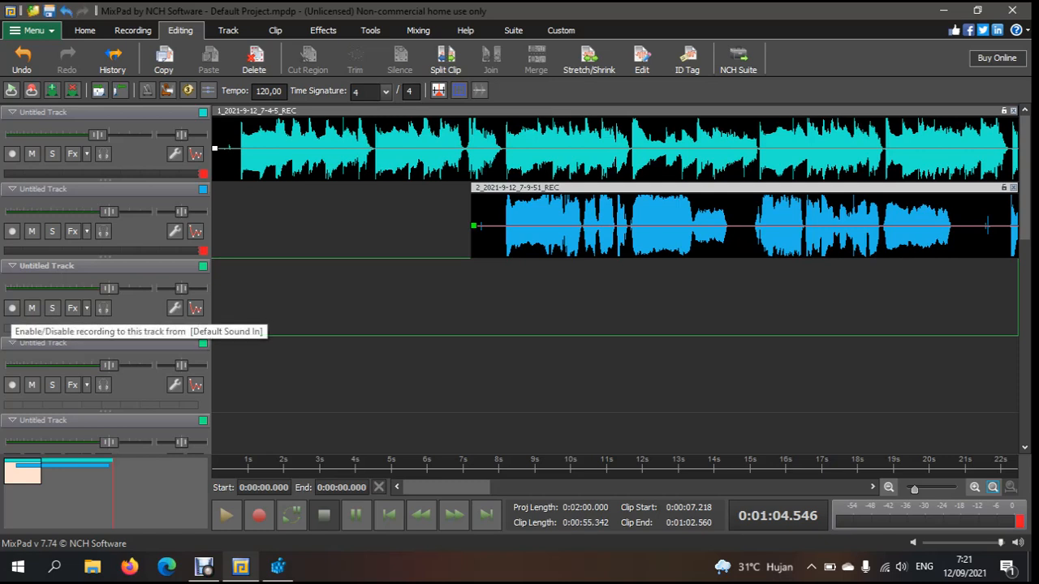
pyautogui.click(31, 231)
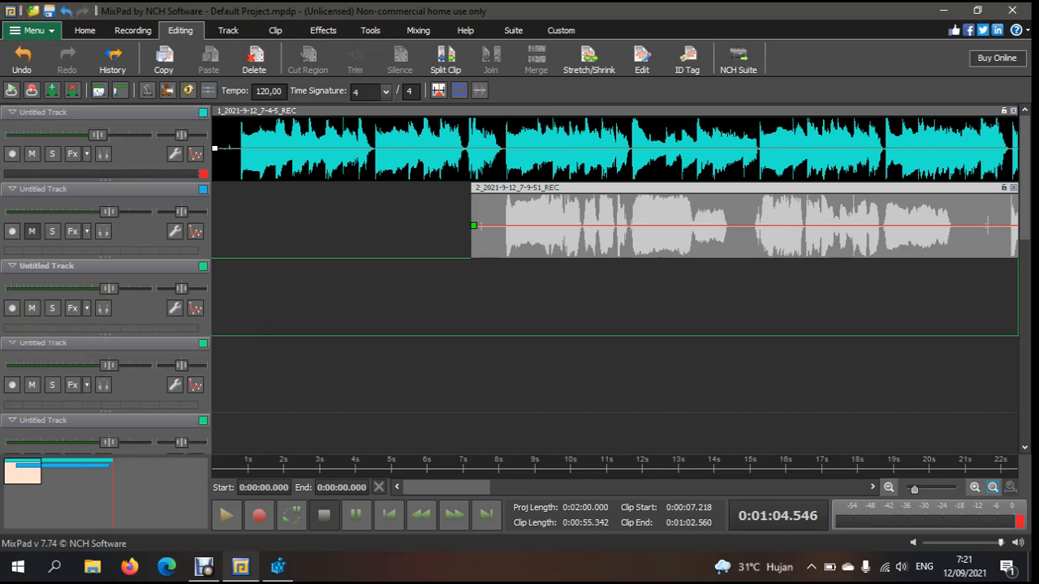
pyautogui.click(32, 154)
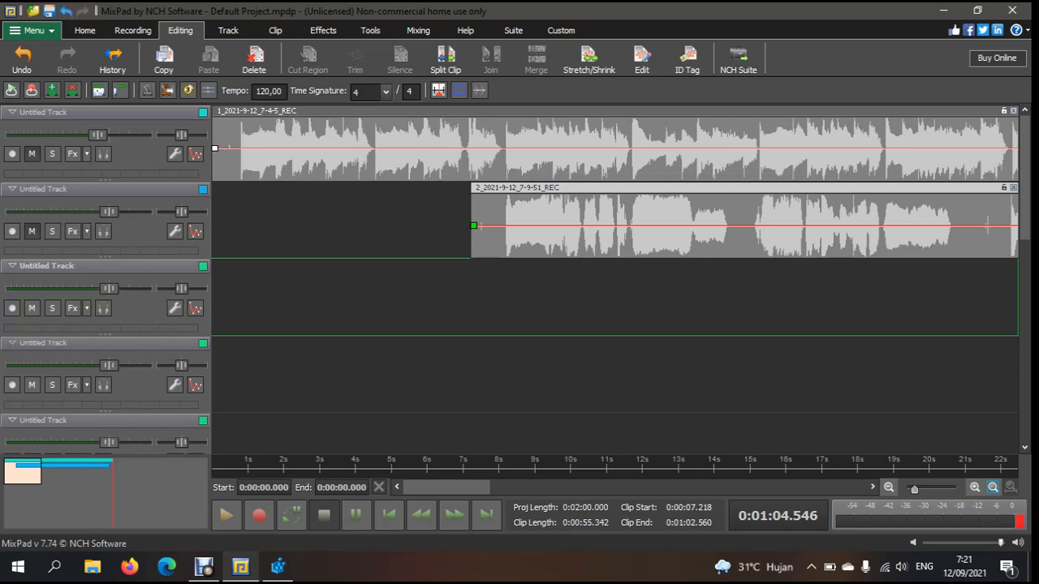
# Open the DATA (D:) drive in File Explorer and play ibu petiwi.mp3 in Winamp
pyautogui.click(92, 567)
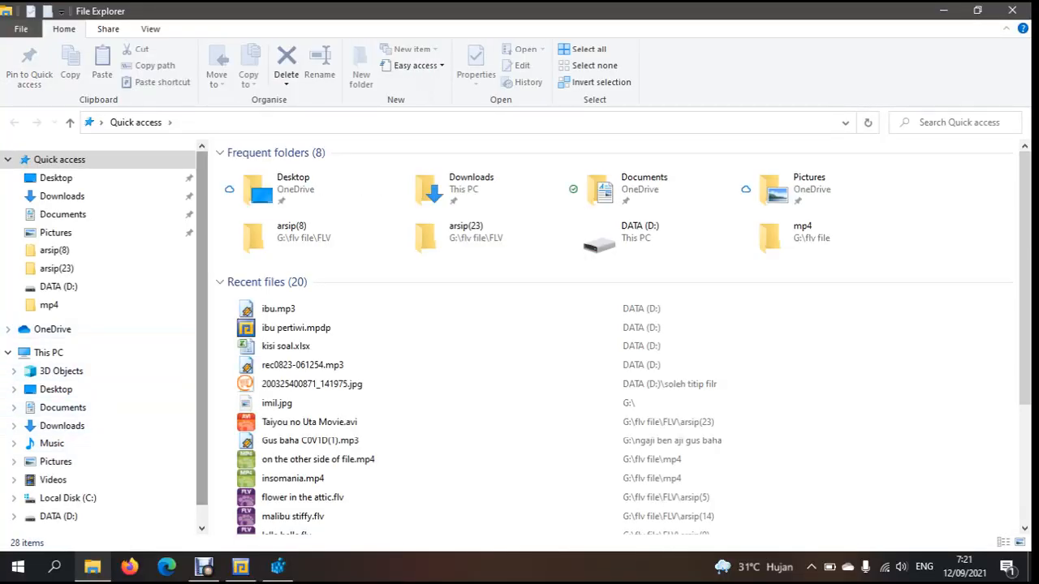
pyautogui.scroll(-1, 98, 443)
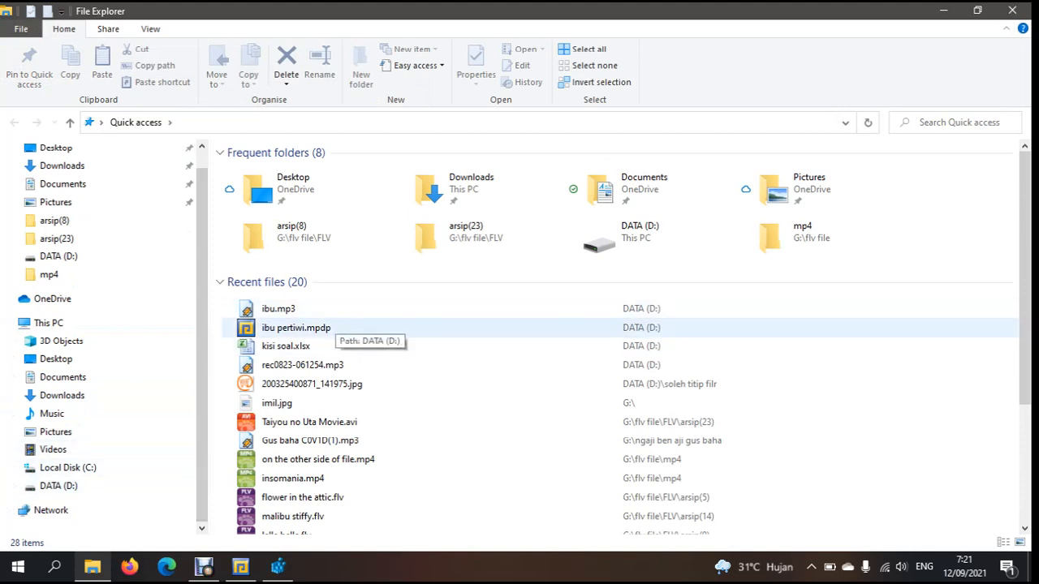
pyautogui.click(58, 485)
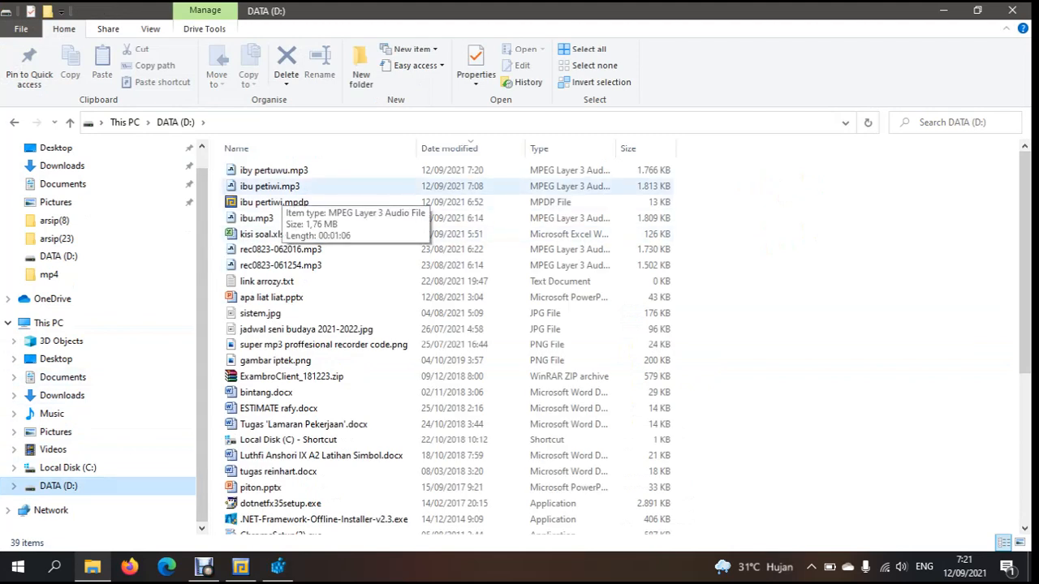
pyautogui.click(272, 187)
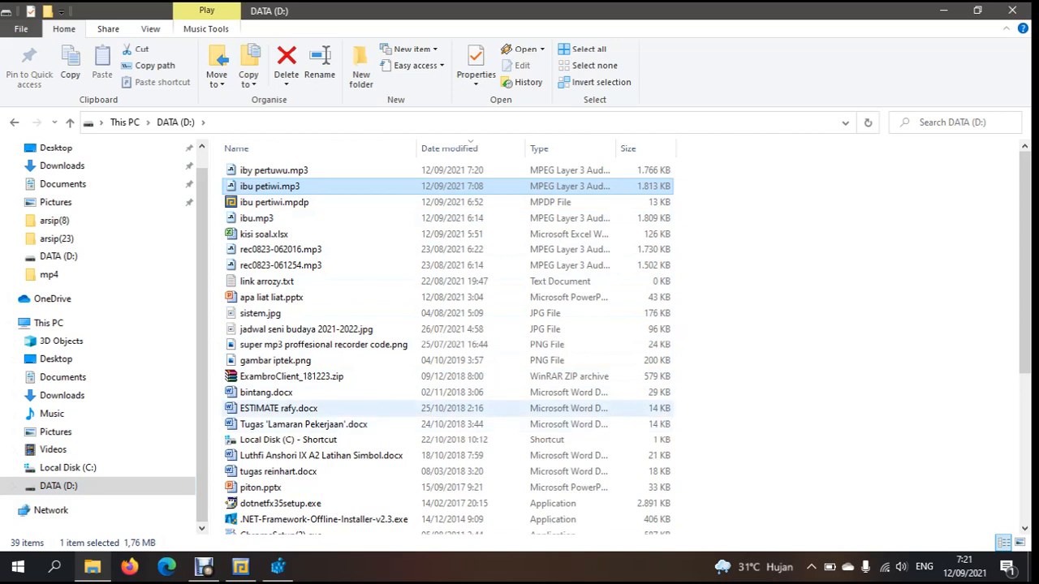
pyautogui.moveTo(277, 566)
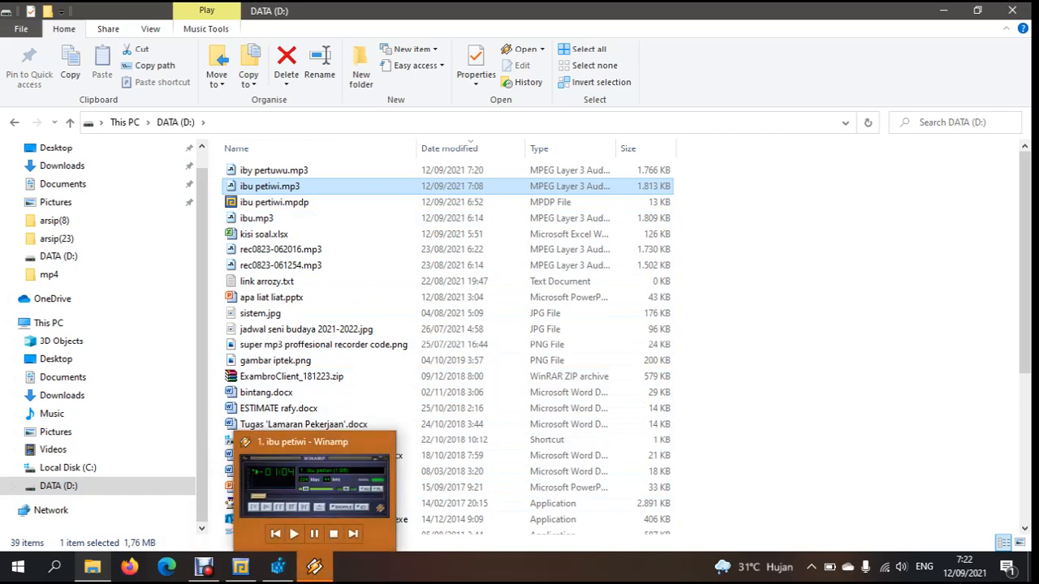
pyautogui.click(314, 567)
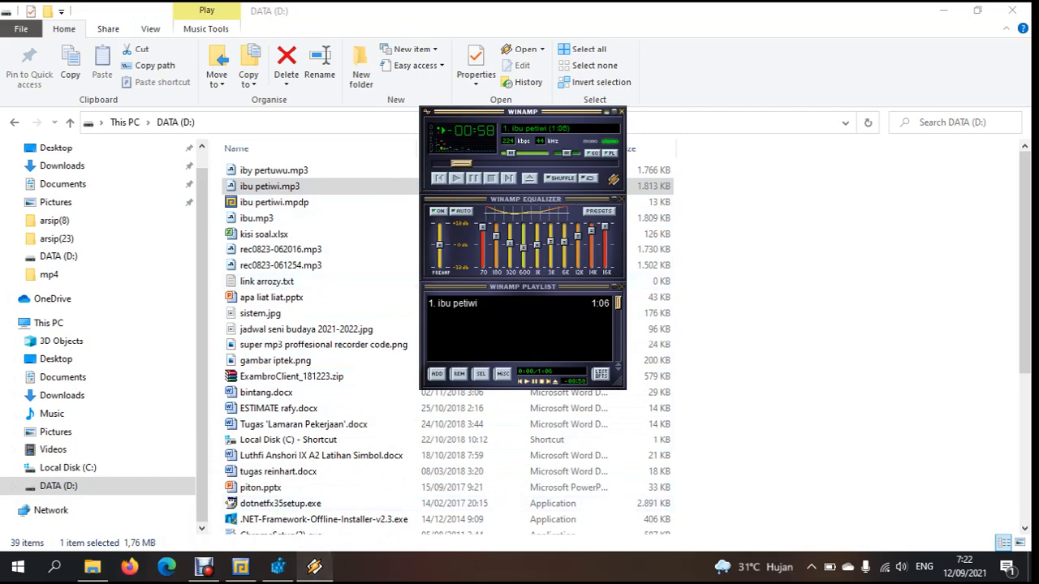
# Move the Winamp window aside and sort the DATA (D:) files by date modified, newest first
pyautogui.moveTo(519, 112); pyautogui.dragTo(816, 94)
pyautogui.click(467, 148)
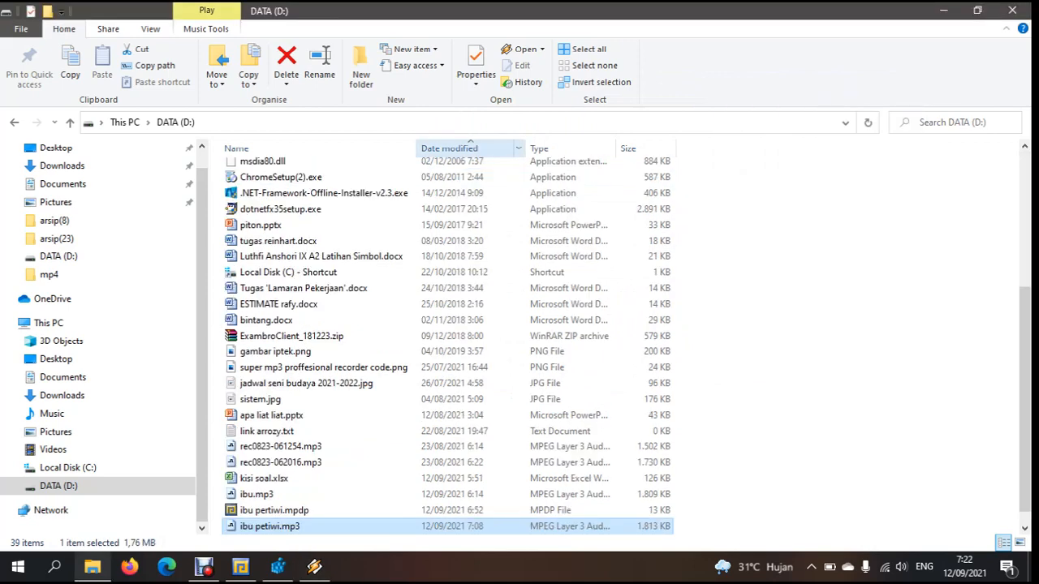
pyautogui.click(466, 149)
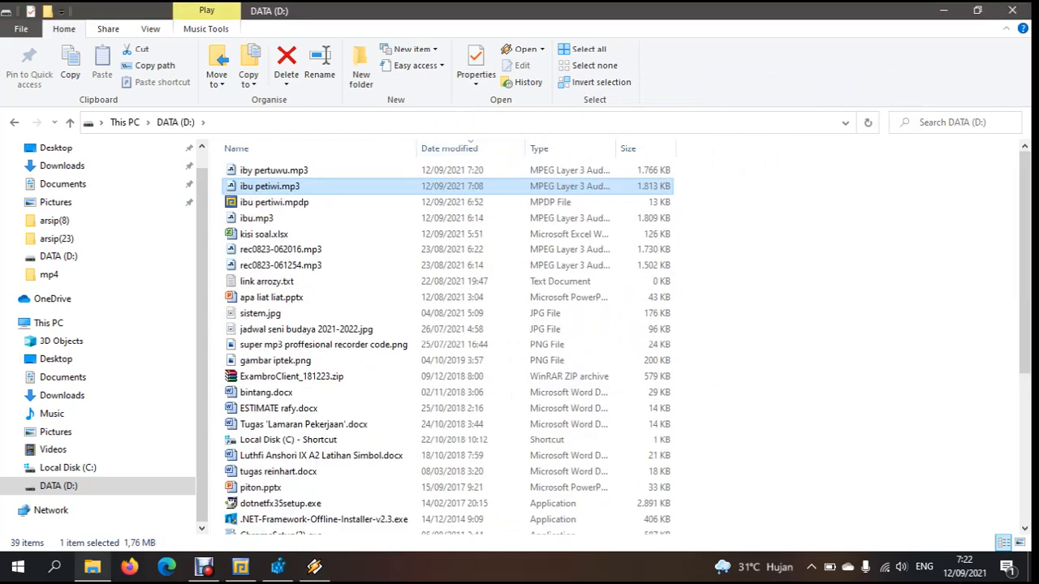
# Switch to MixPad, bring Winamp in front of it and stop the playback of ibu petiwi
pyautogui.click(314, 566)
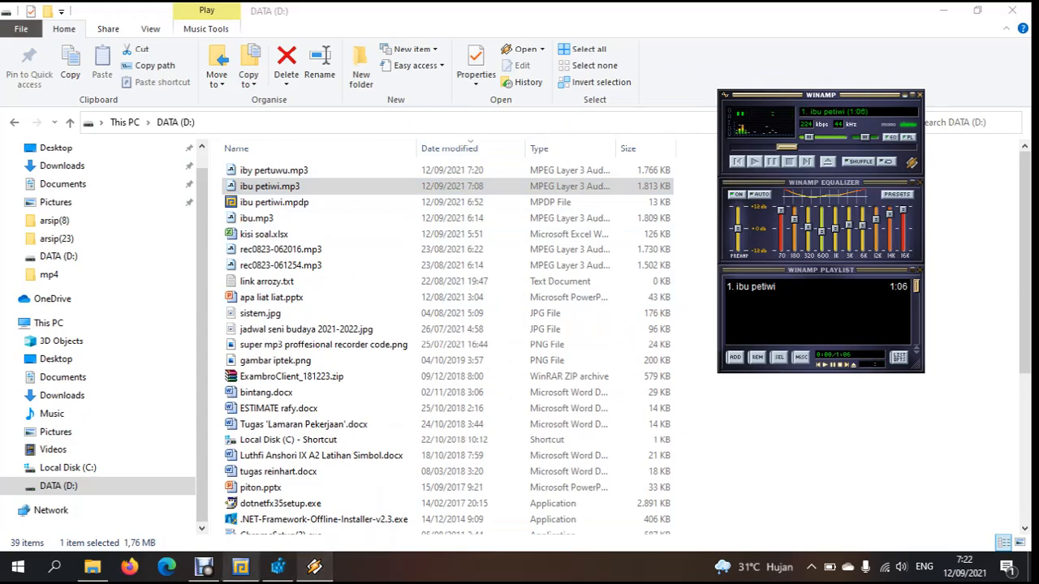
pyautogui.click(240, 566)
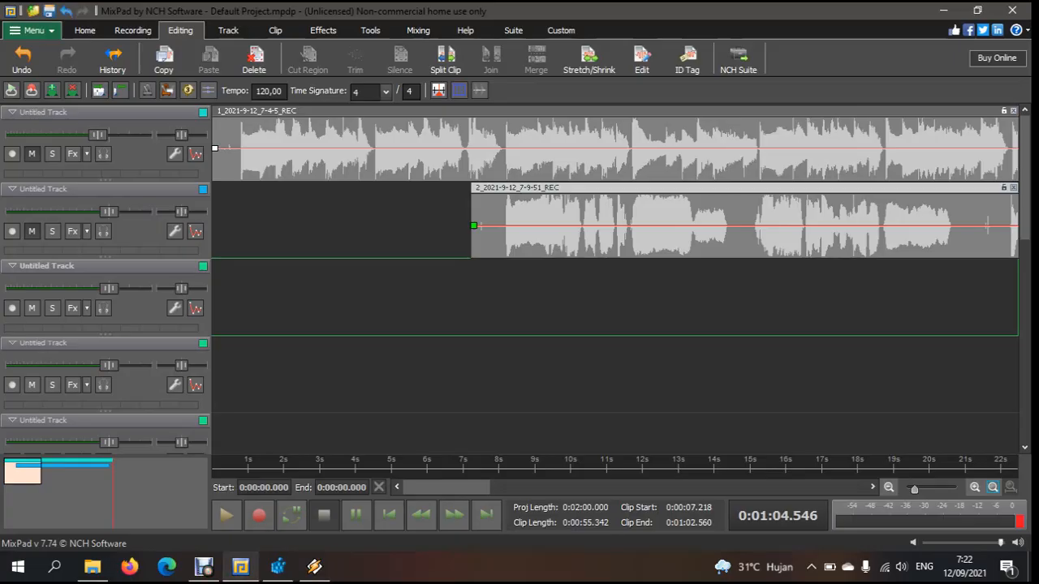
pyautogui.click(314, 566)
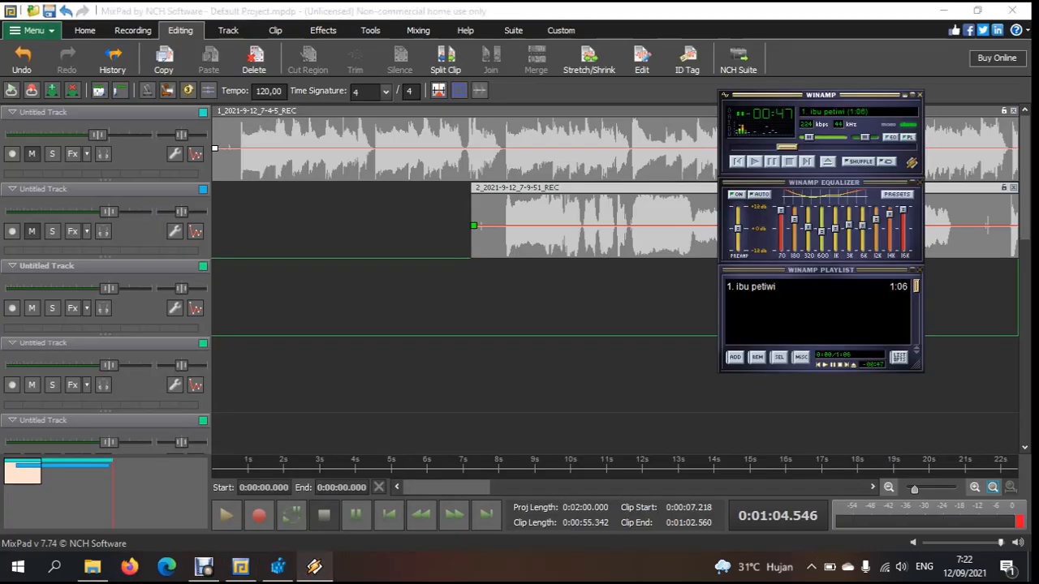
pyautogui.click(789, 161)
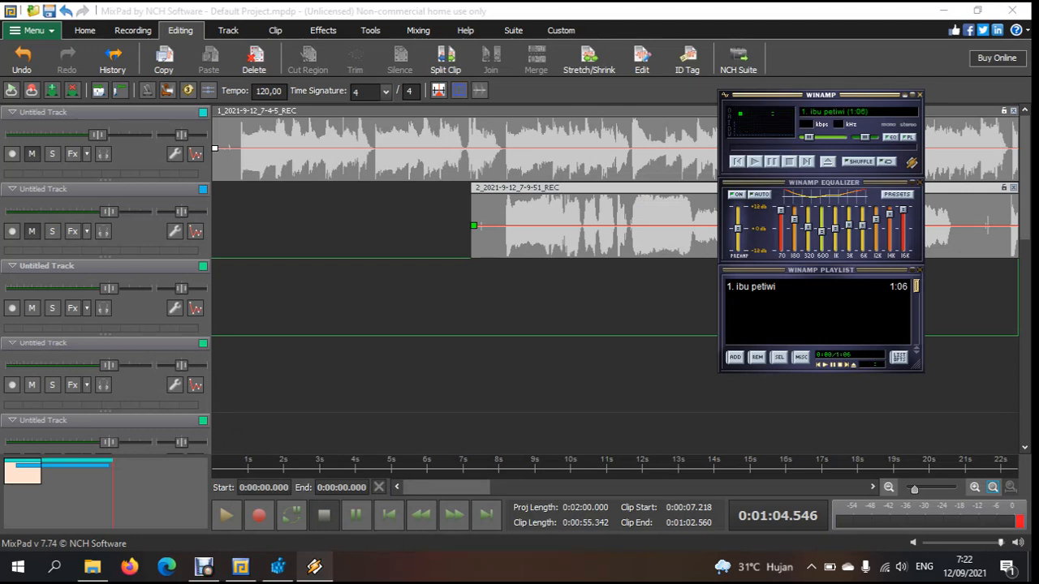
# Arm the third track, record a clip of about 5 seconds on it and delete that clip
pyautogui.click(11, 307)
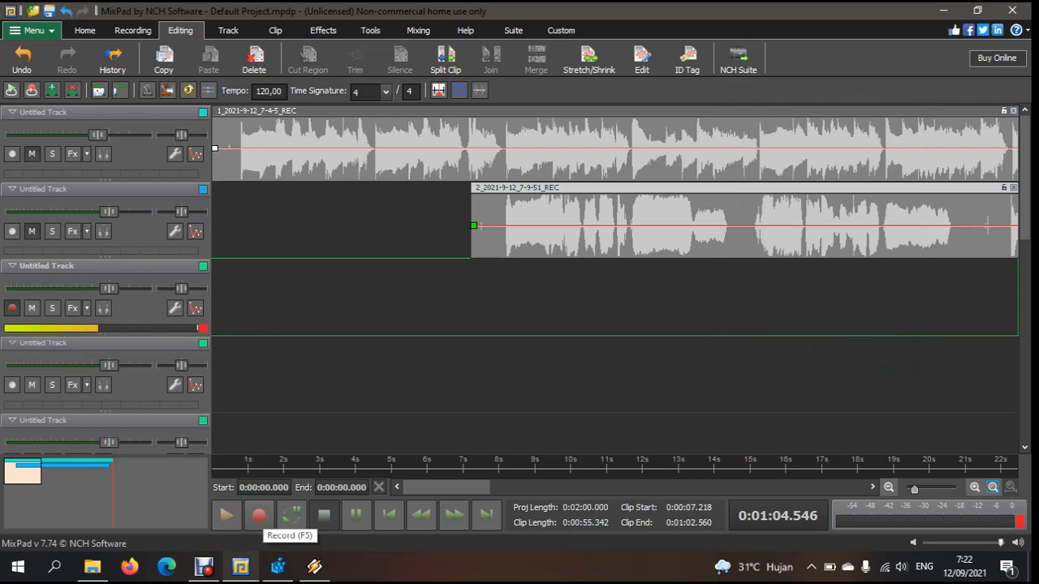
pyautogui.click(259, 515)
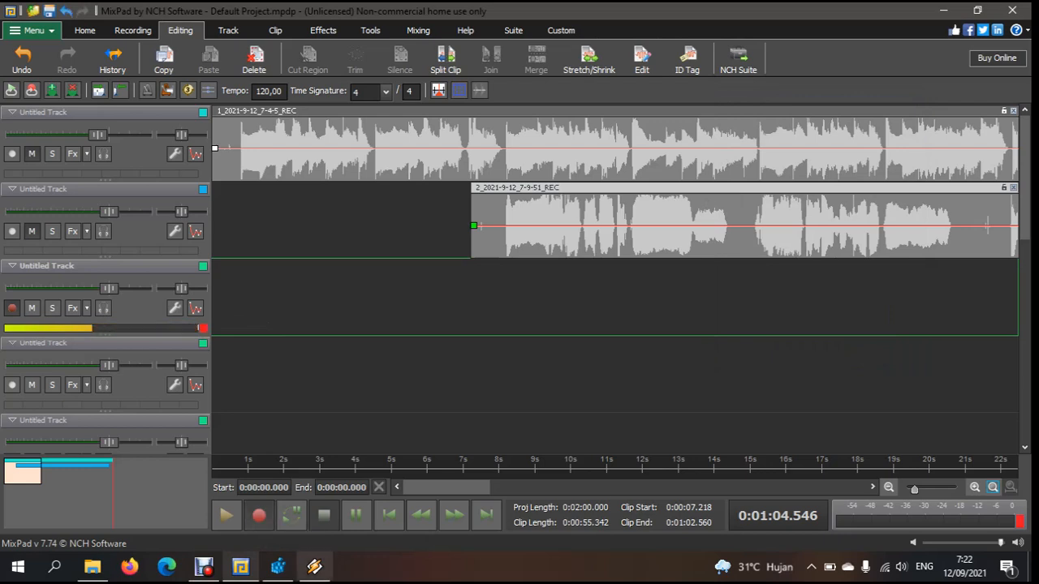
pyautogui.moveTo(314, 566)
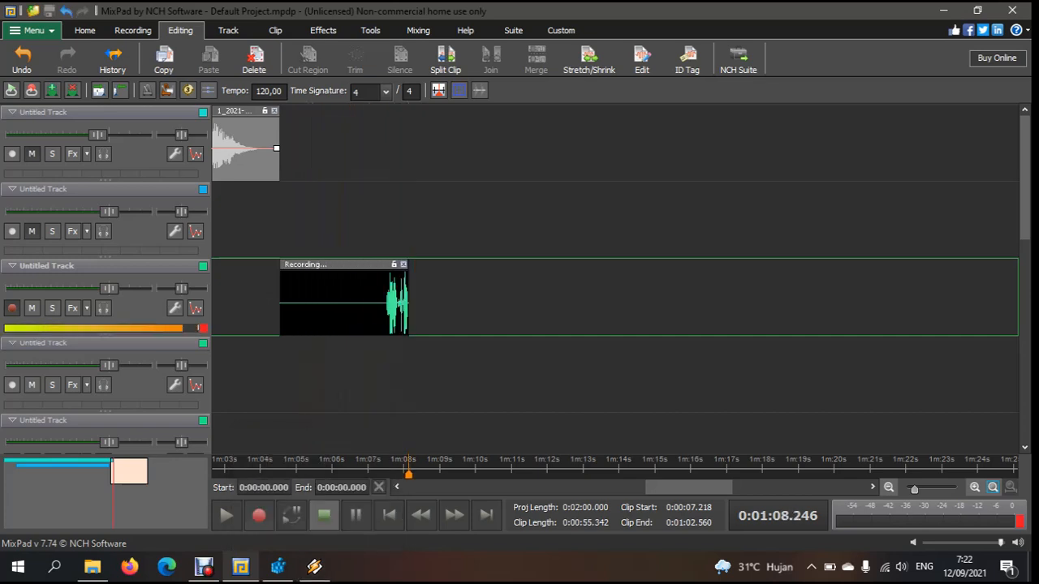
pyautogui.click(324, 516)
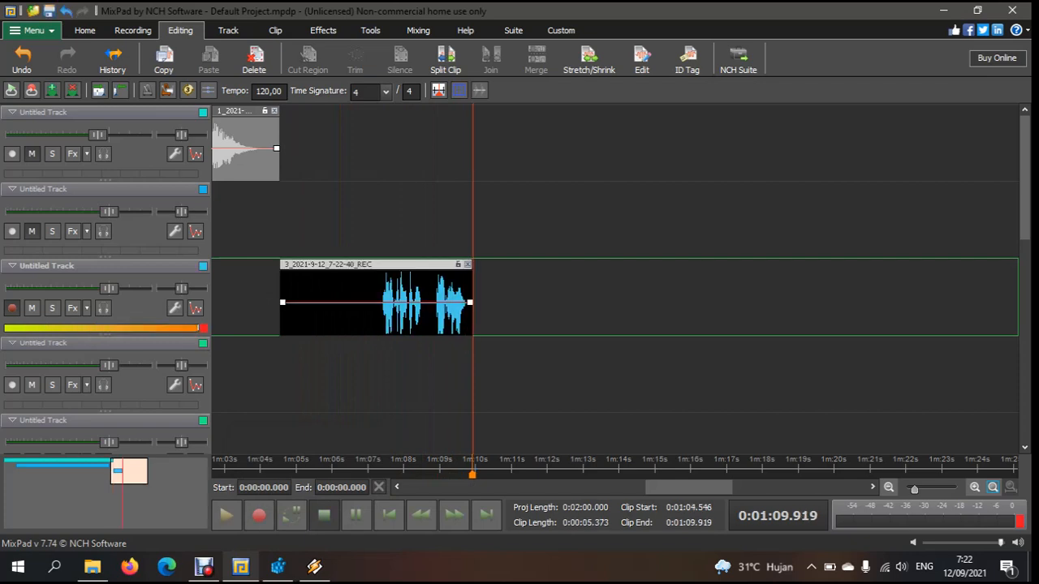
pyautogui.press('Delete')
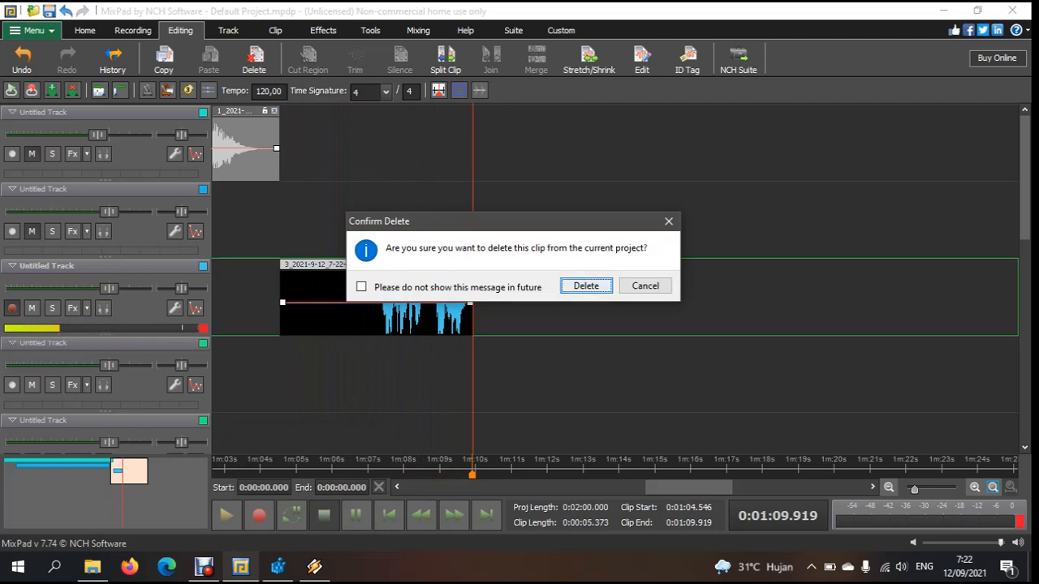
pyautogui.press('Return')
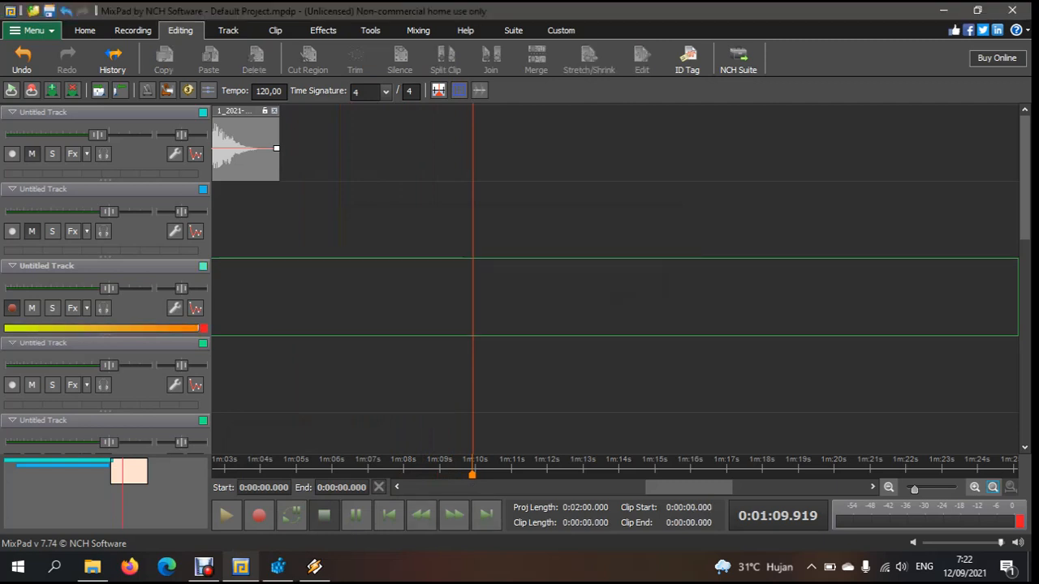
# Start recording on the third track from the beginning of the project and play ibu petiwi in Winamp
pyautogui.click(389, 515)
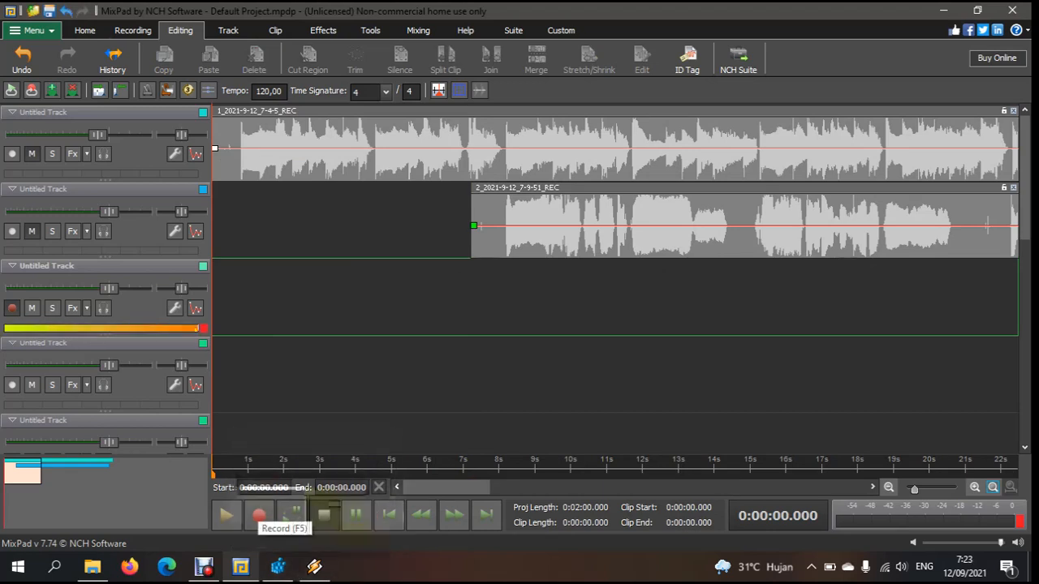
pyautogui.click(259, 514)
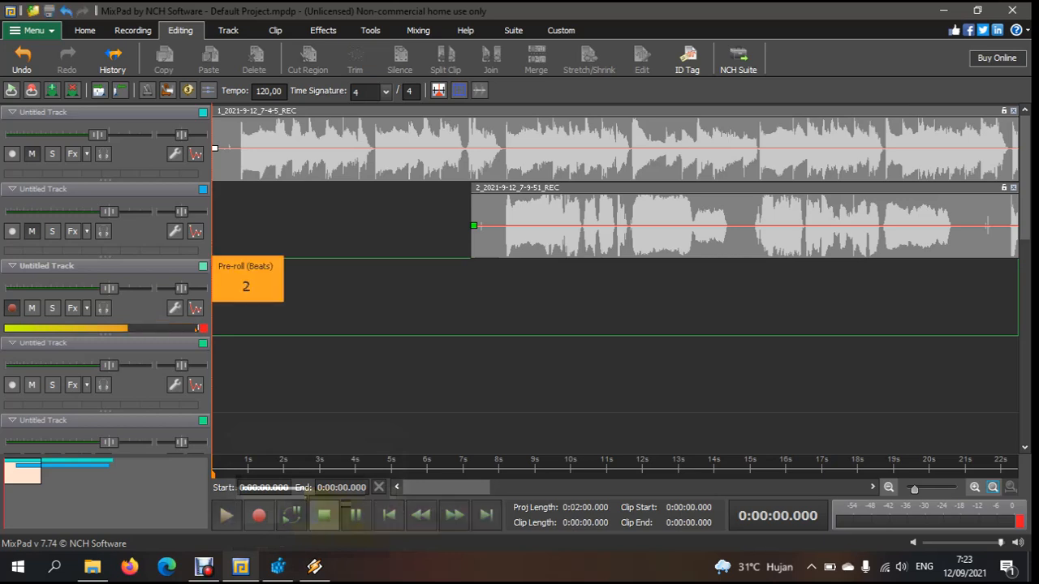
pyautogui.click(315, 566)
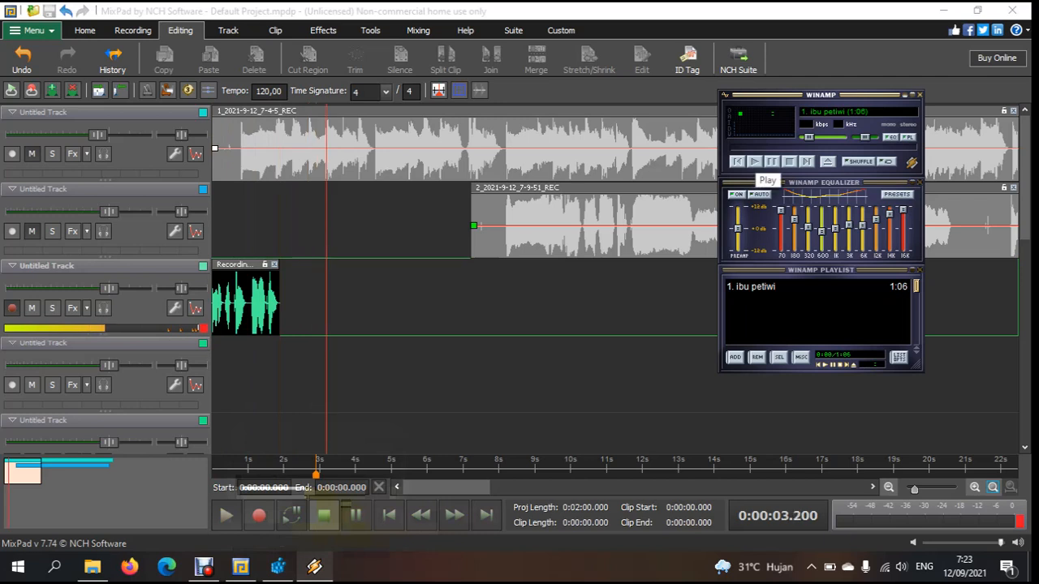
pyautogui.click(754, 162)
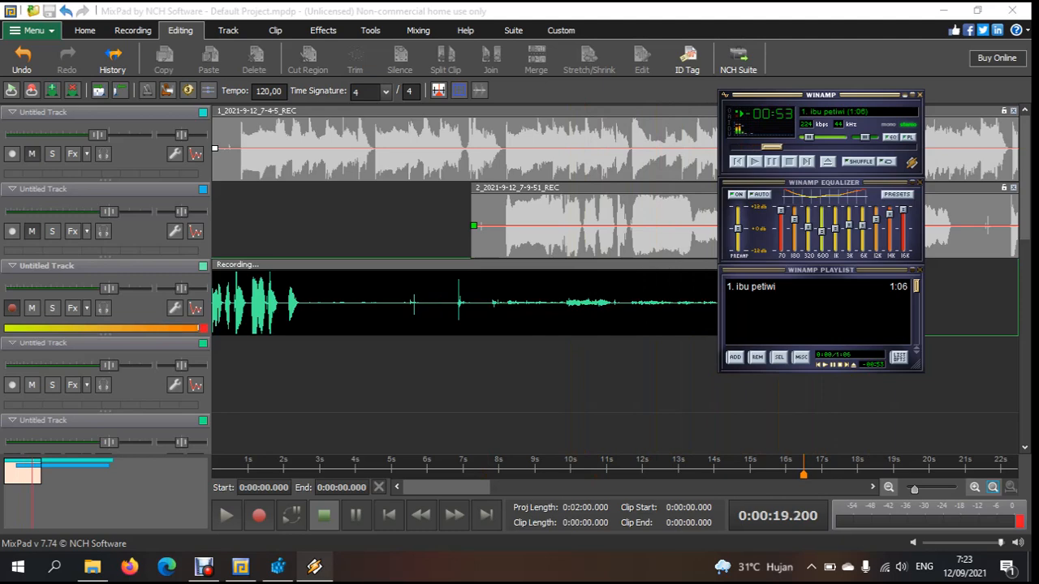
# Move Winamp aside until the song ends, then close it and stop the third track's recording at about 1 min 17 s
pyautogui.moveTo(820, 95); pyautogui.dragTo(247, 218)
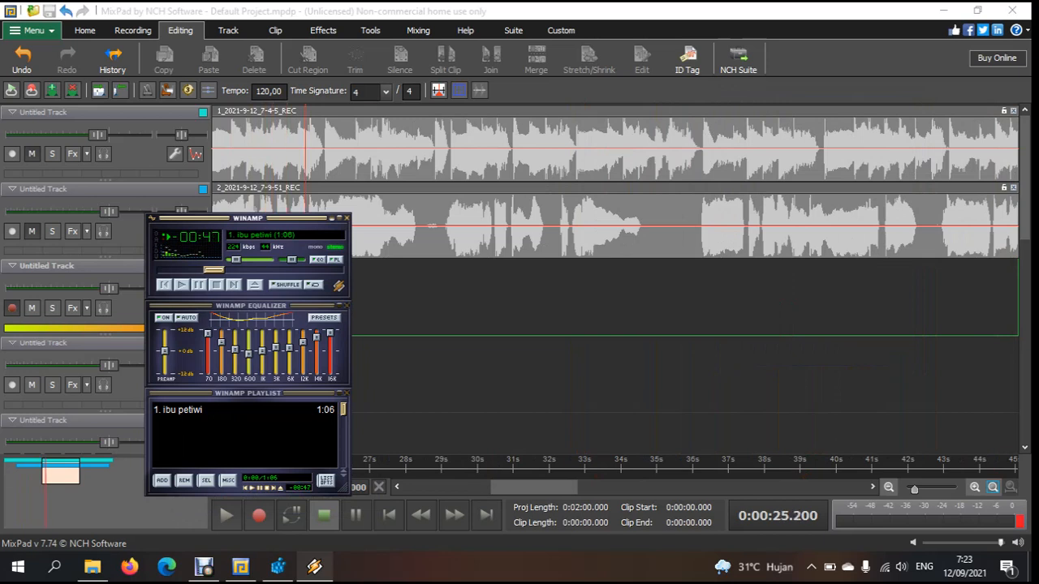
pyautogui.moveTo(247, 218); pyautogui.dragTo(448, 358)
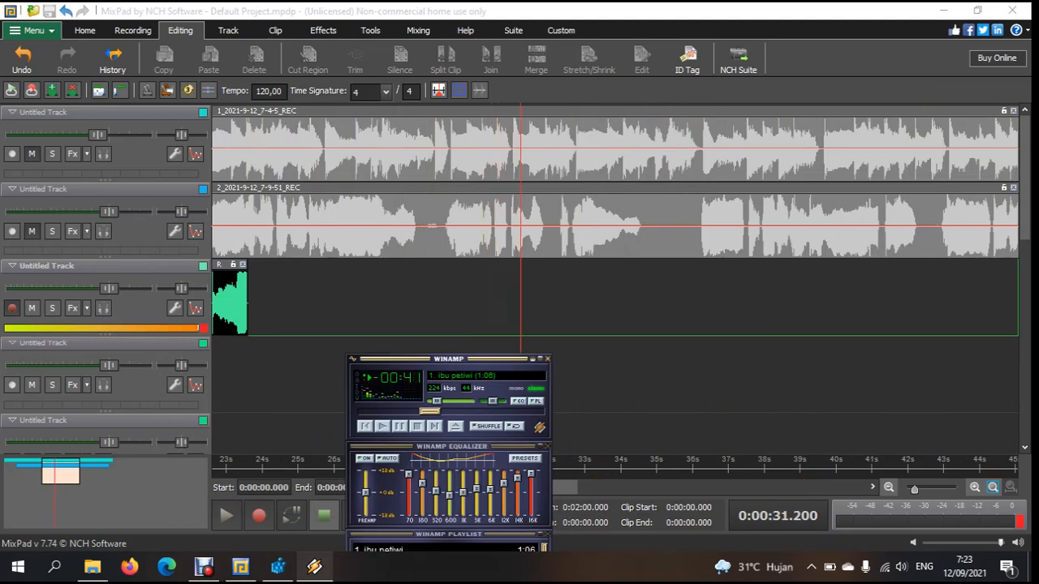
pyautogui.moveTo(448, 358); pyautogui.dragTo(487, 203)
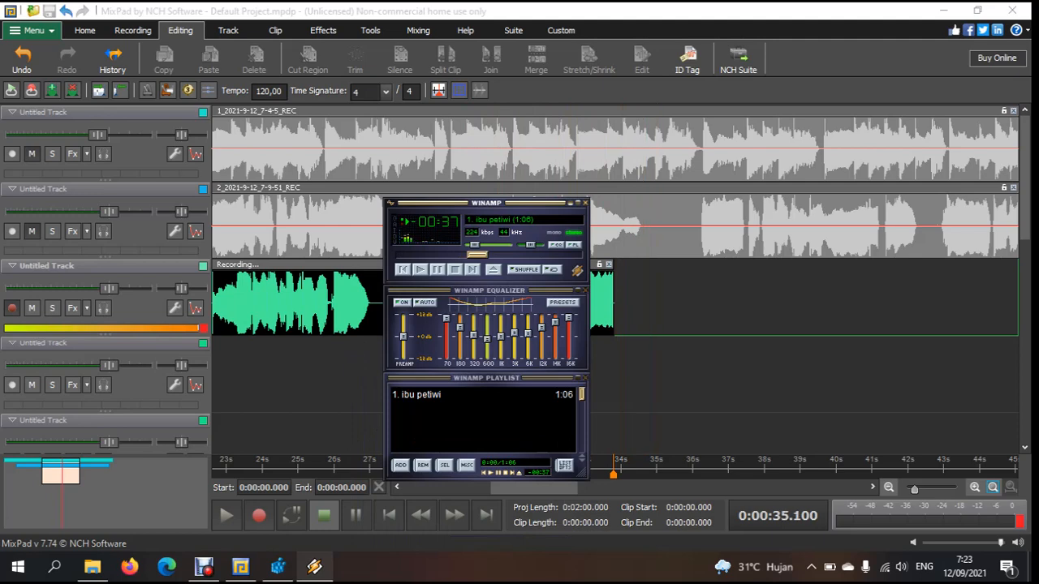
pyautogui.moveTo(487, 203); pyautogui.dragTo(200, 113)
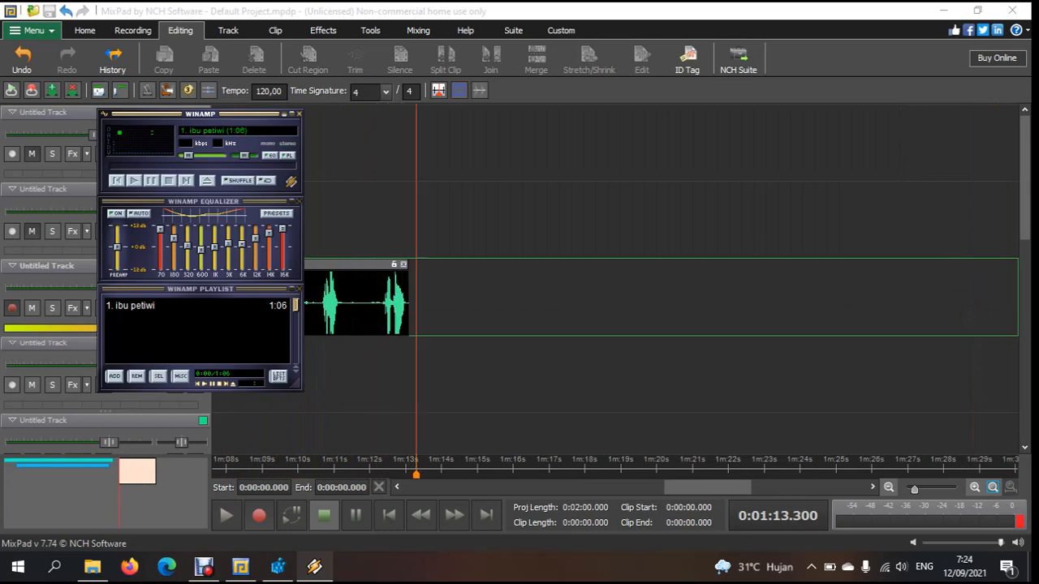
pyautogui.click(297, 113)
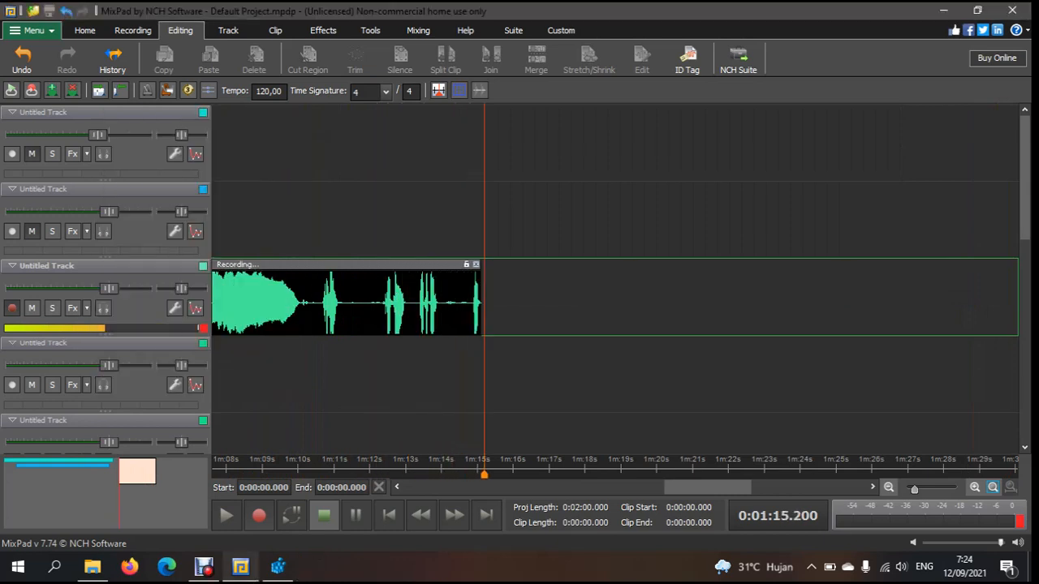
pyautogui.click(324, 515)
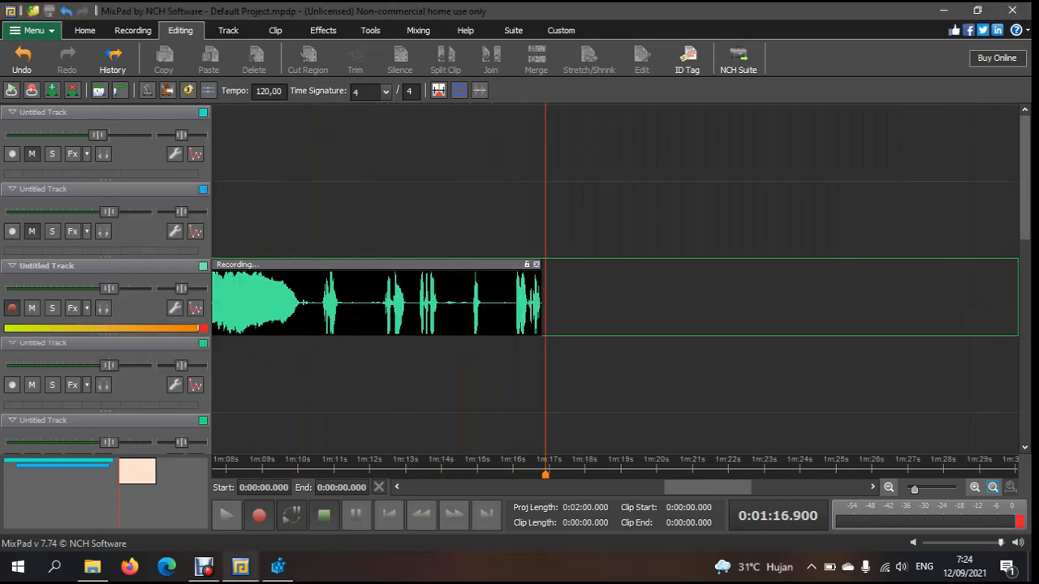
# Split the third track's clip at about 1:10.3, just after the singing ends, and delete the trailing part
pyautogui.click(304, 303)
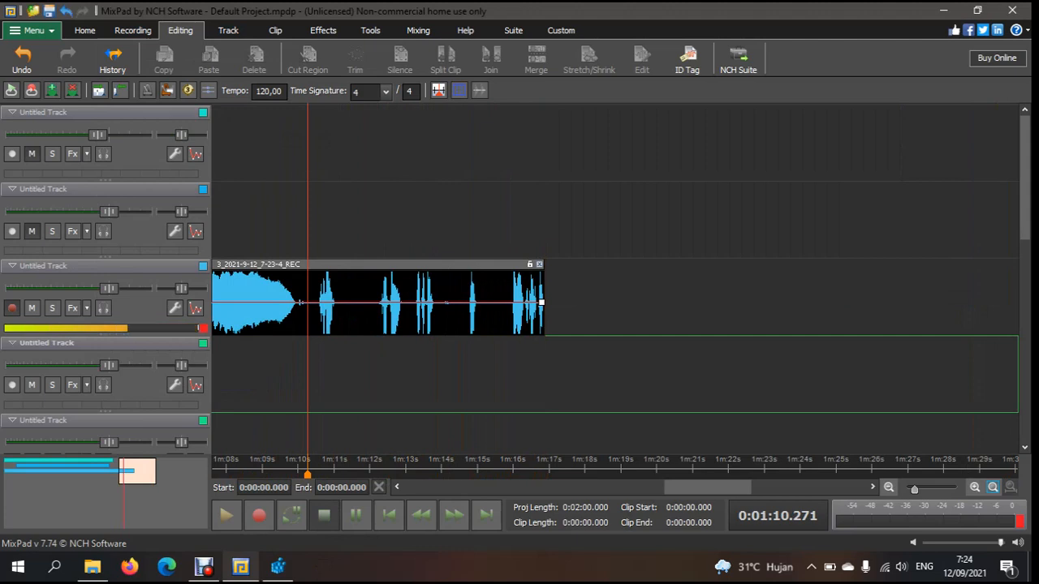
pyautogui.click(377, 264)
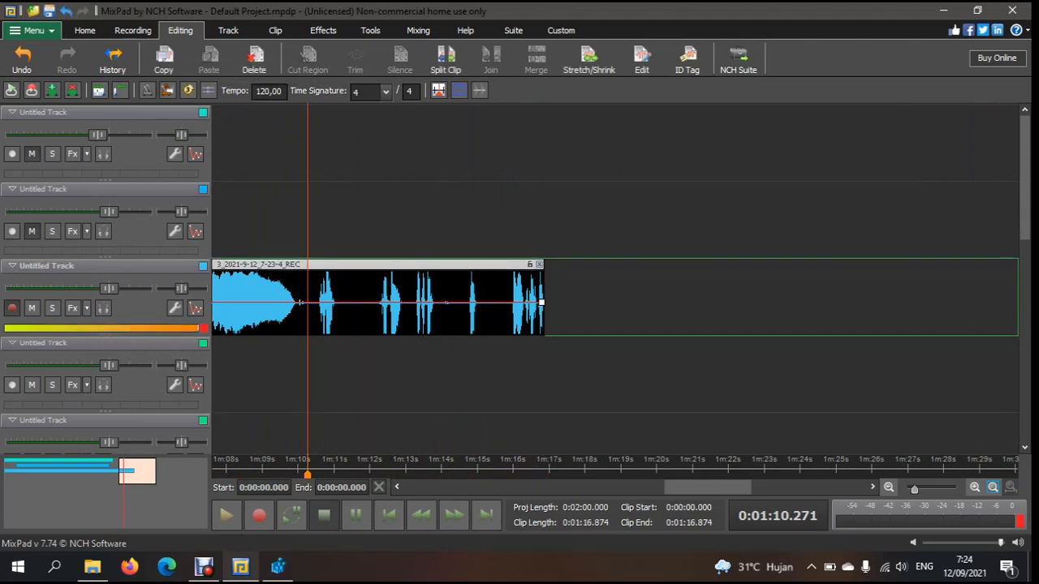
pyautogui.click(445, 57)
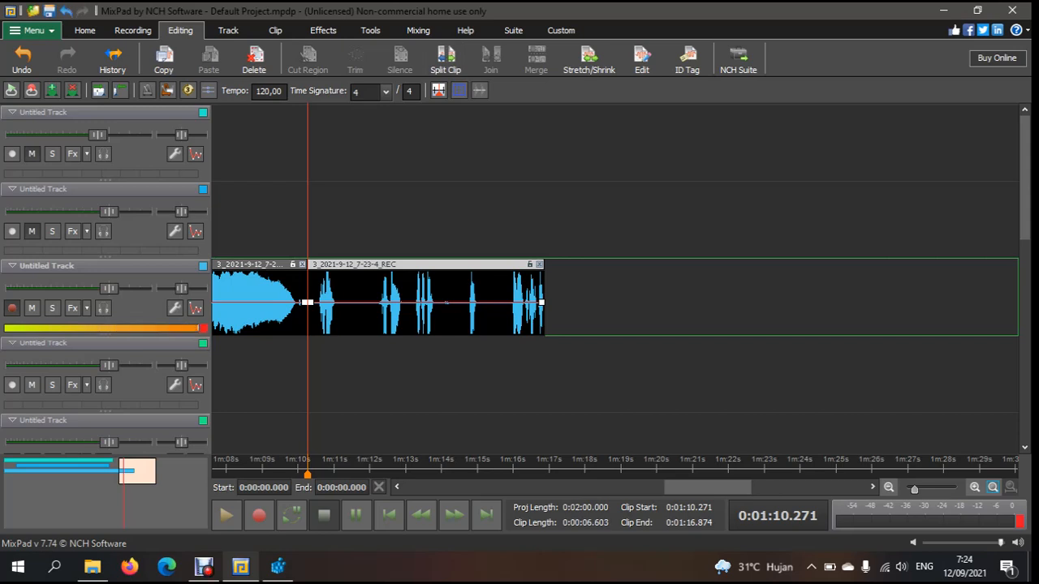
pyautogui.press('Delete')
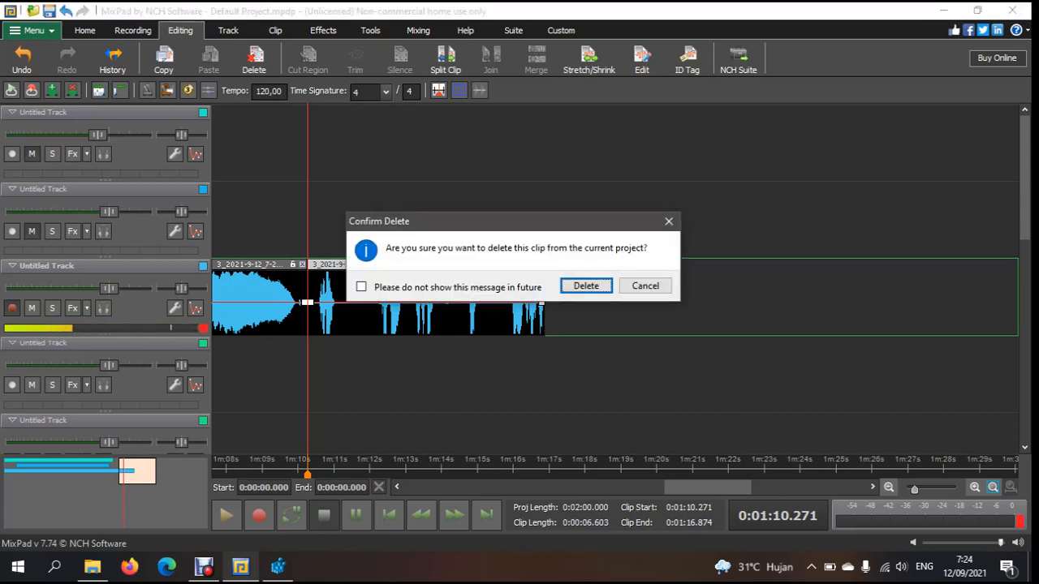
pyautogui.press('Return')
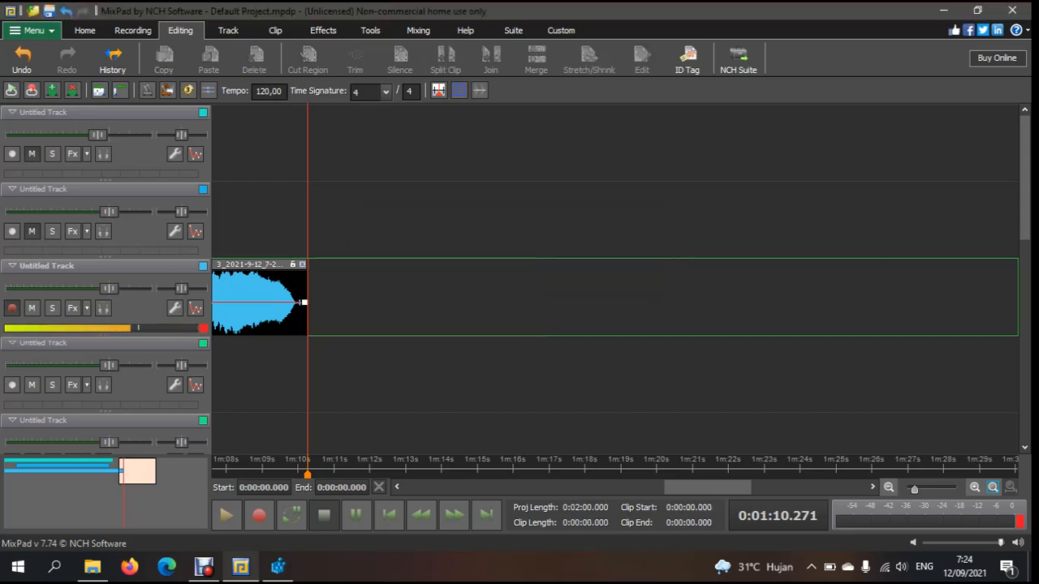
# Split the third track's clip at about 15.2 s, just before the first vocal, and delete the leading part
pyautogui.moveTo(707, 486); pyautogui.dragTo(445, 487)
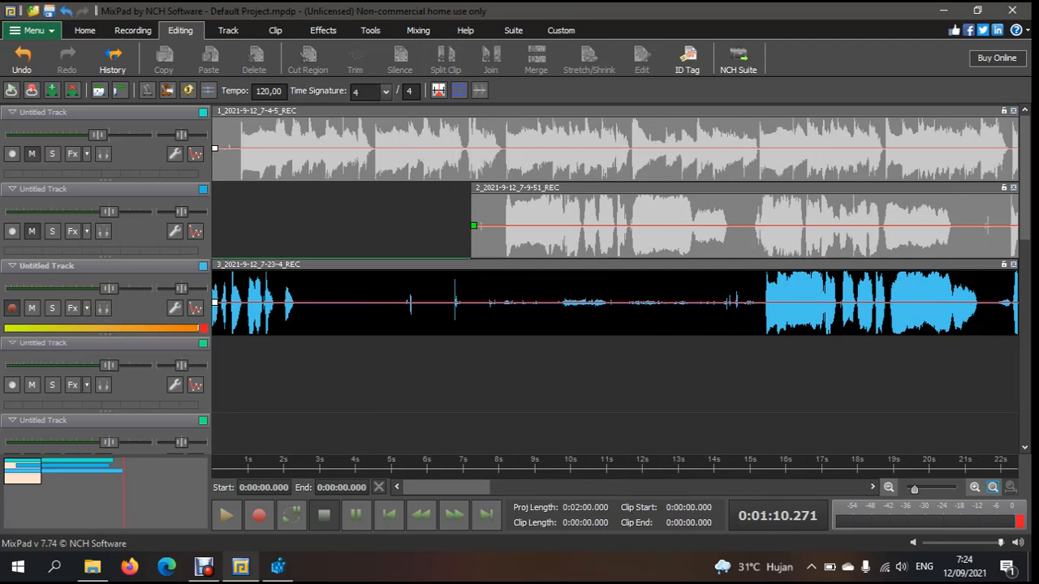
pyautogui.click(757, 373)
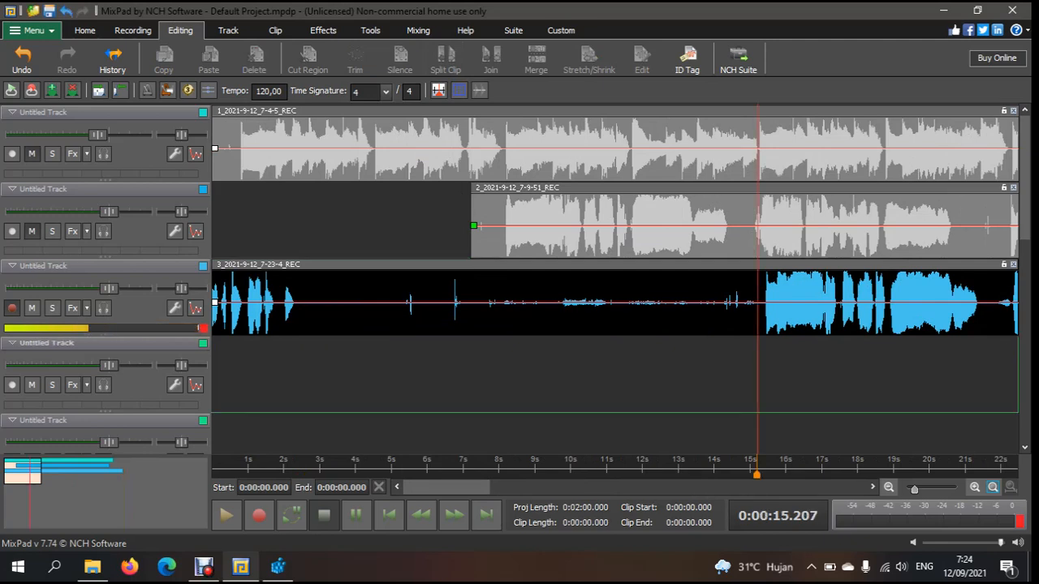
pyautogui.click(698, 265)
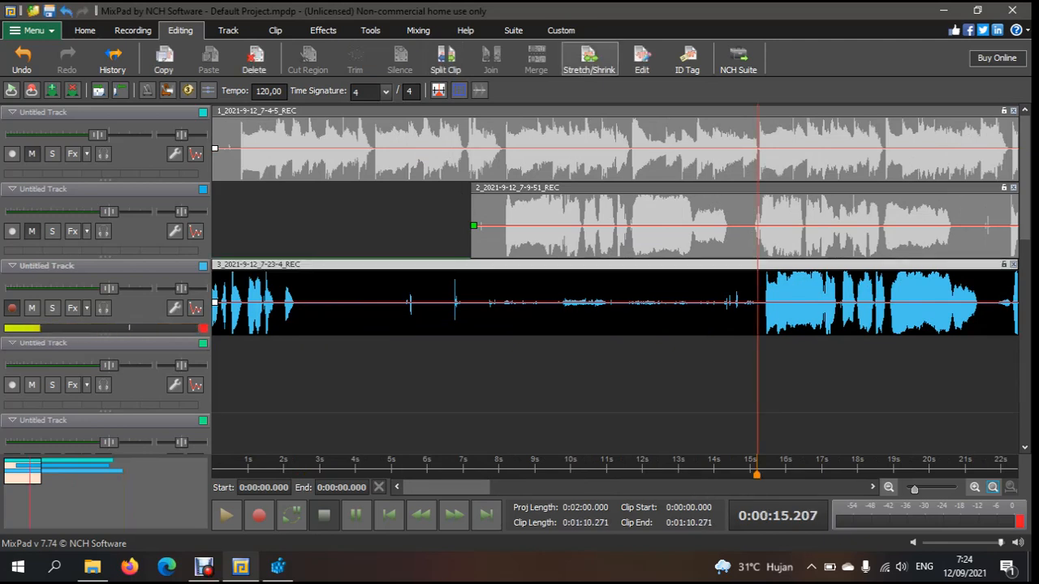
pyautogui.click(446, 57)
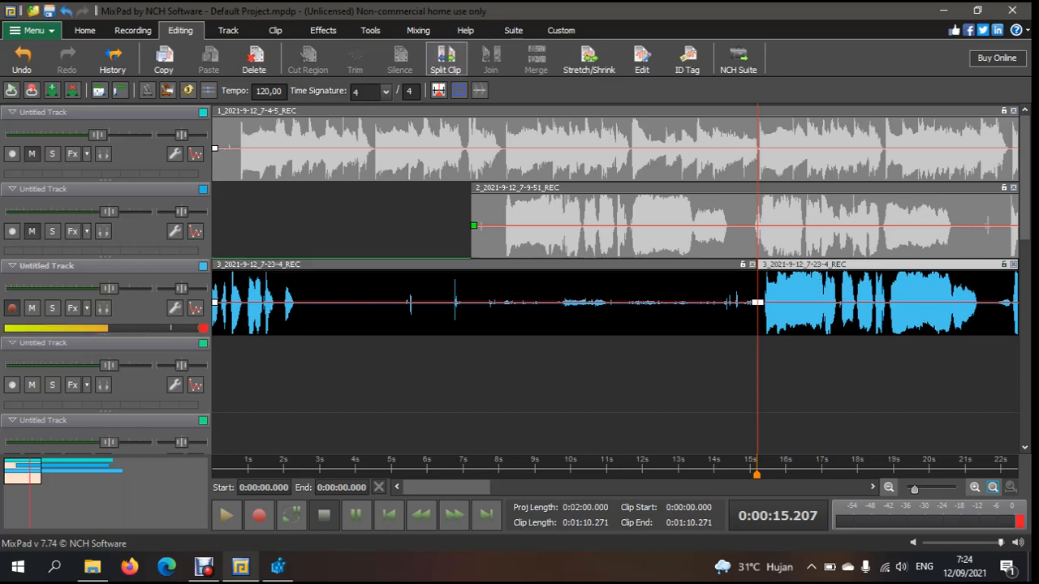
pyautogui.click(519, 264)
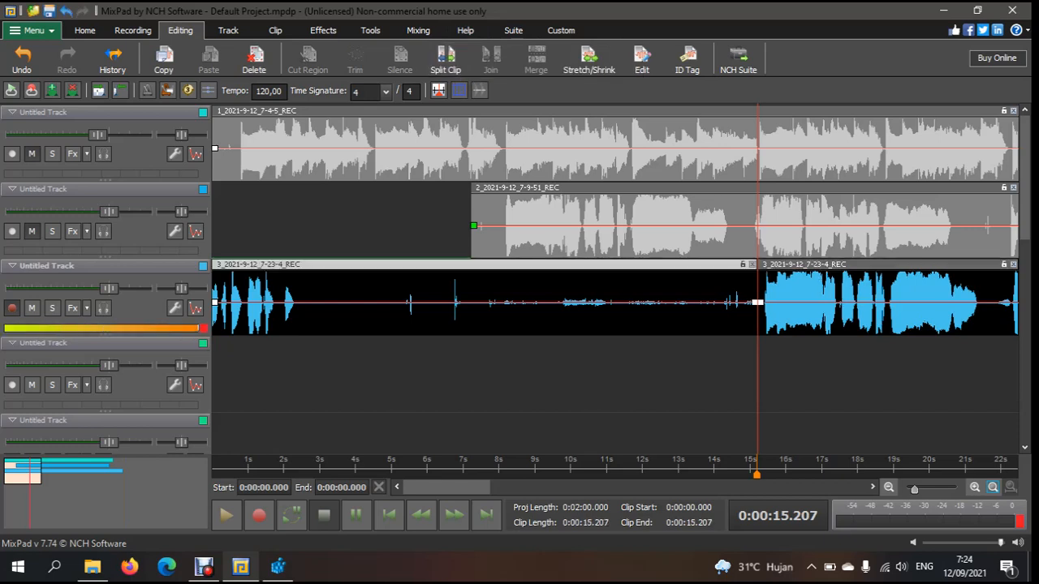
pyautogui.press('Delete')
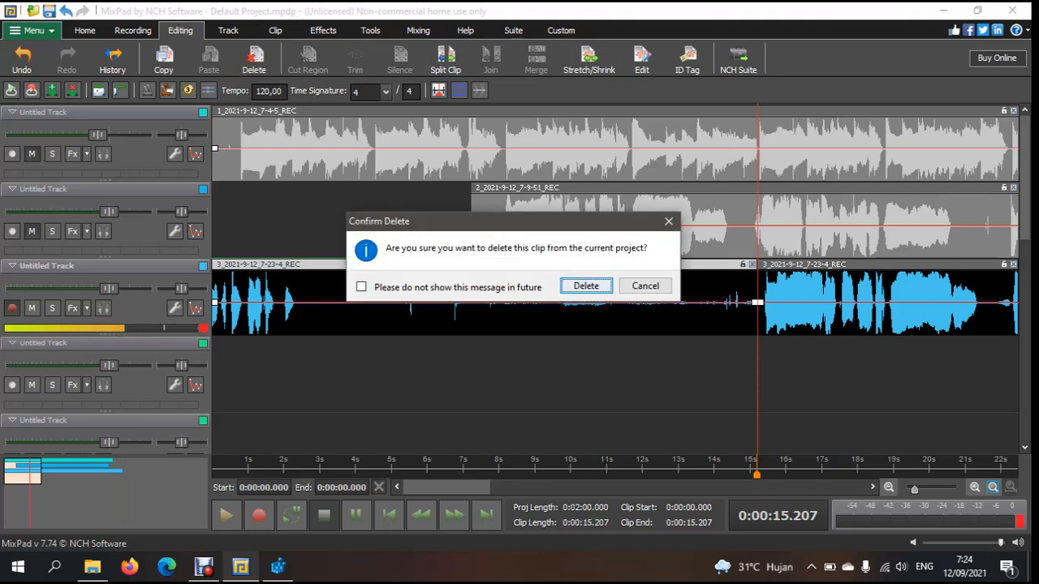
pyautogui.press('Return')
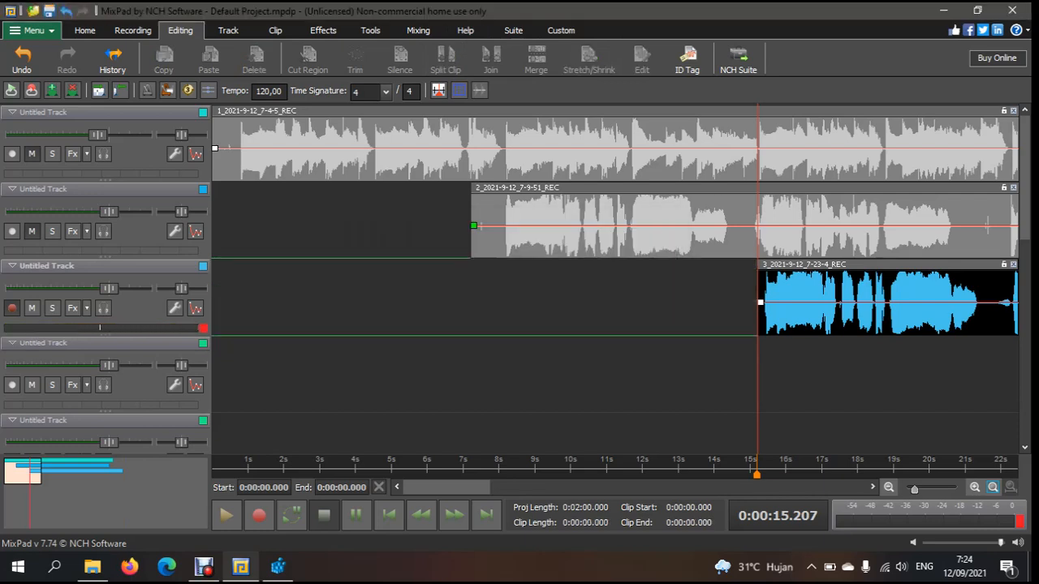
# Move the third track's clip to start at about 8 s, aligned with the second track's vocal, and unmute the first two tracks
pyautogui.moveTo(844, 264); pyautogui.dragTo(586, 264)
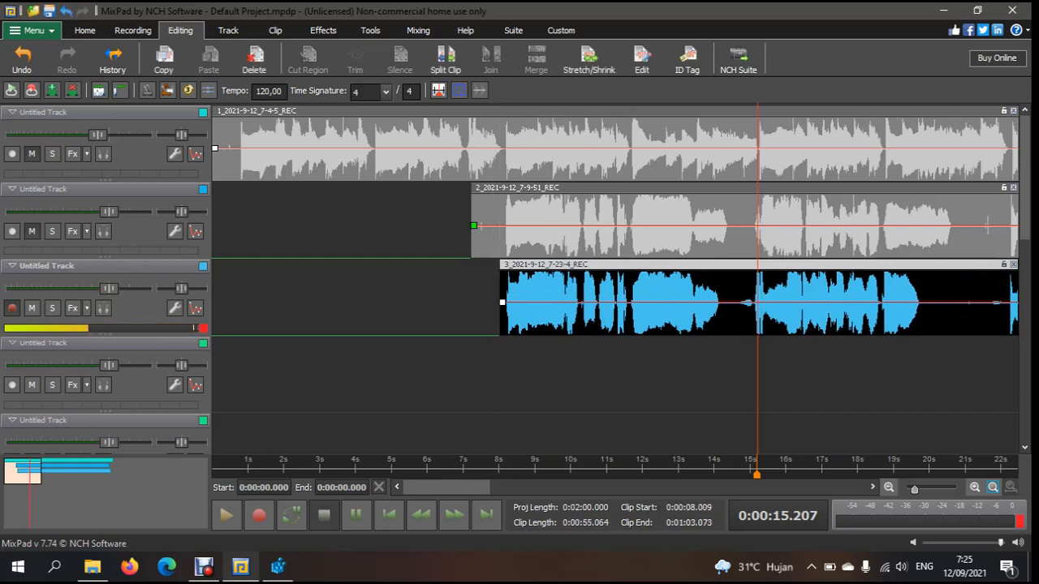
pyautogui.keyDown('ctrl'); pyautogui.click(617, 219); pyautogui.keyUp('ctrl')
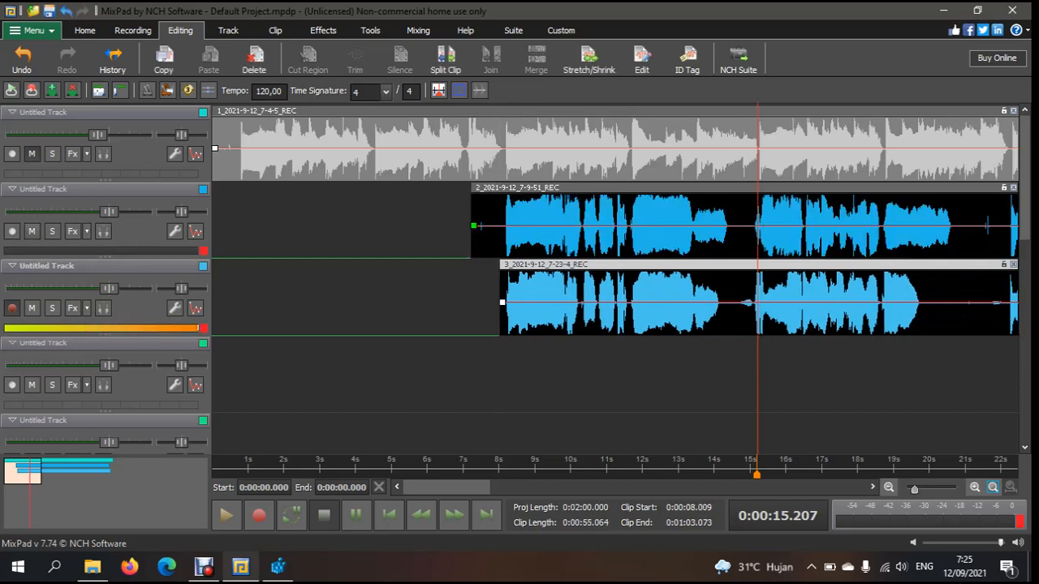
pyautogui.click(32, 154)
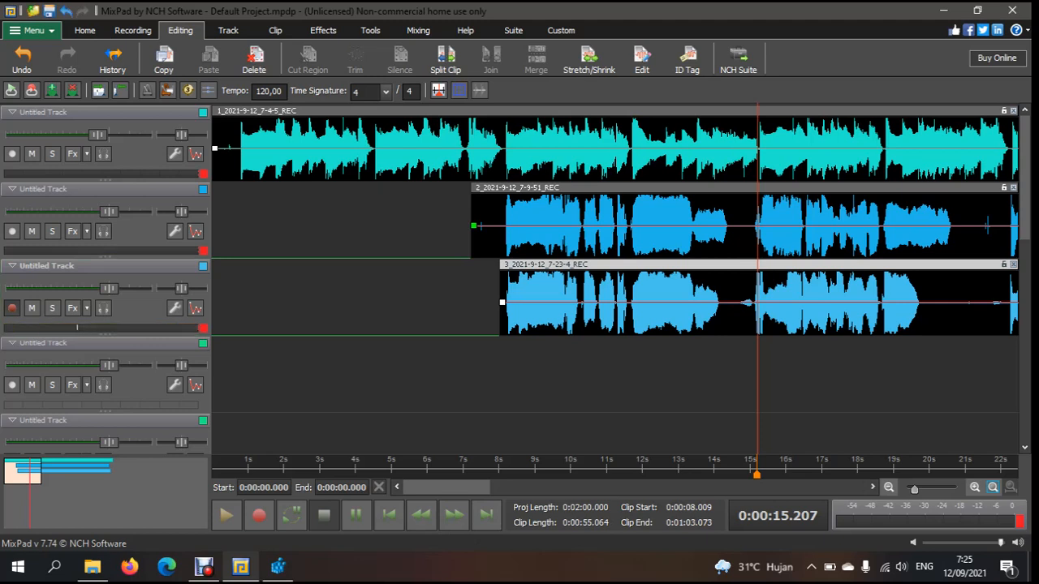
# Play the three-track mix from the beginning and stop it at about 19.6 s
pyautogui.press('Home')
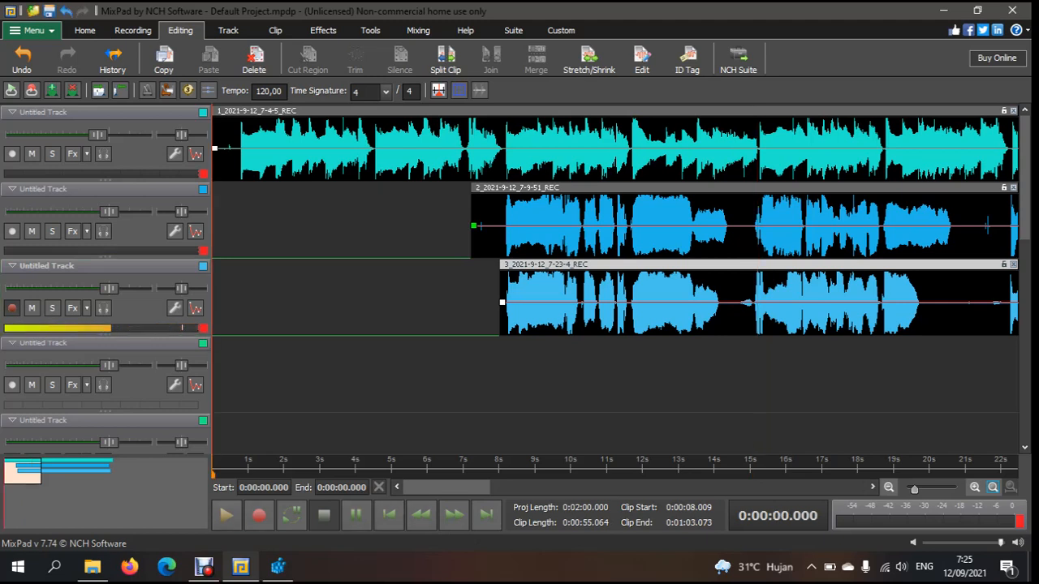
pyautogui.press('space')
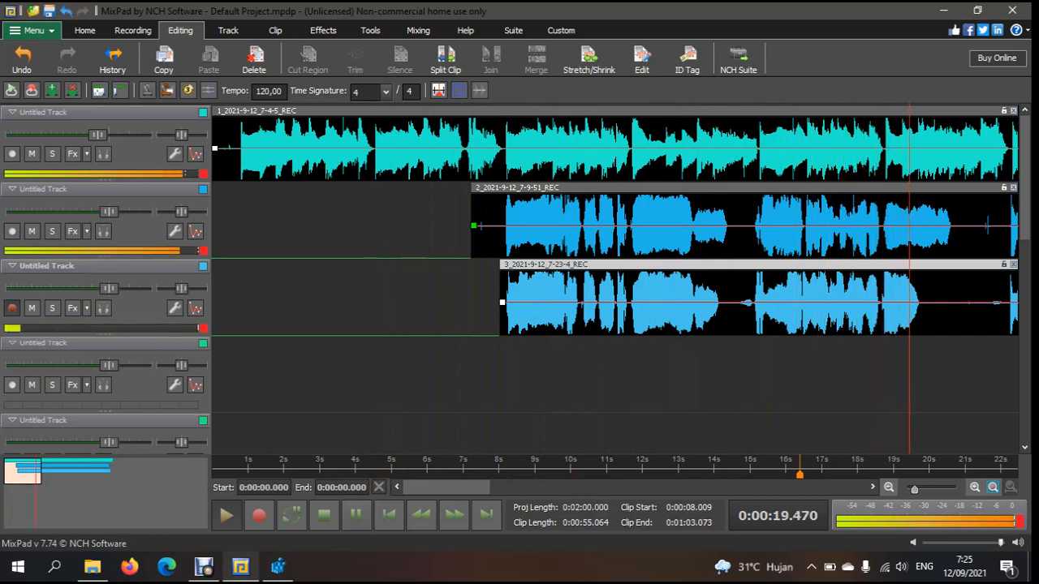
pyautogui.press('space')
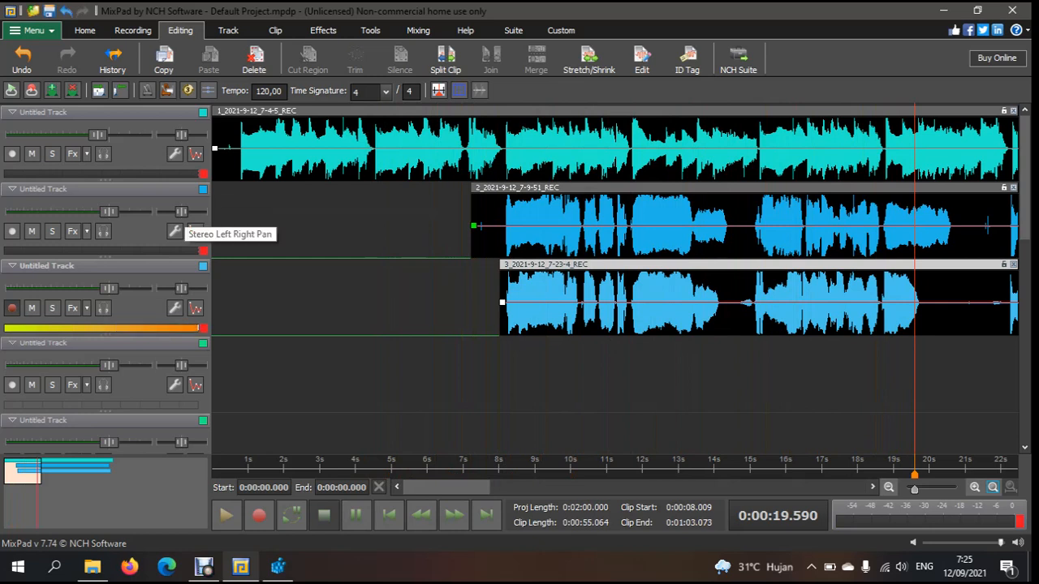
# Pan the second track about 78% left and the third track far to the right
pyautogui.click(181, 212)
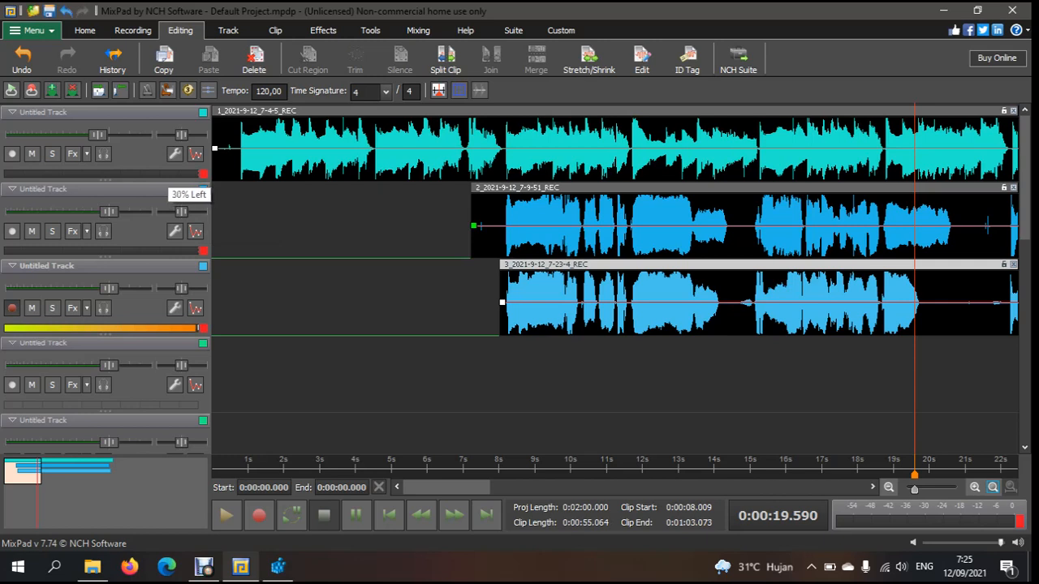
pyautogui.moveTo(182, 212); pyautogui.dragTo(180, 211)
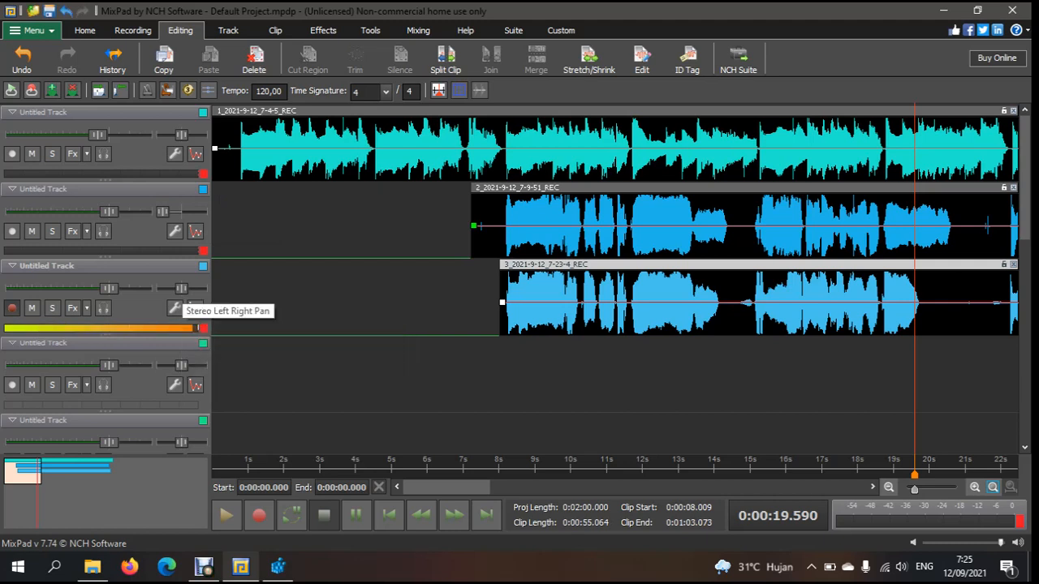
pyautogui.moveTo(181, 289); pyautogui.dragTo(198, 288)
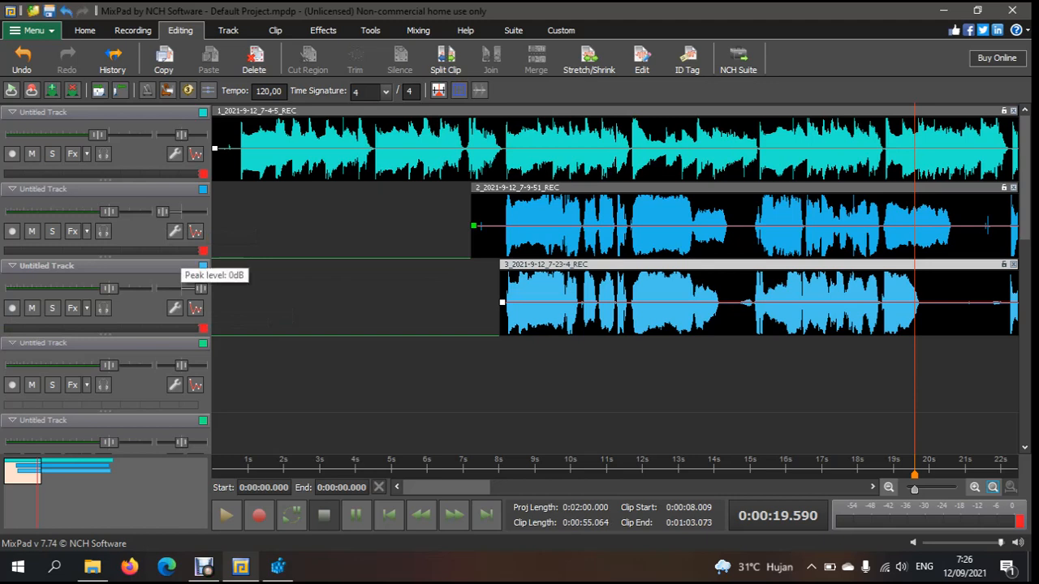
# Play the mix from the beginning and shift the second track's pan closer to the centre, keeping it left
pyautogui.press('Home')
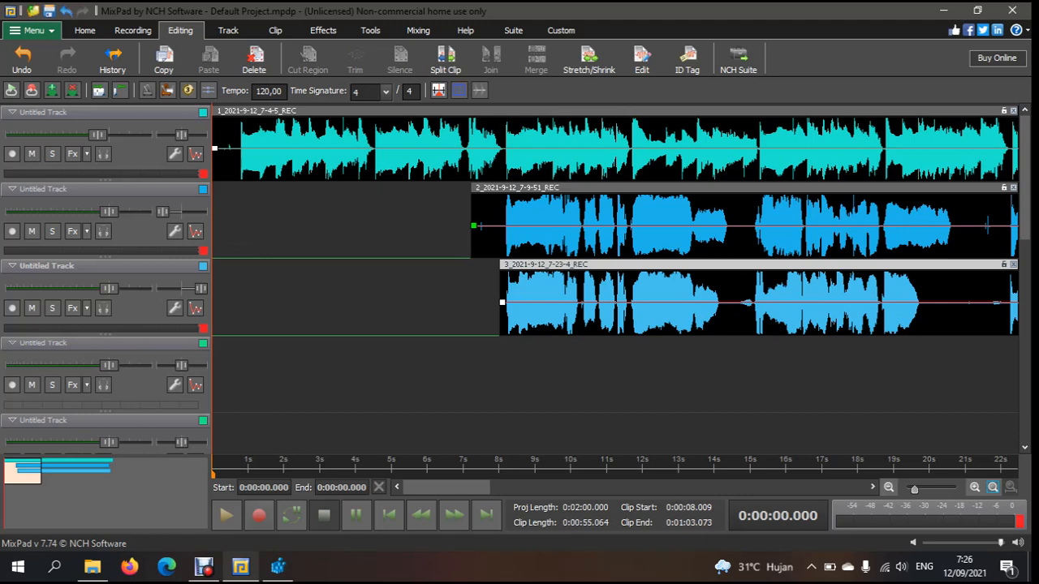
pyautogui.press('space')
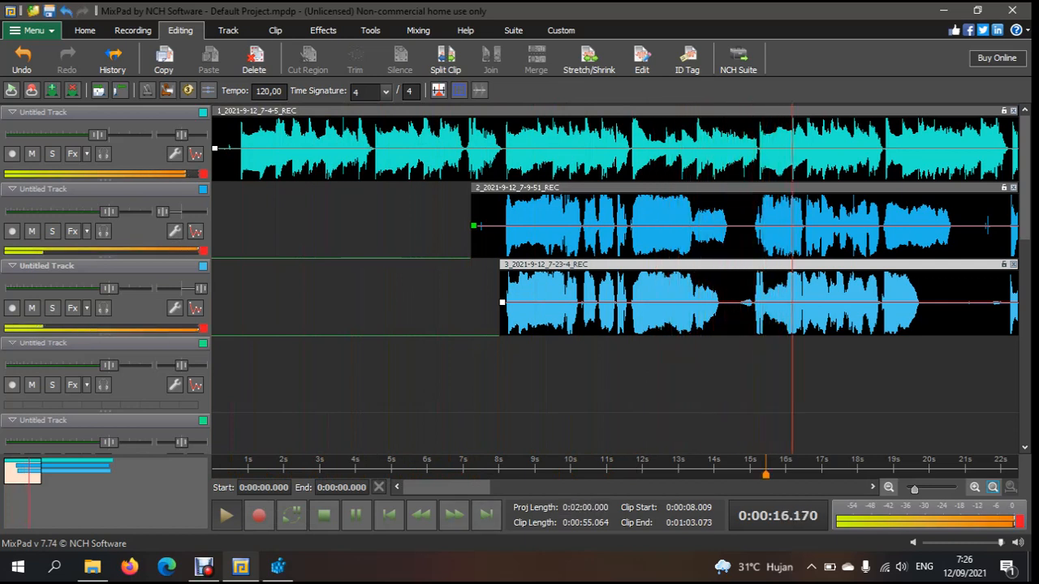
pyautogui.moveTo(163, 212)
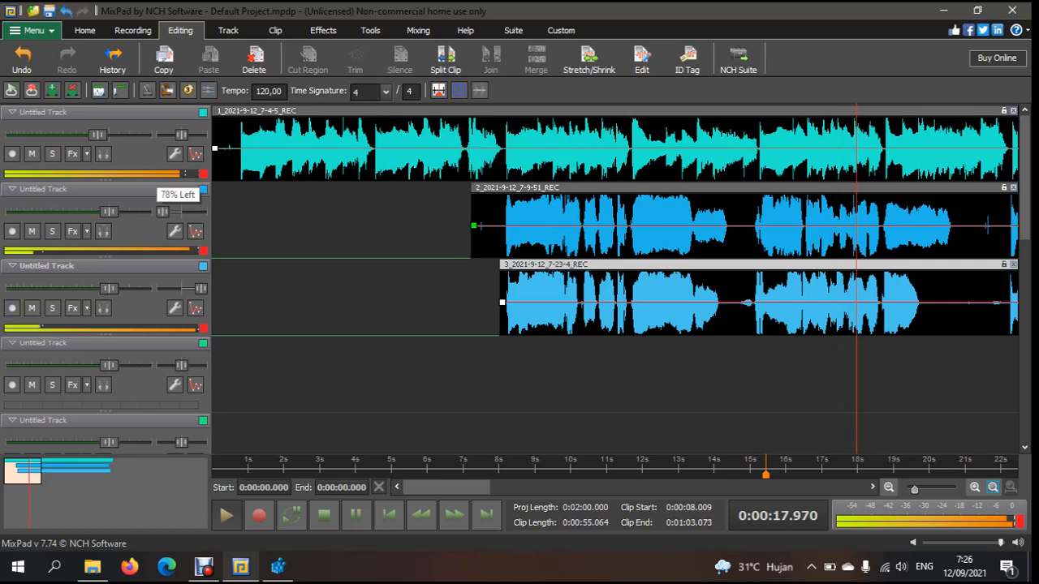
pyautogui.moveTo(163, 211)
pyautogui.mouseDown()
pyautogui.moveTo(181, 212)
pyautogui.moveTo(172, 212)
pyautogui.mouseUp()
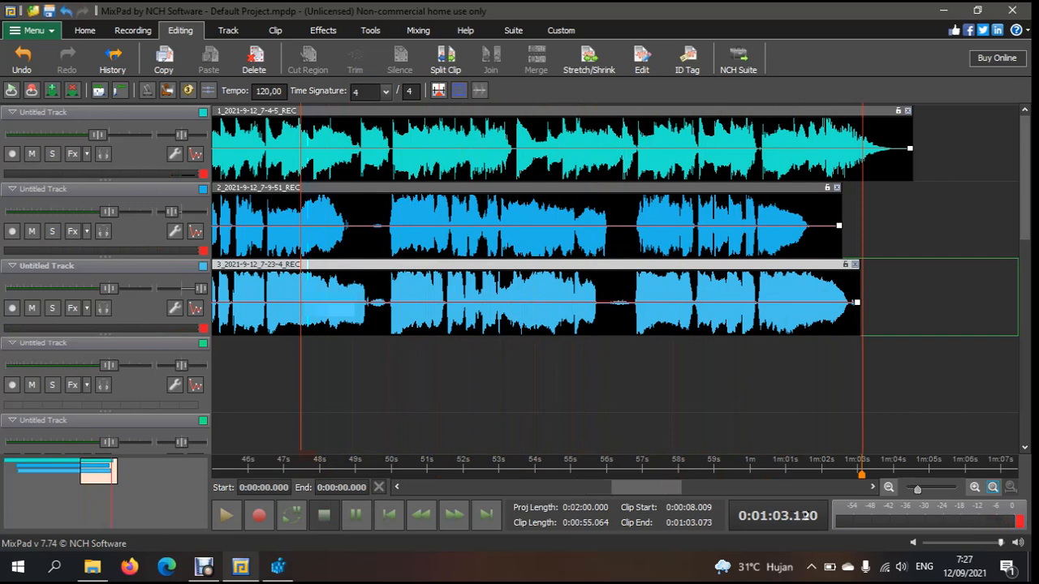
# Shift the third track's clip slightly later to start at about 8.023 s, aligning its waveform with the second track near 51 s
pyautogui.scroll(12, 614, 280)
pyautogui.scroll(1, 614, 279)
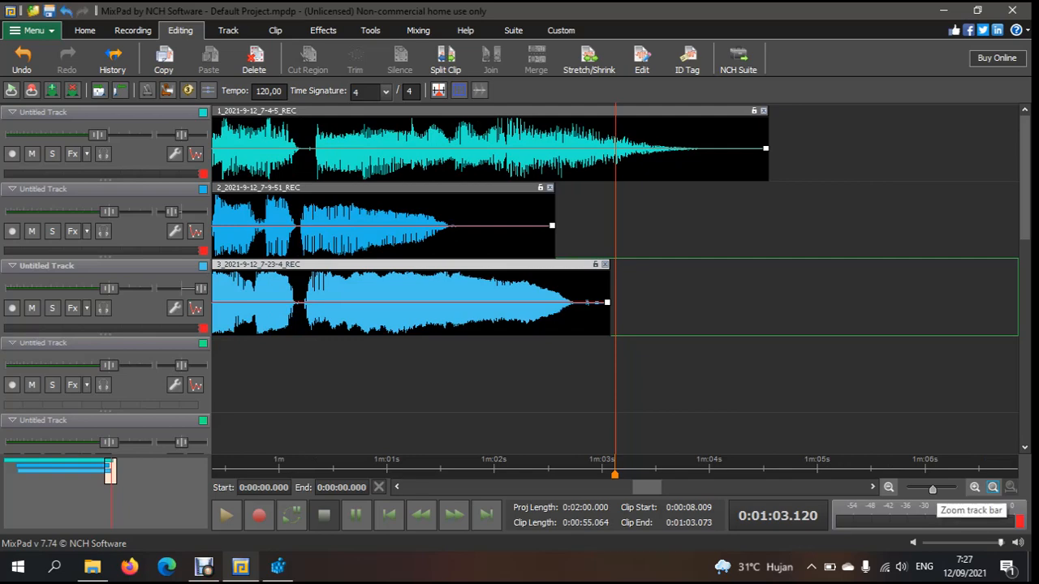
pyautogui.moveTo(932, 488); pyautogui.dragTo(941, 489)
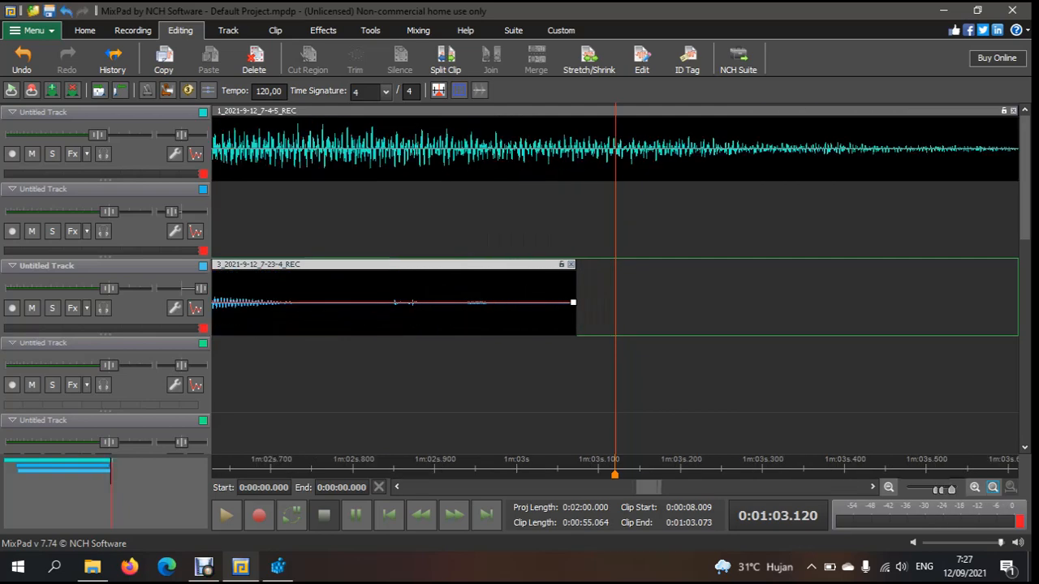
pyautogui.moveTo(647, 488); pyautogui.dragTo(601, 487)
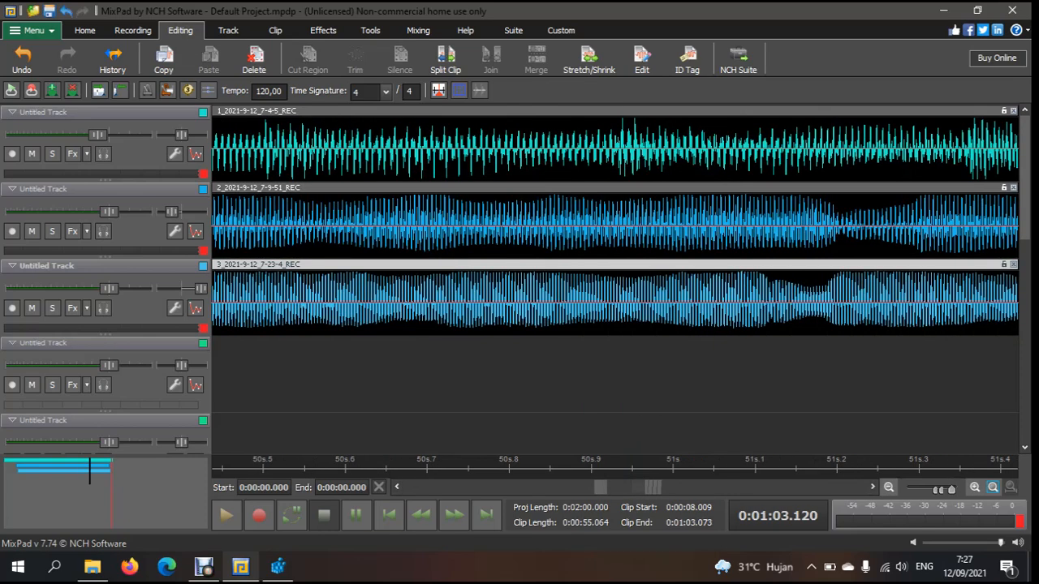
pyautogui.moveTo(614, 264); pyautogui.dragTo(625, 265)
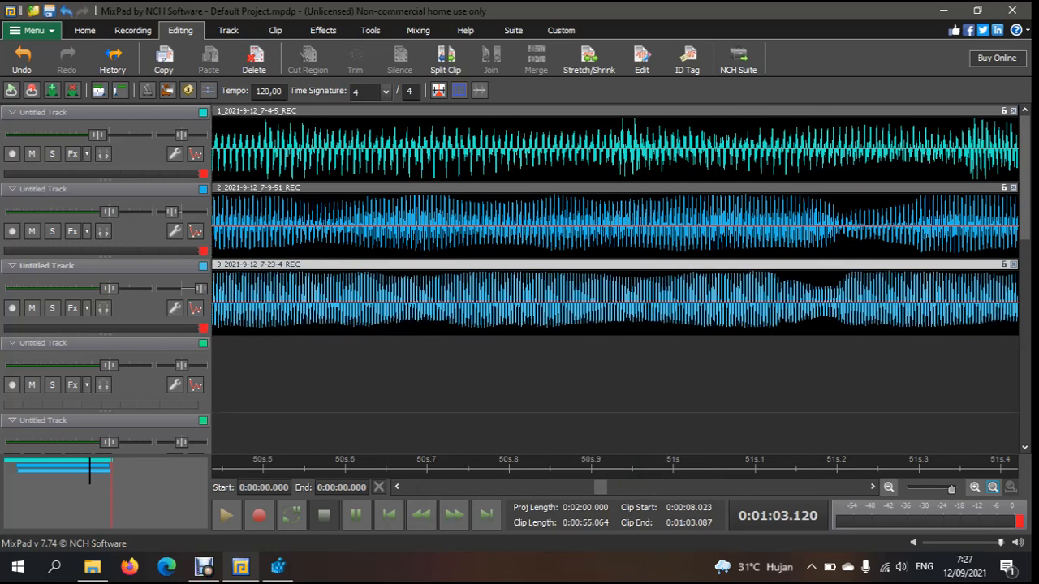
# Play the mix from the beginning, move the second track's pan nearer the centre while keeping it slightly left, and stop playback
pyautogui.click(389, 514)
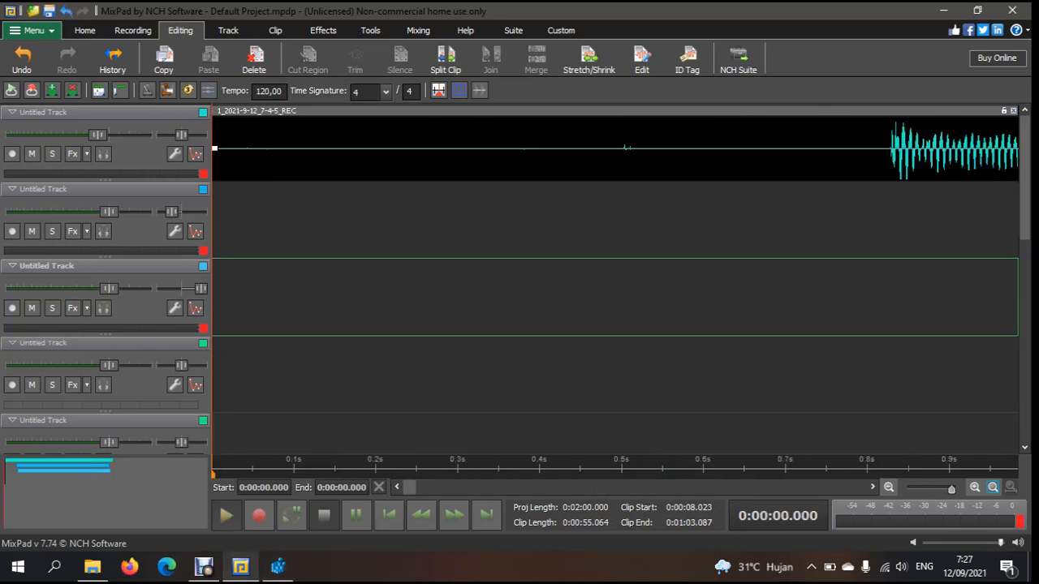
pyautogui.press('space')
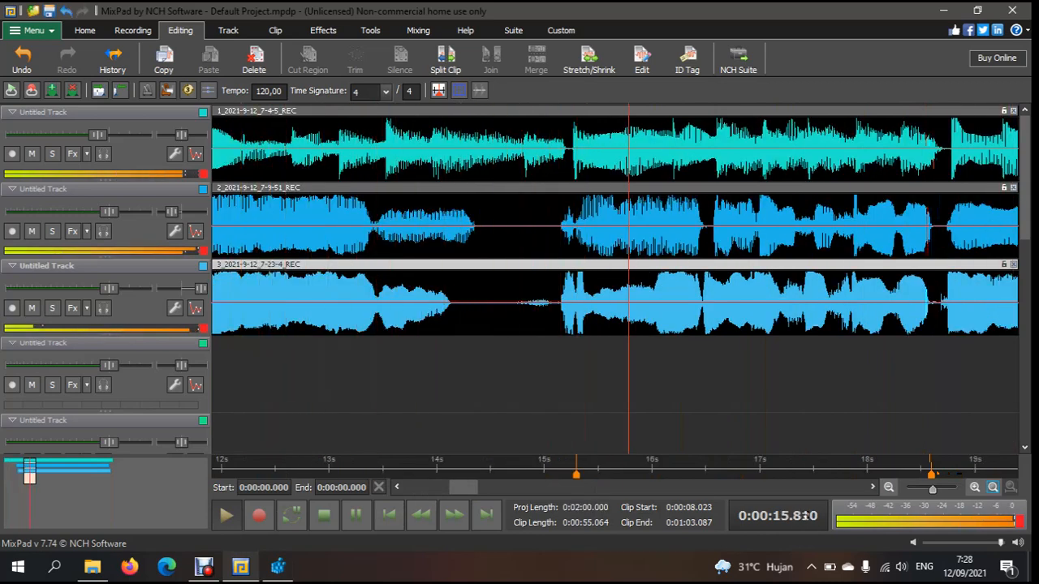
pyautogui.moveTo(172, 212)
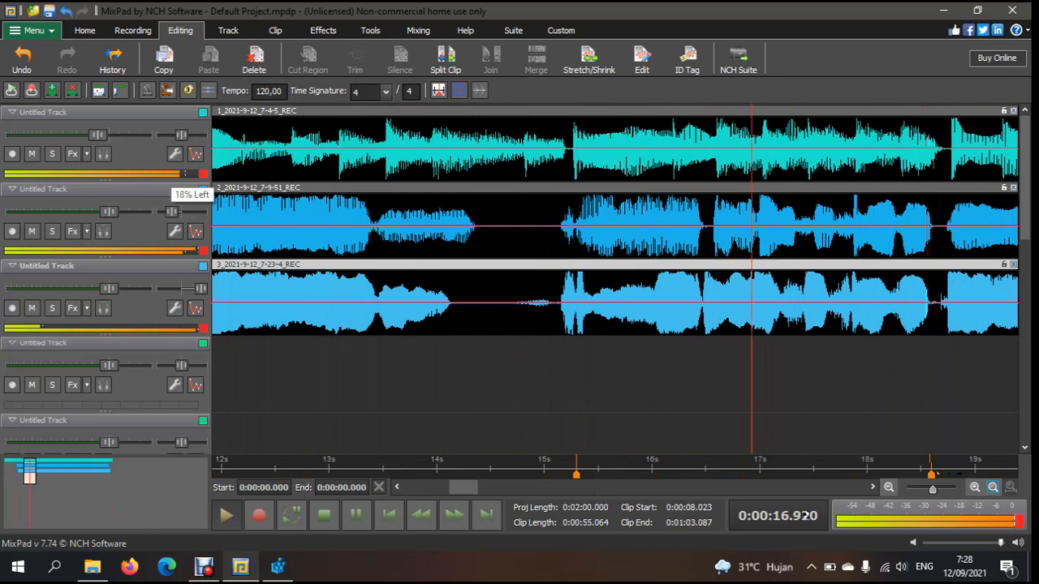
pyautogui.moveTo(172, 211); pyautogui.dragTo(178, 212)
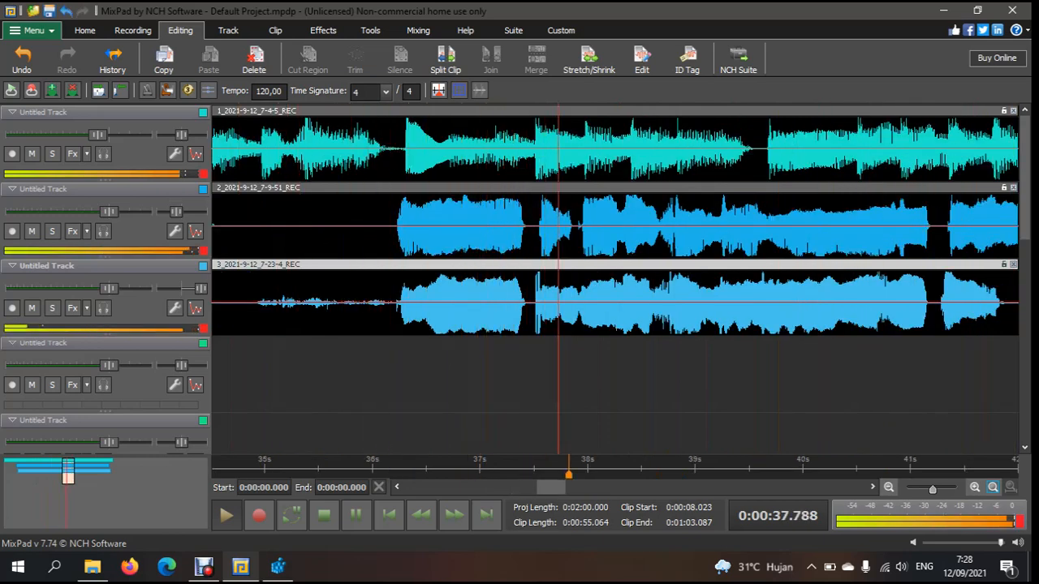
pyautogui.click(324, 515)
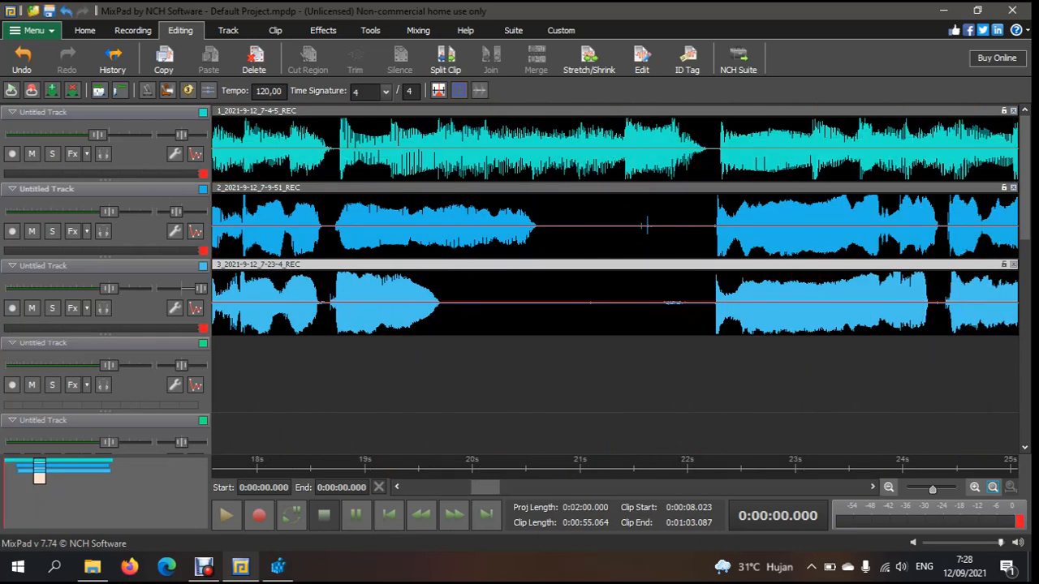
# Delete the noise between phrases on both vocal tracks at about 20.7–22.2 s and 28.5–29.1 s, leaving gaps
pyautogui.moveTo(542, 228); pyautogui.dragTo(708, 302)
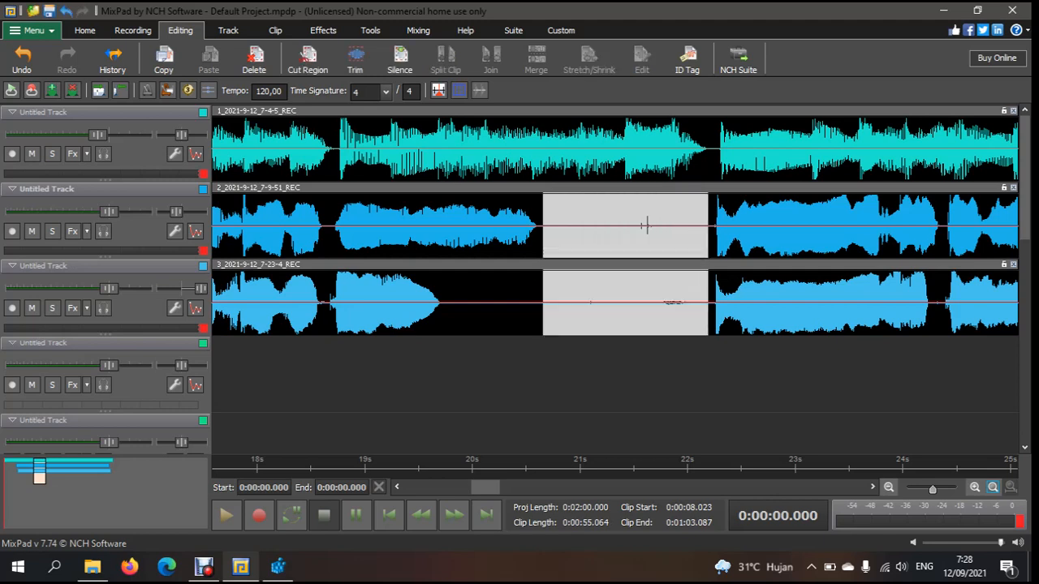
pyautogui.press('Delete')
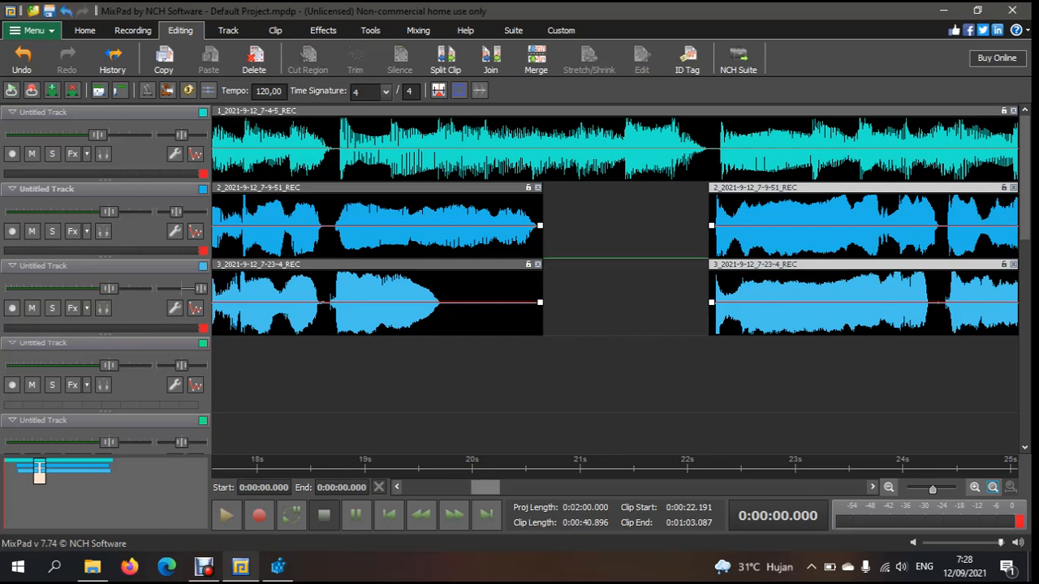
pyautogui.hscroll(5, 614, 223)
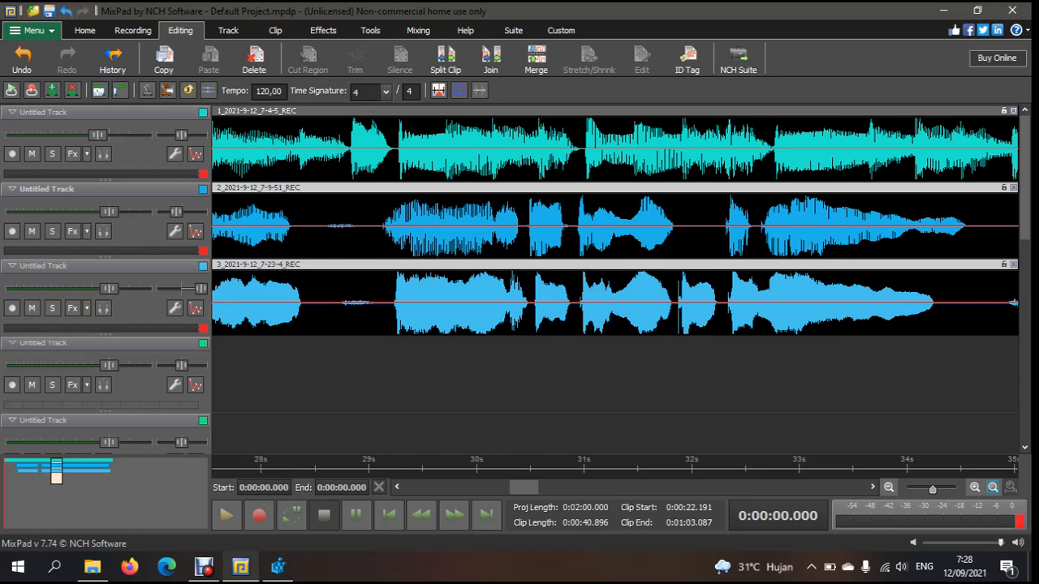
pyautogui.click(316, 302)
pyautogui.moveTo(321, 302); pyautogui.dragTo(383, 227)
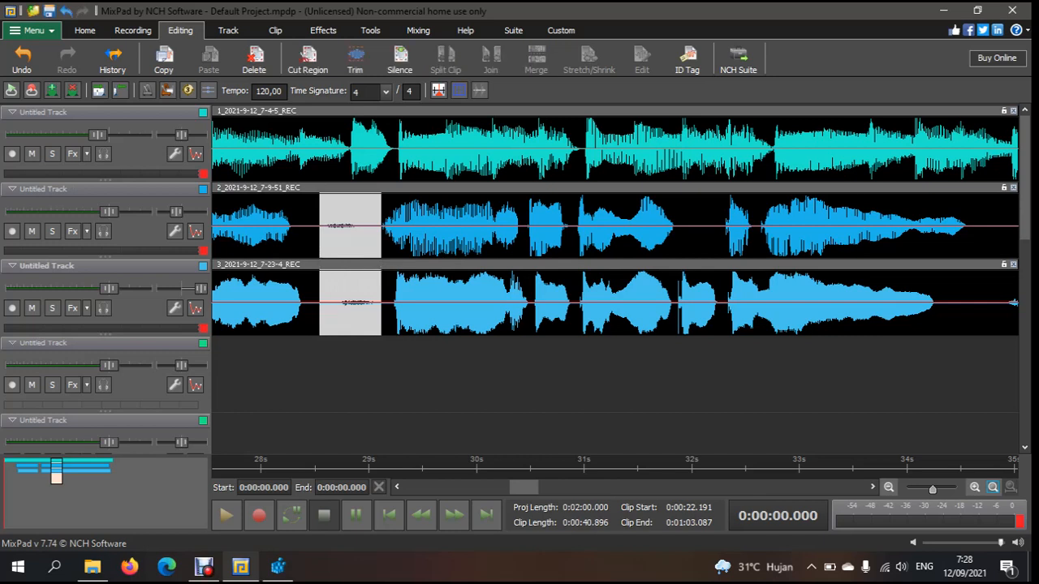
pyautogui.press('Delete')
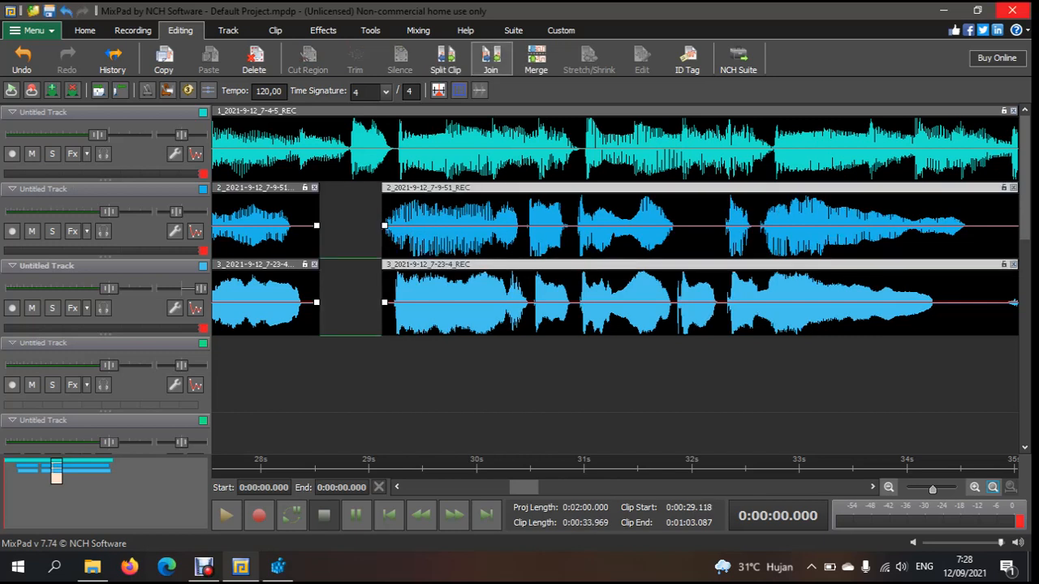
# Delete the noisy pauses on the second and third tracks at about 34.9–36.2 s and 42.3–42.9 s
pyautogui.click(490, 57)
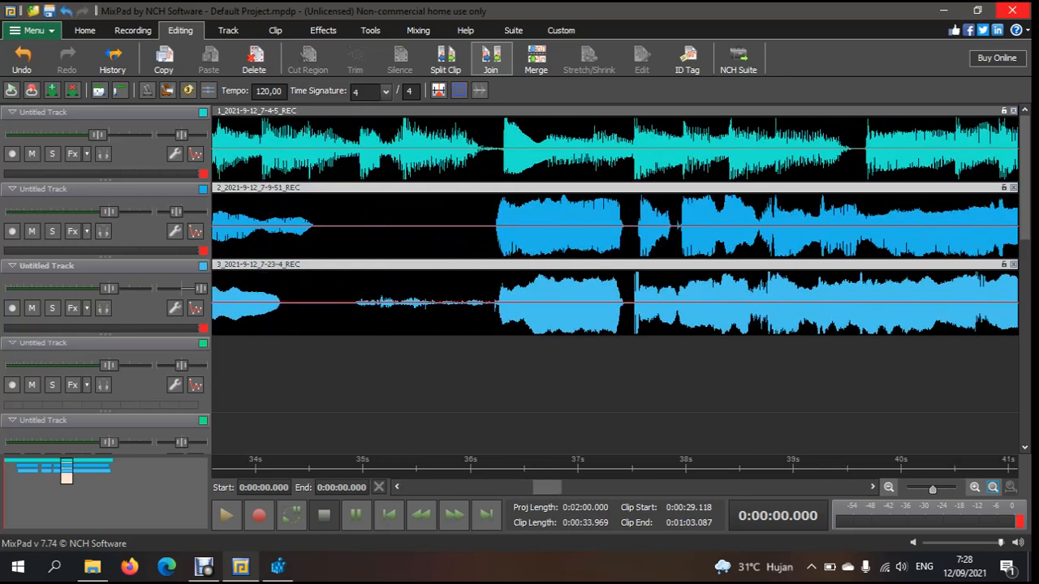
pyautogui.moveTo(349, 235); pyautogui.dragTo(492, 296)
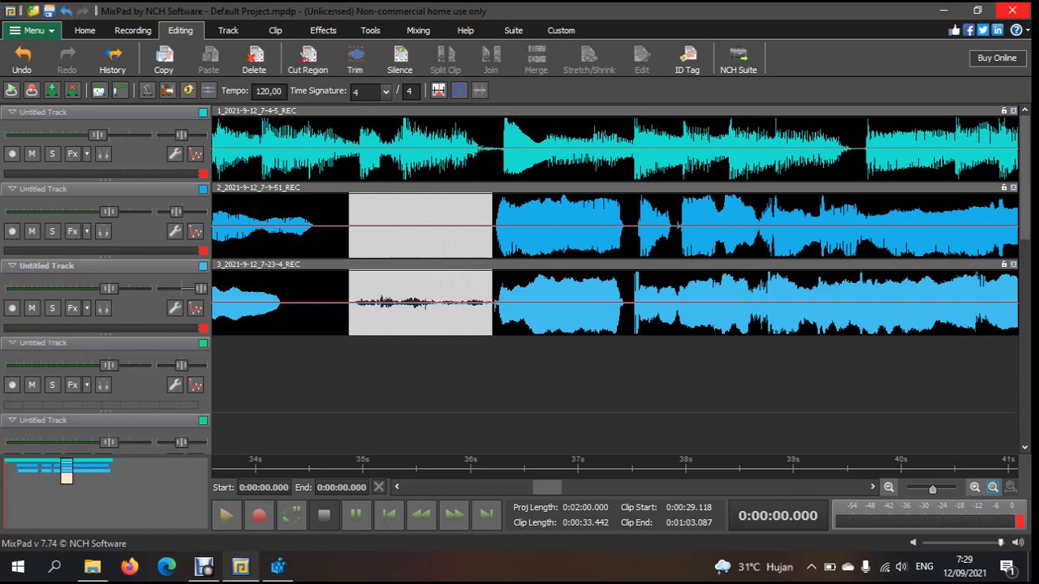
pyautogui.press('Delete')
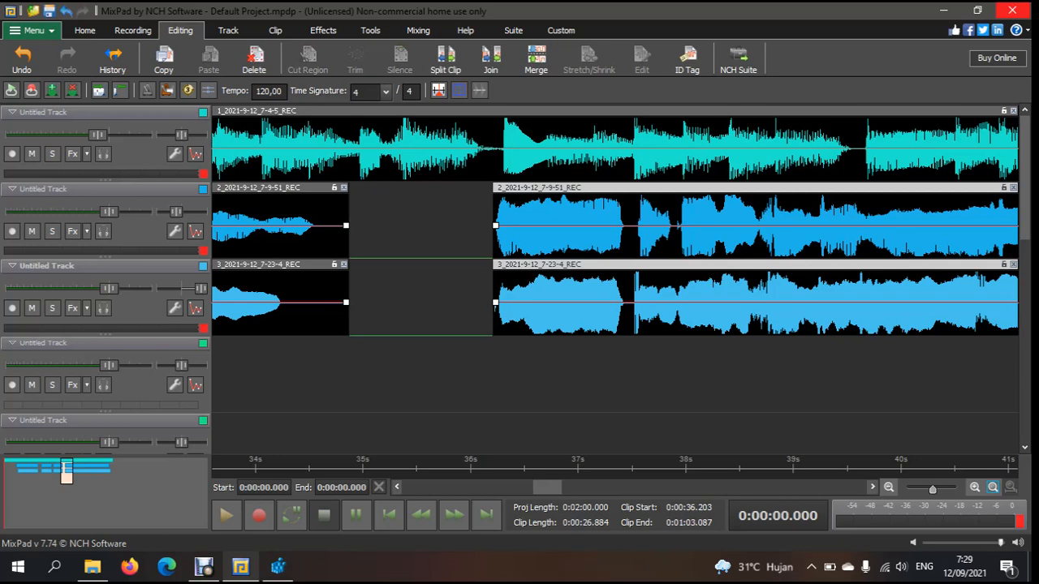
pyautogui.click(872, 487)
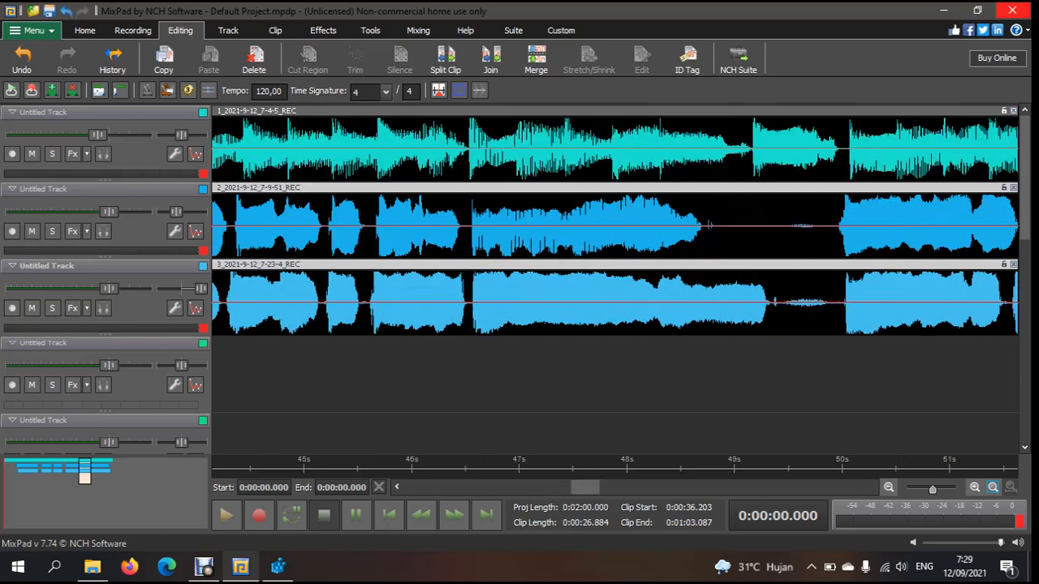
pyautogui.moveTo(585, 488); pyautogui.dragTo(574, 487)
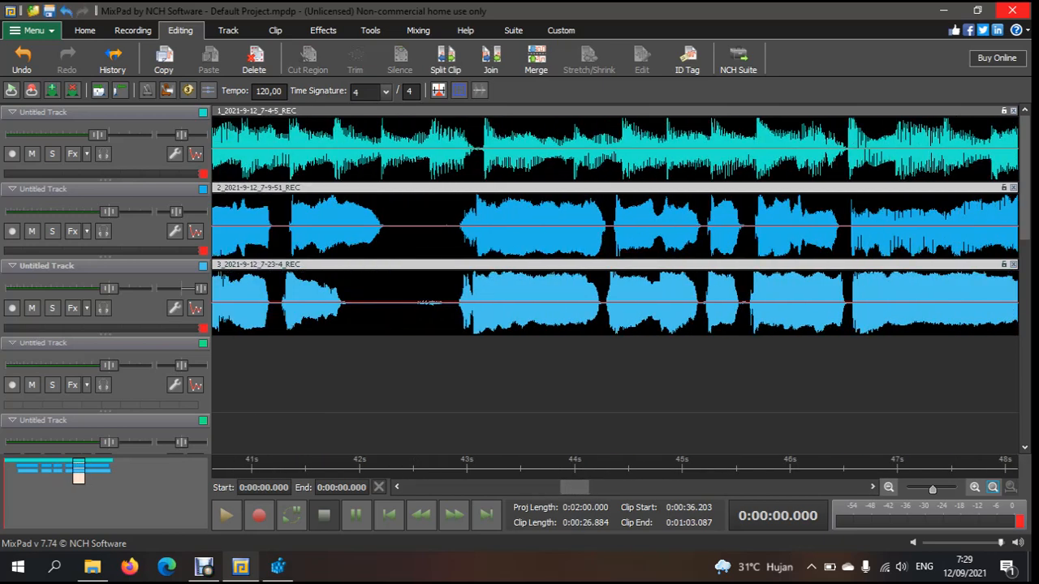
pyautogui.moveTo(391, 300); pyautogui.dragTo(451, 236)
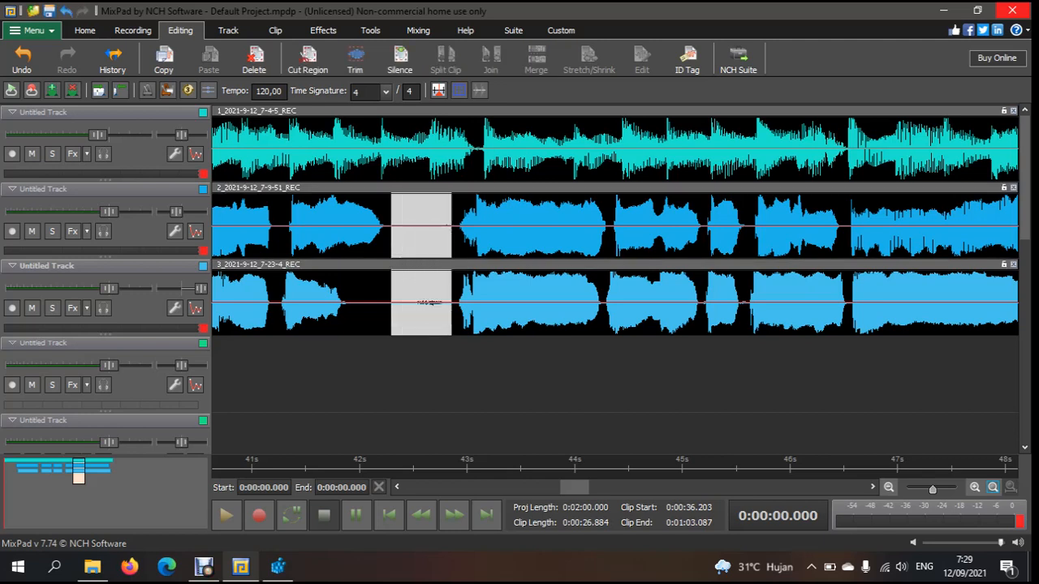
pyautogui.press('Delete')
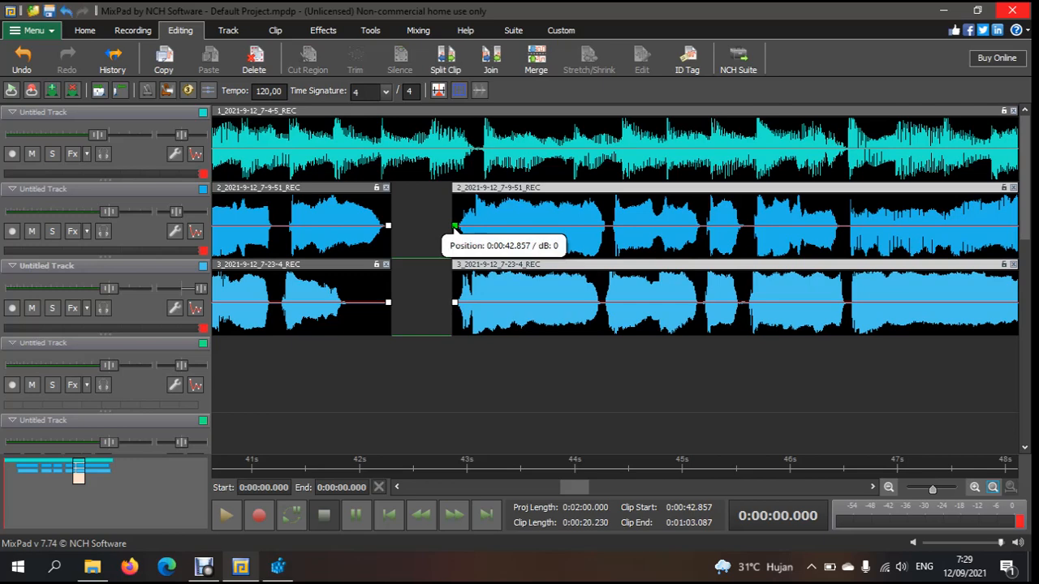
# Delete the noisy pause at about 56.1–56.8 s from both vocal tracks
pyautogui.moveTo(574, 488); pyautogui.dragTo(624, 487)
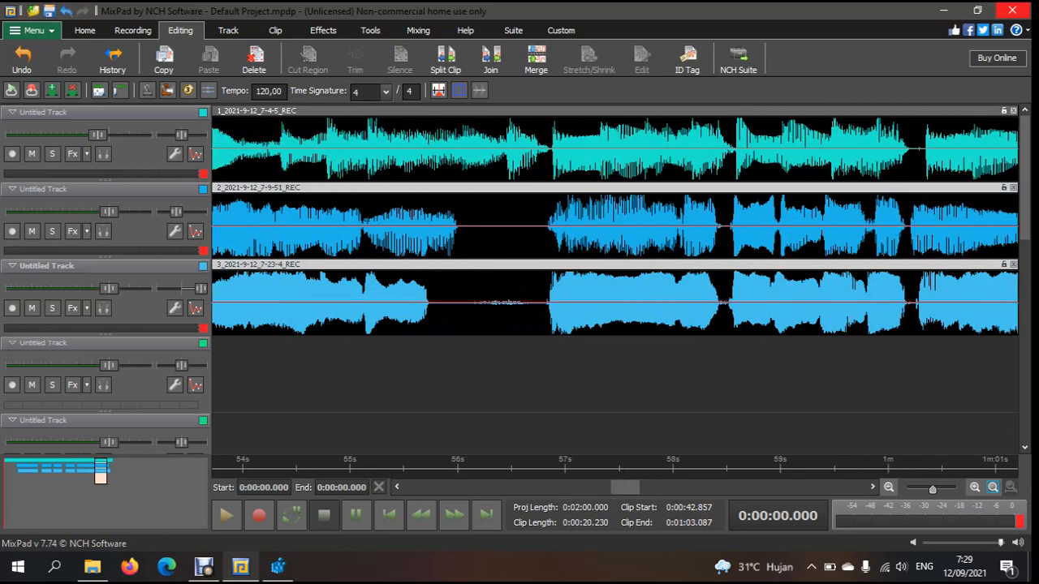
pyautogui.moveTo(468, 223); pyautogui.dragTo(542, 301)
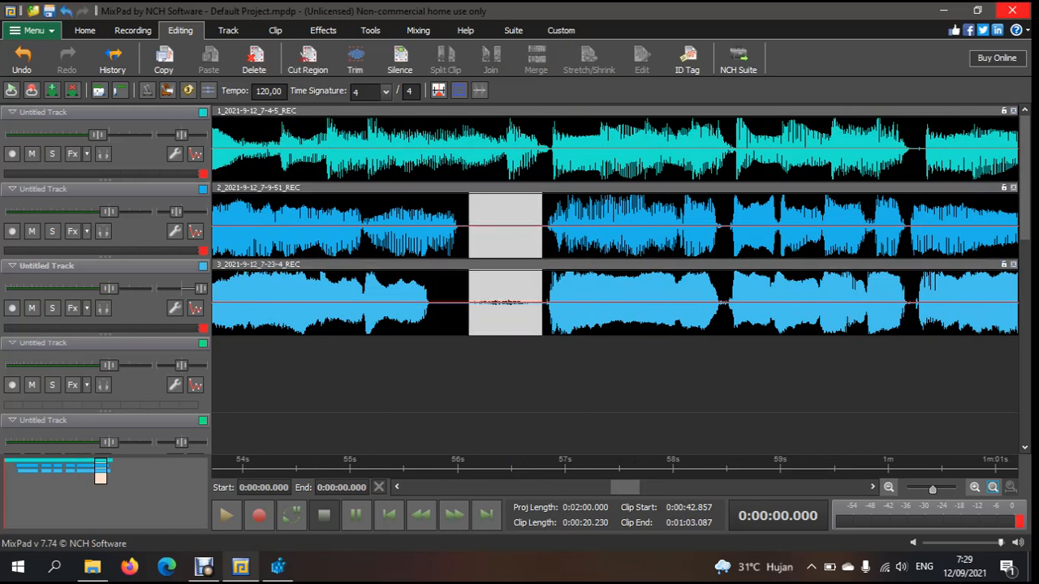
pyautogui.press('Delete')
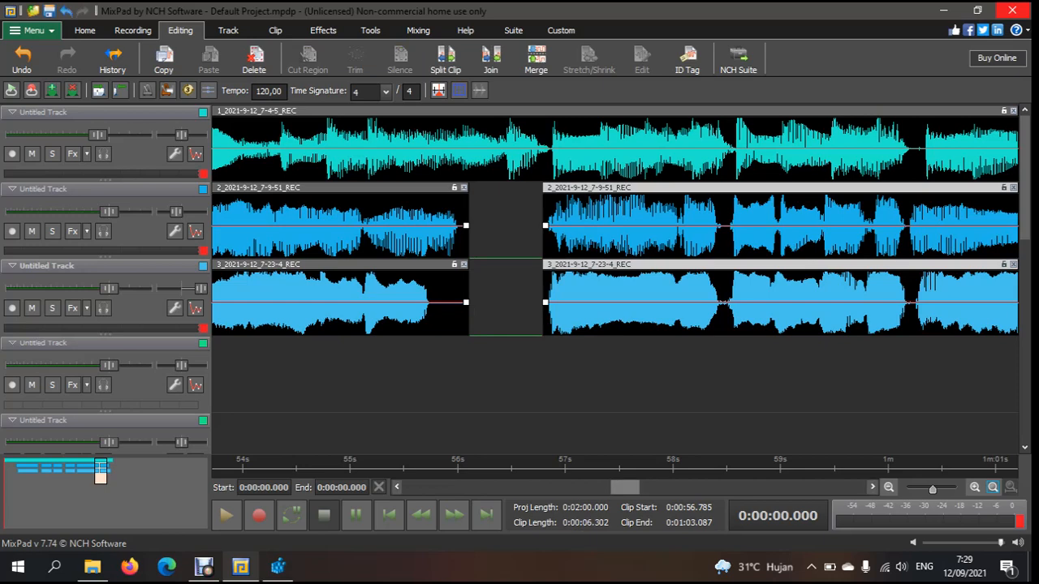
# Play the opening seconds of the mix, then stop and delete about the first 0.6 s of lead-in from the first track's clip
pyautogui.moveTo(661, 487); pyautogui.dragTo(587, 487)
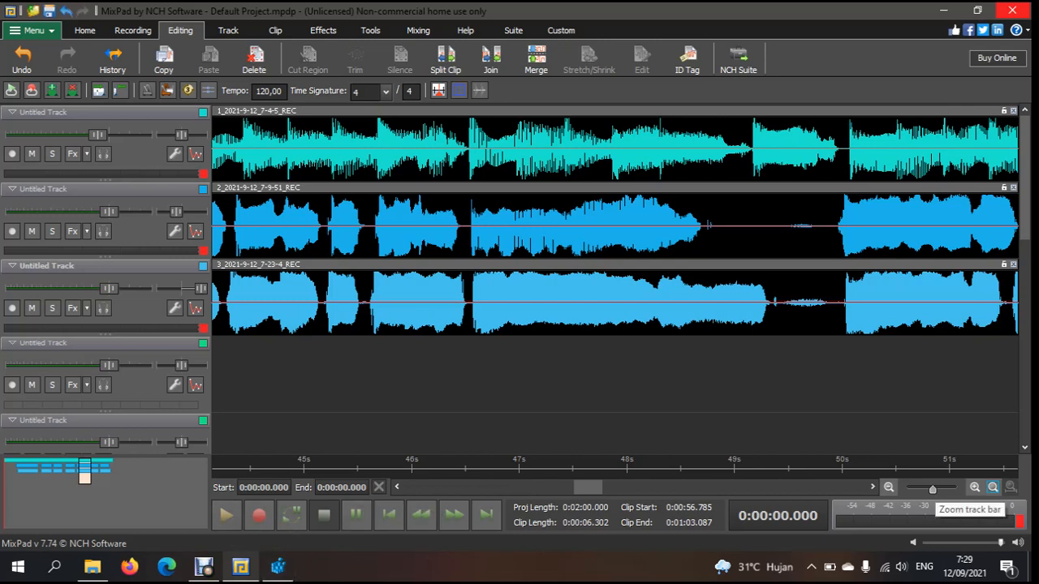
pyautogui.moveTo(932, 489); pyautogui.dragTo(908, 489)
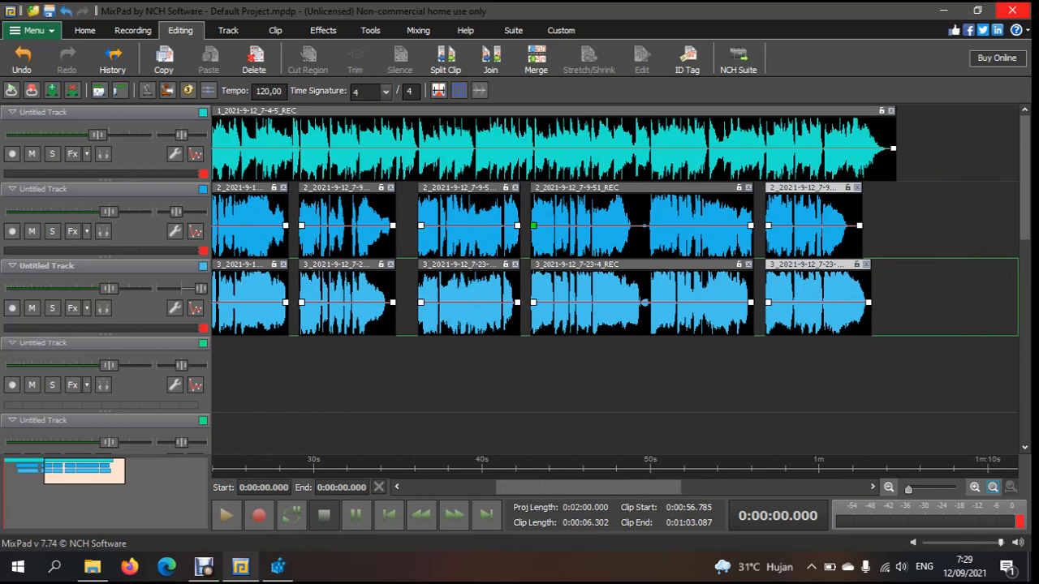
pyautogui.click(388, 515)
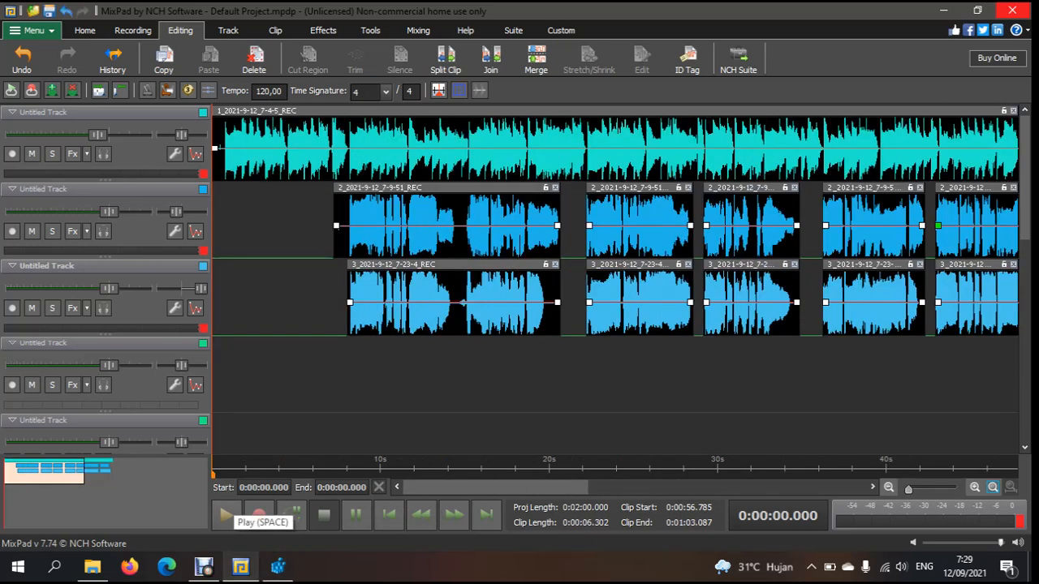
pyautogui.click(227, 515)
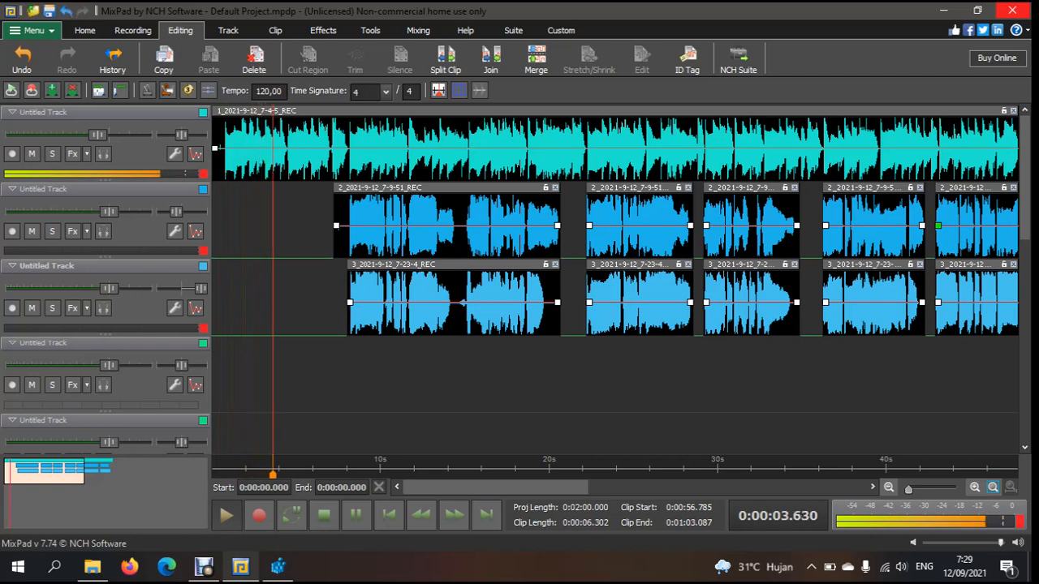
pyautogui.press('space')
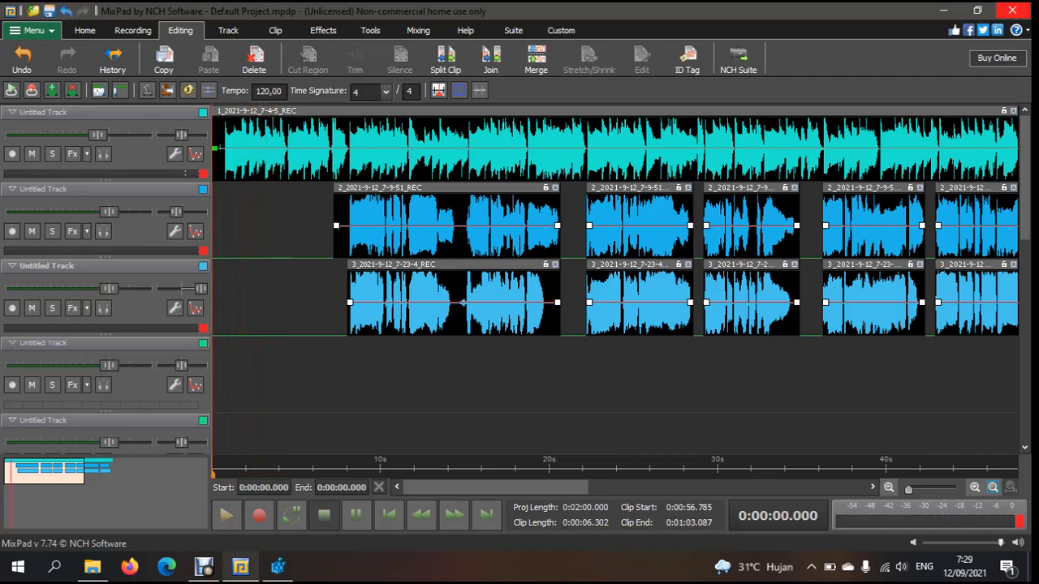
pyautogui.moveTo(223, 210); pyautogui.dragTo(212, 110)
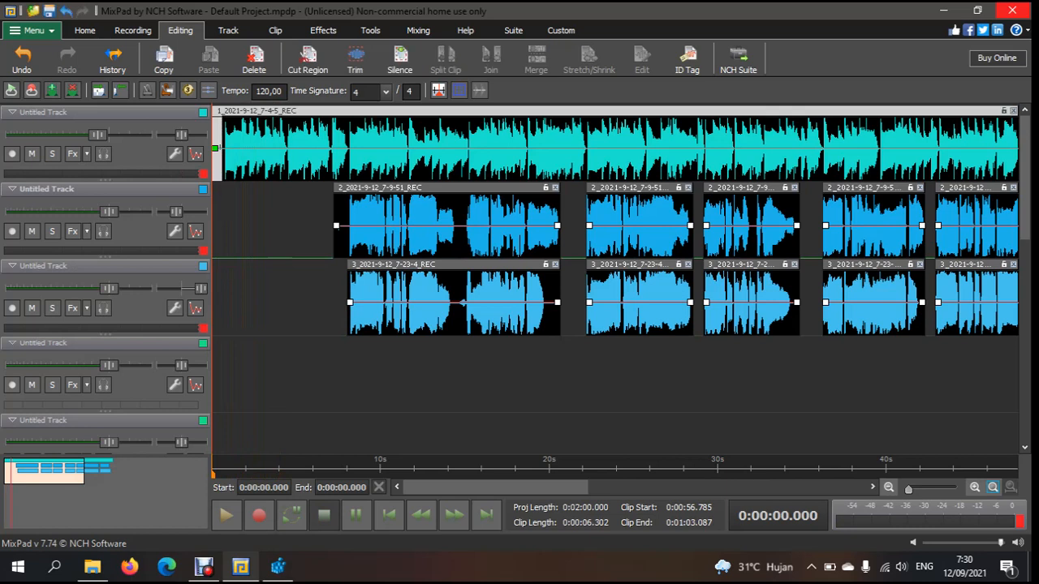
pyautogui.press('Delete')
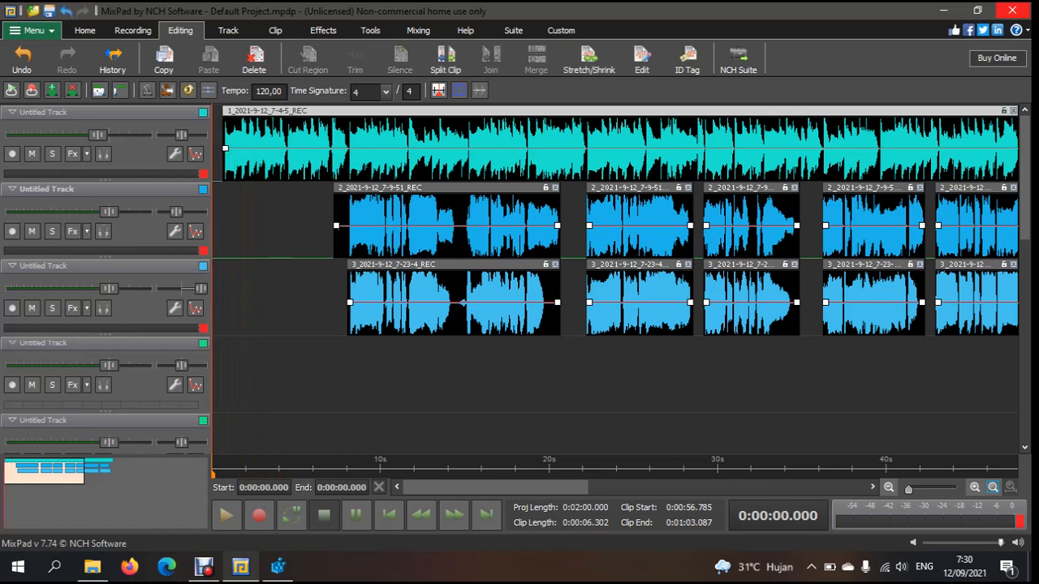
# Play the whole edited mix from the beginning to its end and return the playhead to the start
pyautogui.click(389, 515)
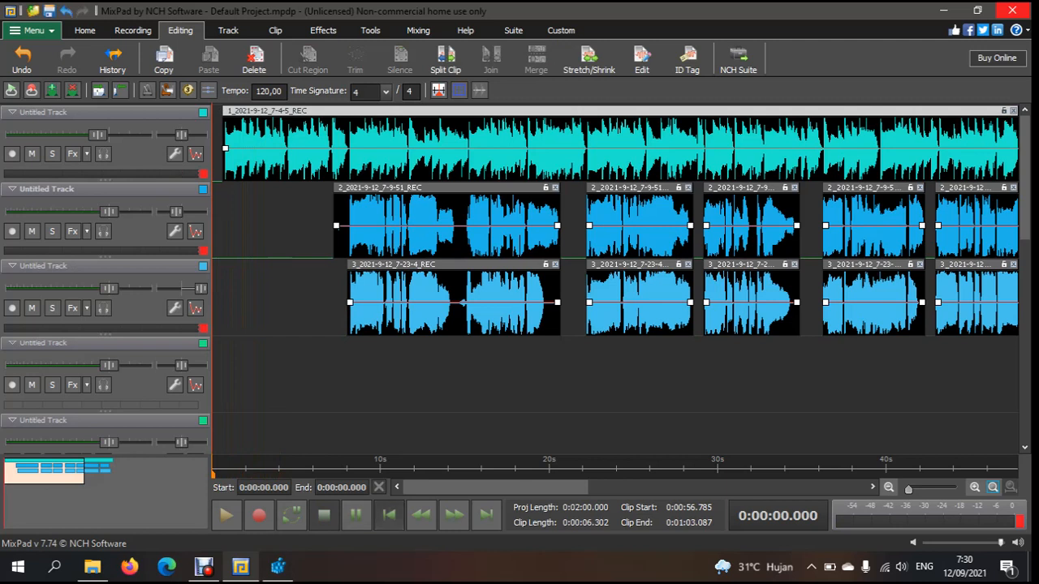
pyautogui.click(226, 515)
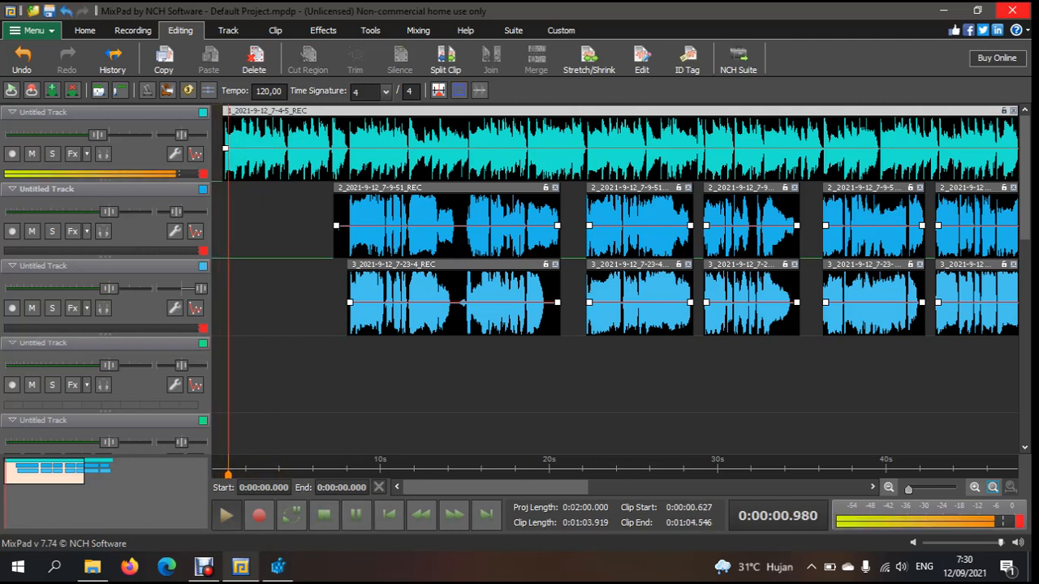
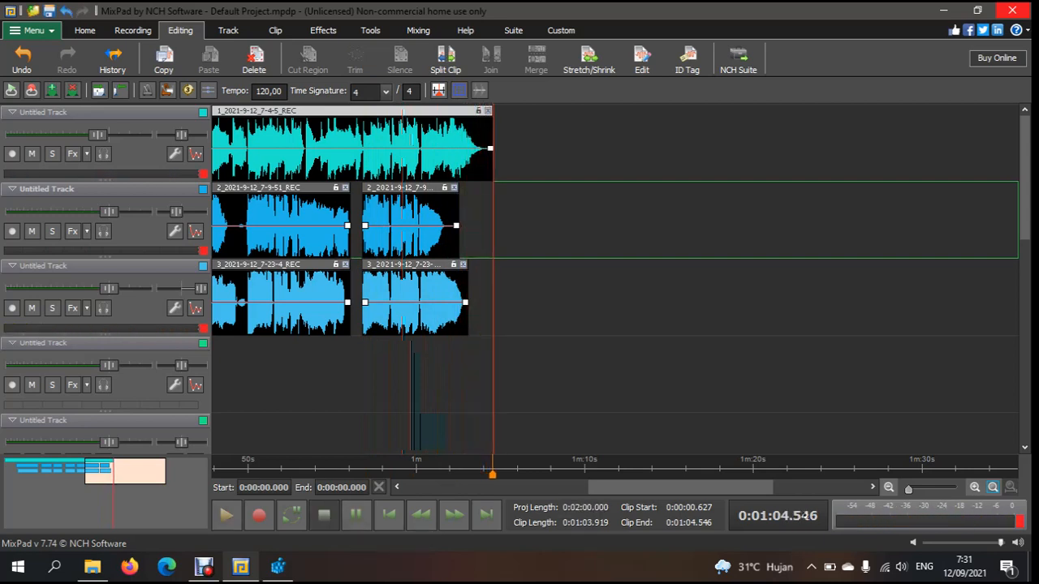
pyautogui.press('Home')
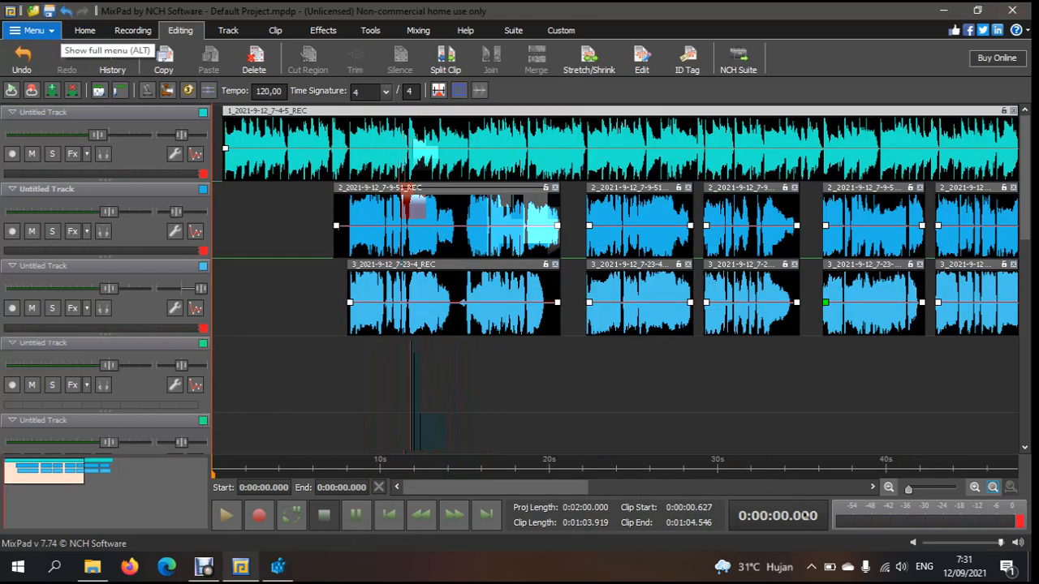
# Export the project as an MP3 file on drive D: named "ibu pertiwi suara 1 gan 2", postponing the purchase of MixPad
pyautogui.click(34, 31)
pyautogui.moveTo(36, 49)
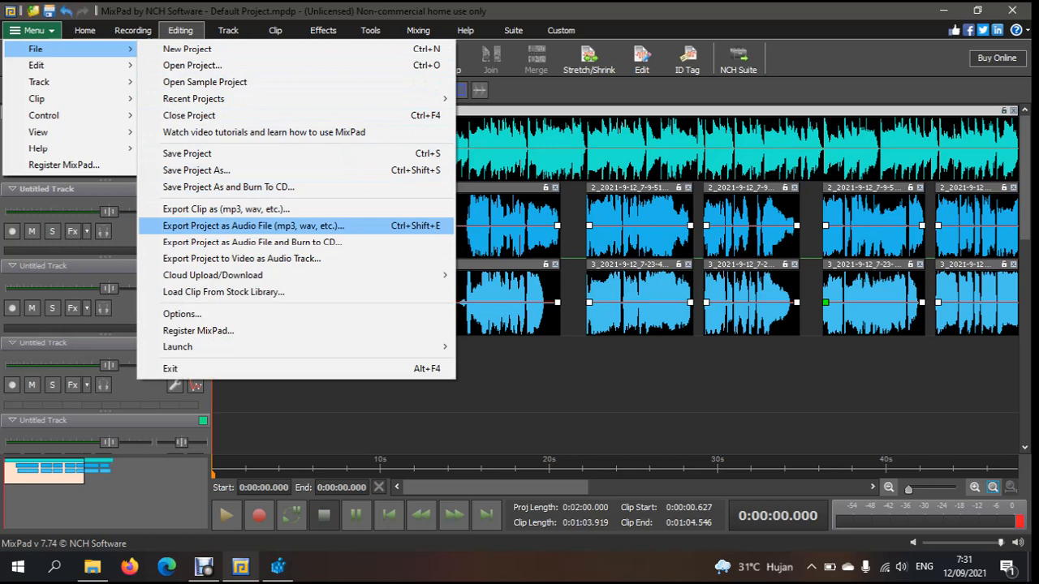
pyautogui.click(253, 226)
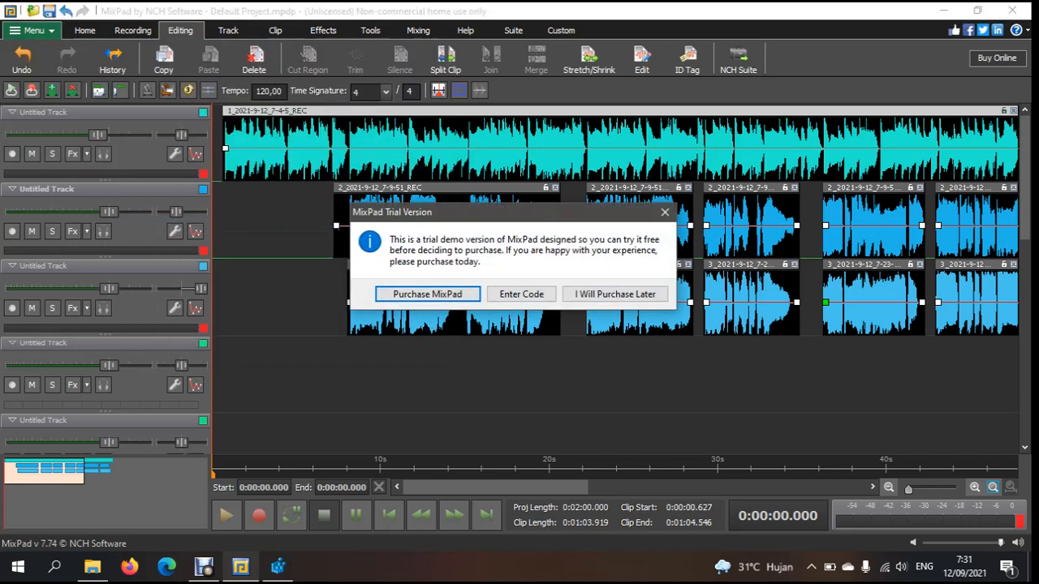
pyautogui.click(614, 294)
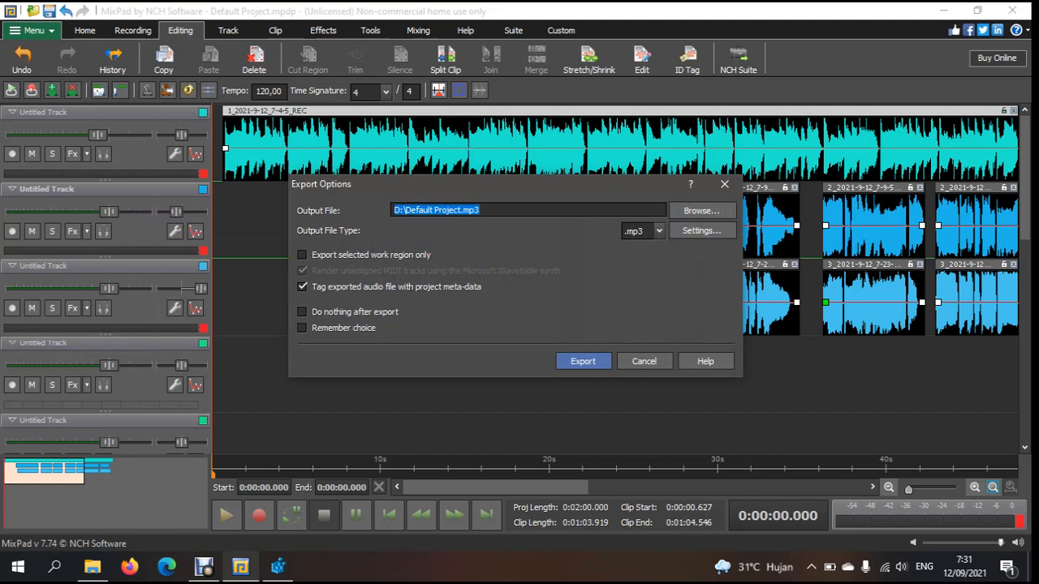
pyautogui.click(483, 210)
pyautogui.moveTo(483, 210); pyautogui.dragTo(410, 210)
pyautogui.press('BackSpace')
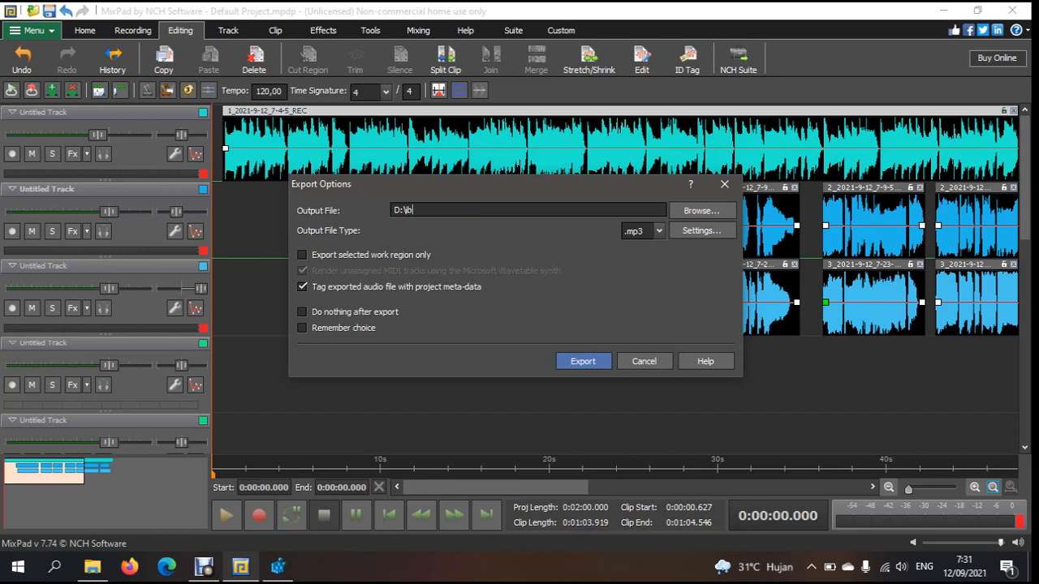
pyautogui.write('ibu pertiwi suara 1 ga')
pyautogui.press('Return')
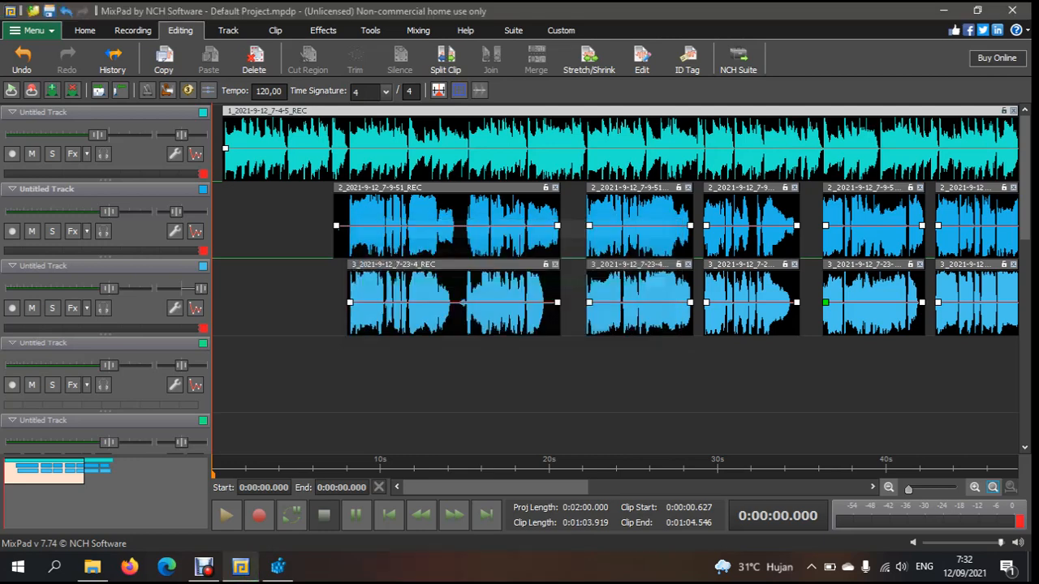
# Play the exported file in Winamp to its end, adjusting the playback volume while listening, and close the player
pyautogui.click(512, 319)
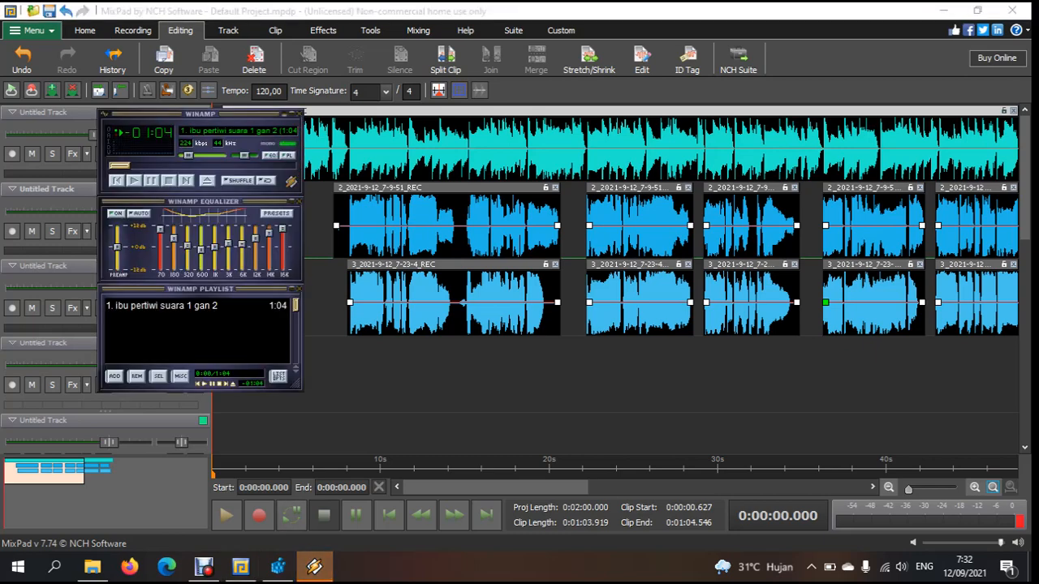
pyautogui.moveTo(199, 114); pyautogui.dragTo(446, 97)
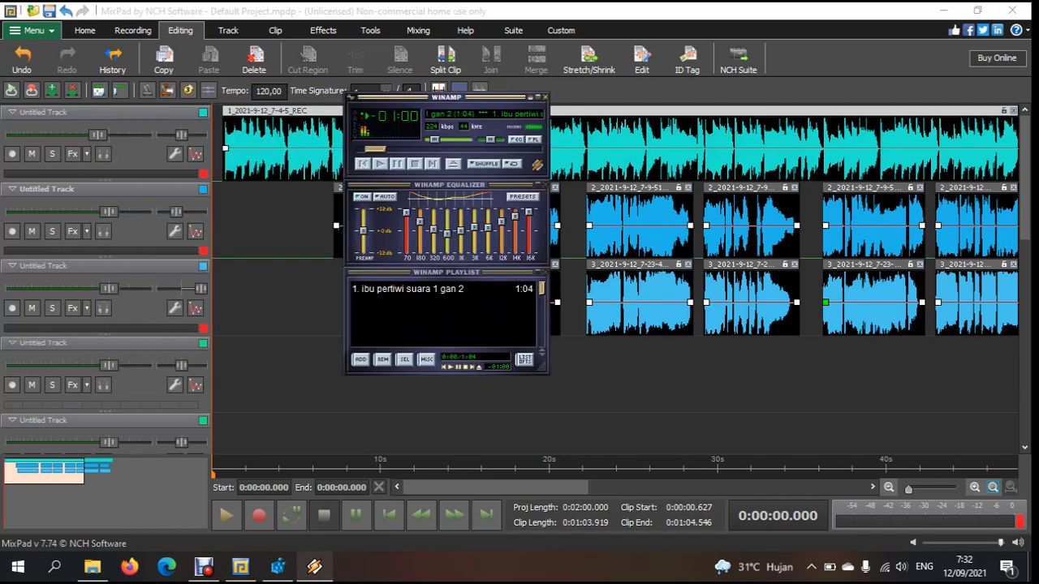
pyautogui.moveTo(435, 139); pyautogui.dragTo(455, 139)
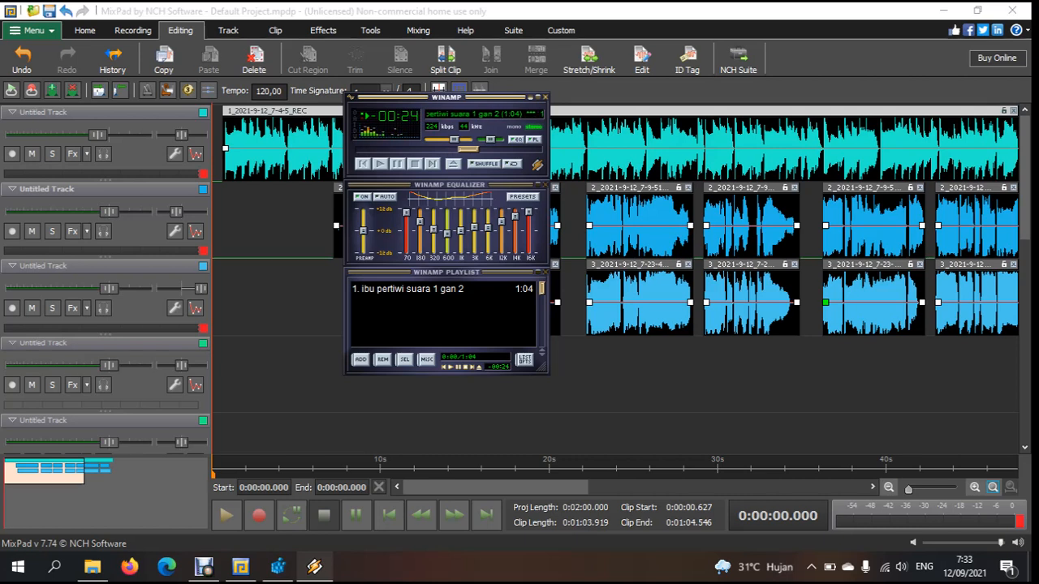
pyautogui.moveTo(438, 140); pyautogui.dragTo(435, 140)
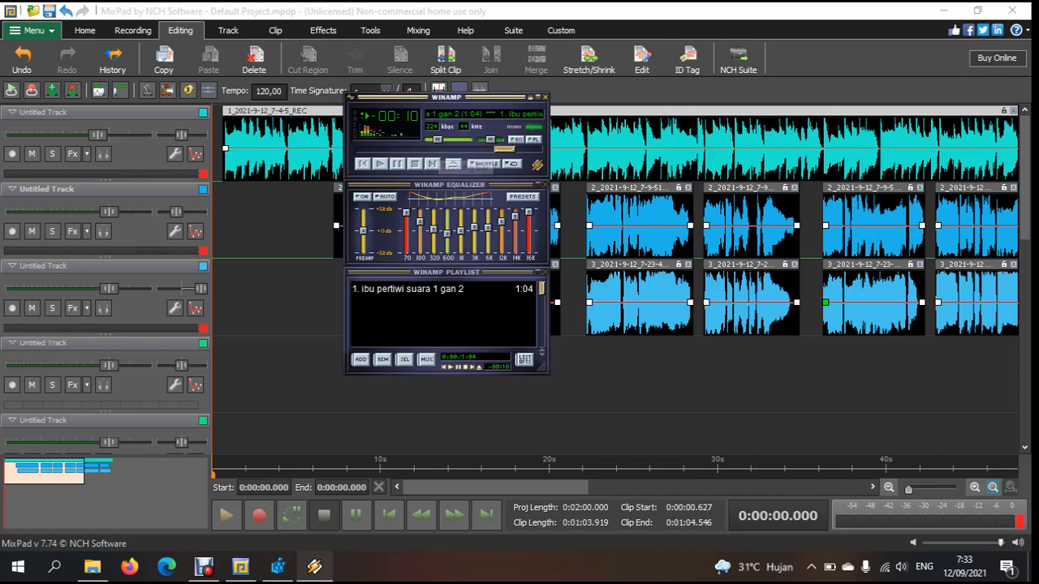
pyautogui.moveTo(437, 139); pyautogui.dragTo(443, 140)
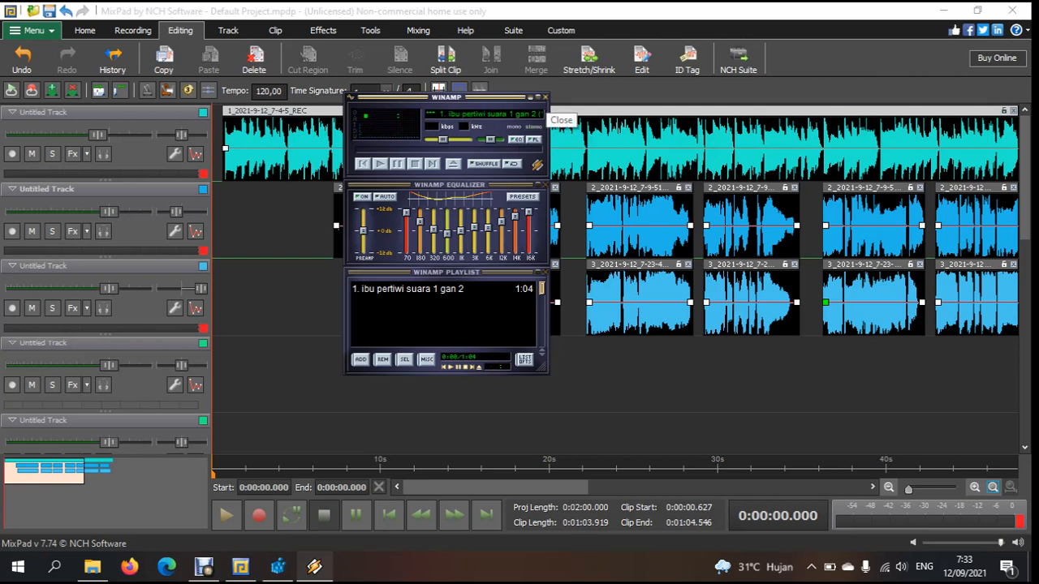
pyautogui.click(546, 97)
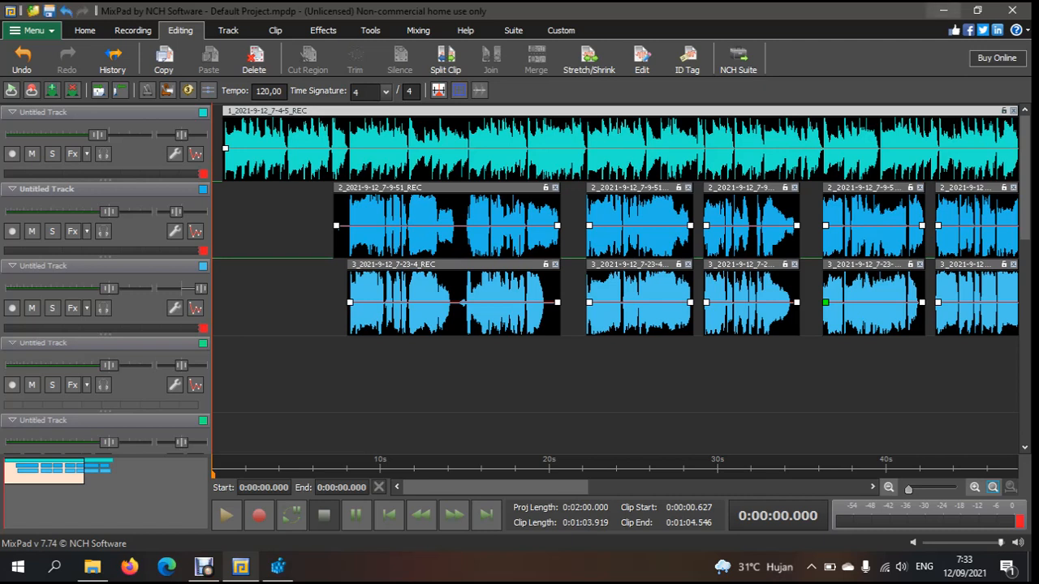
pyautogui.click(33, 30)
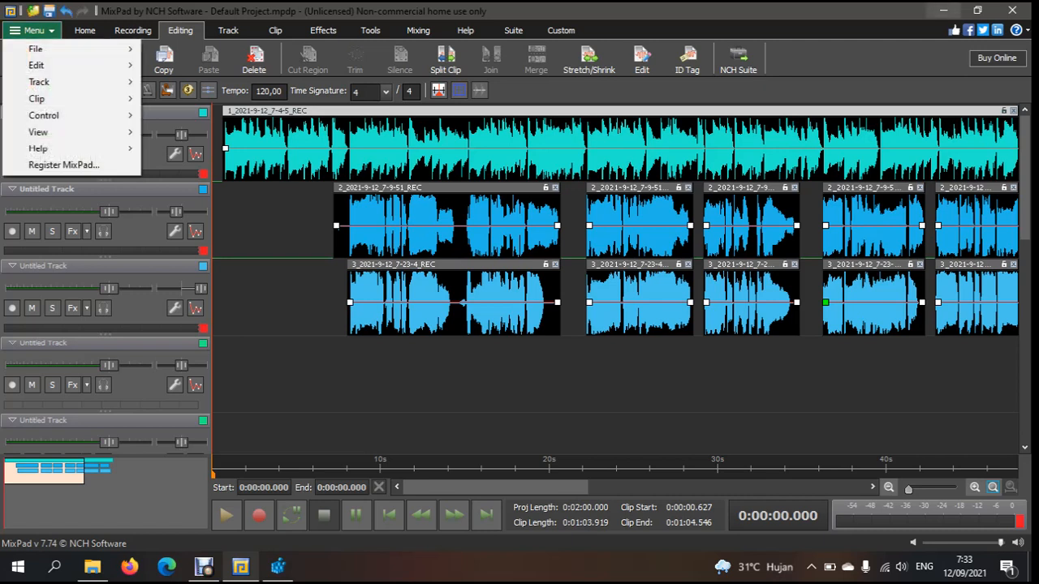
pyautogui.moveTo(35, 49)
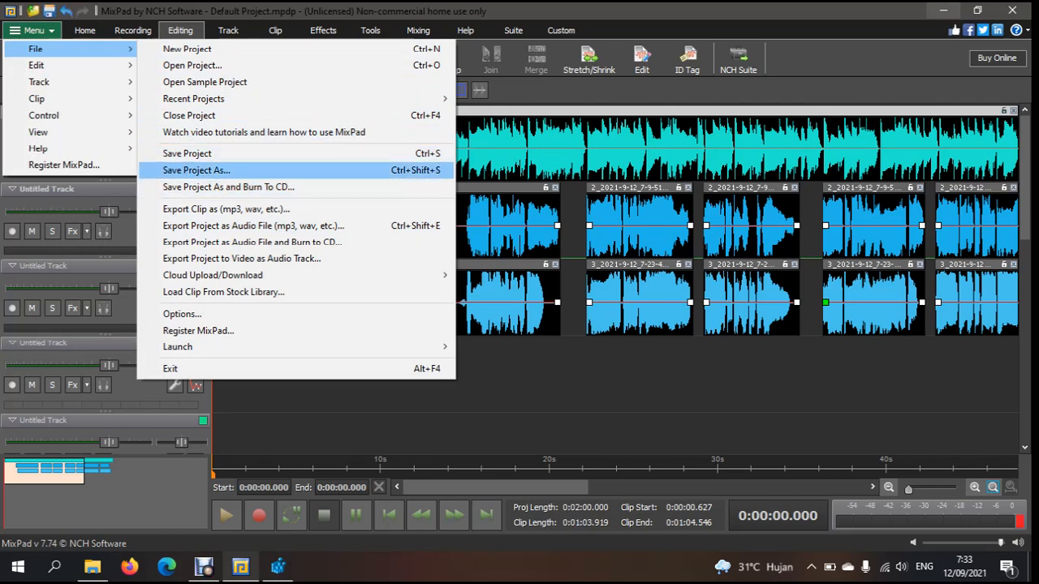
pyautogui.press('Escape')
pyautogui.press('Escape')
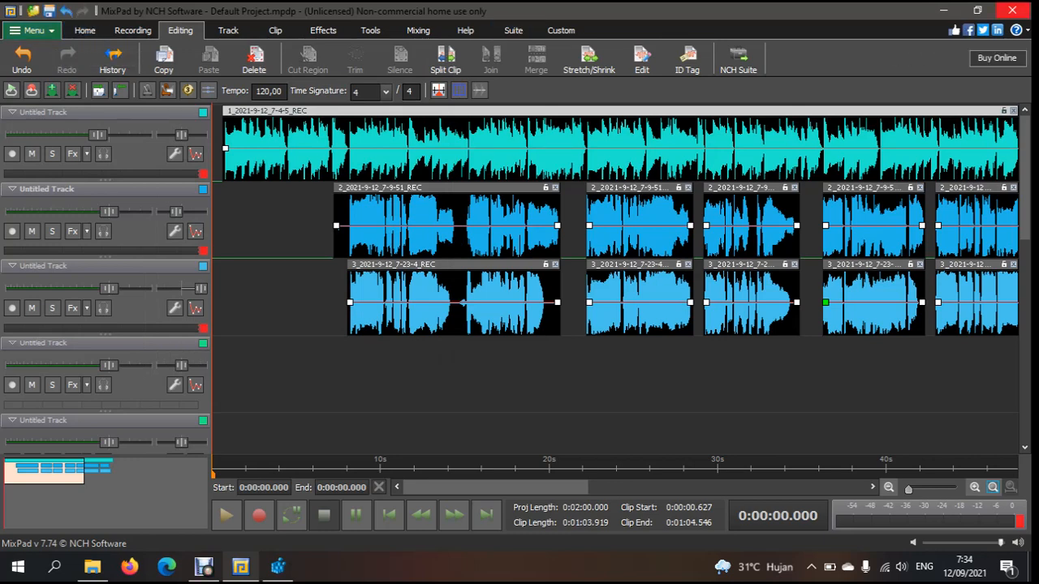
# Close MixPad without saving the changes to the project
pyautogui.click(1011, 9)
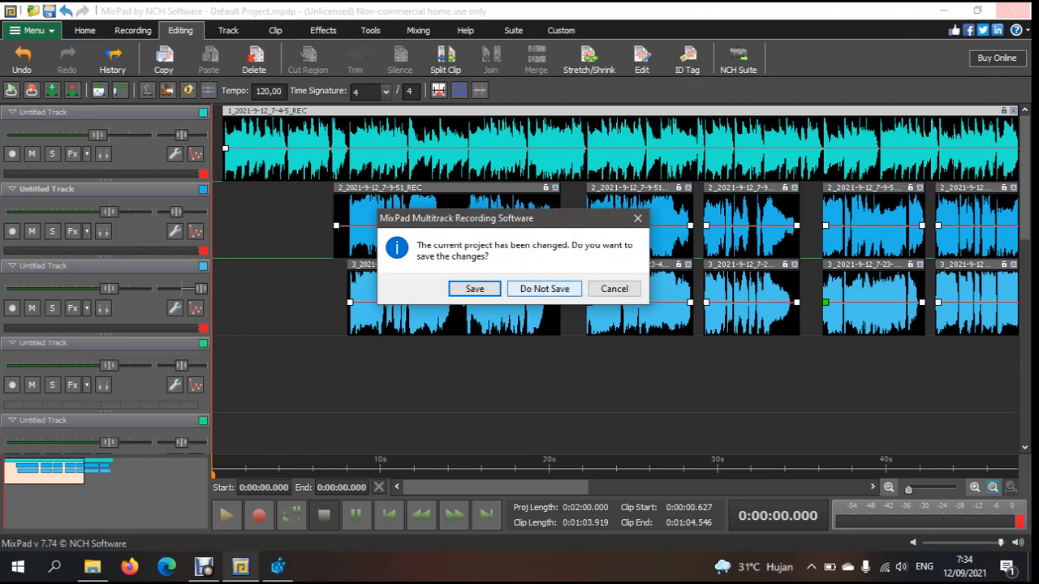
pyautogui.click(544, 289)
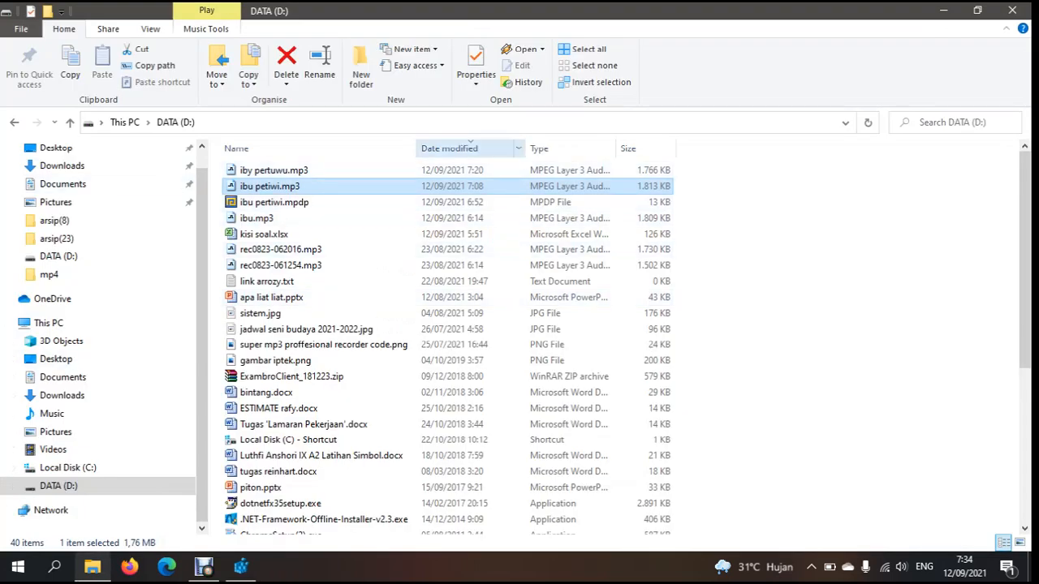
# Sort drive D: in File Explorer by newest modification date, play "ibu pertiwi suara 1 gan 2.mp3" briefly, and close the player and folder
pyautogui.click(454, 149)
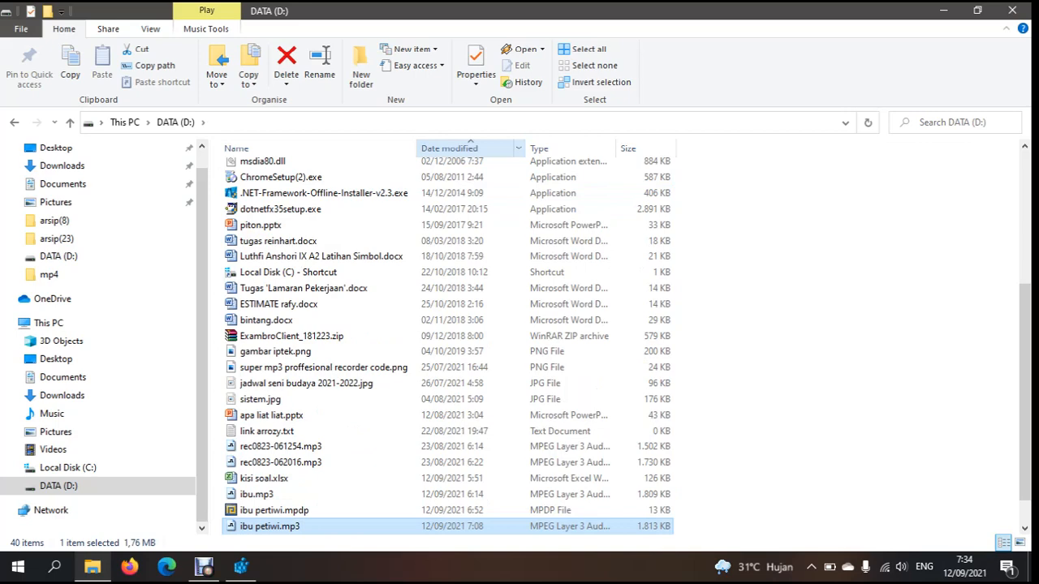
pyautogui.click(455, 149)
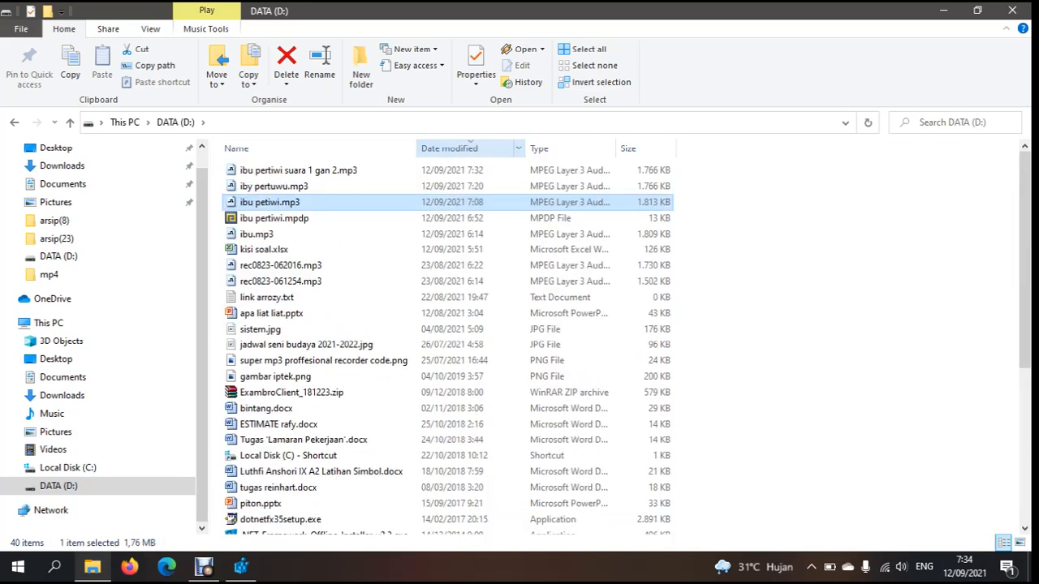
pyautogui.click(298, 170)
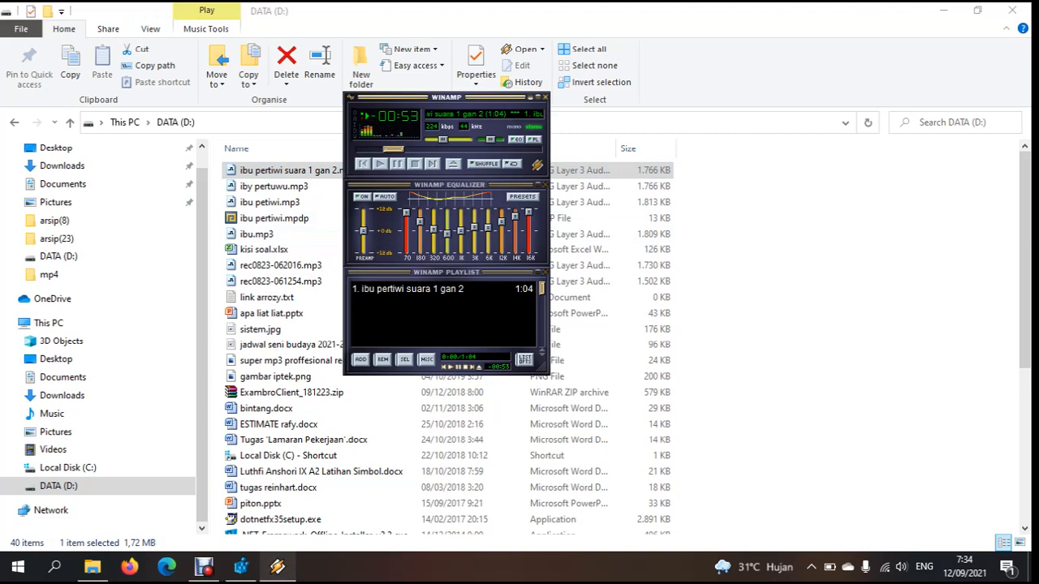
pyautogui.hotkey('alt', 'F4')
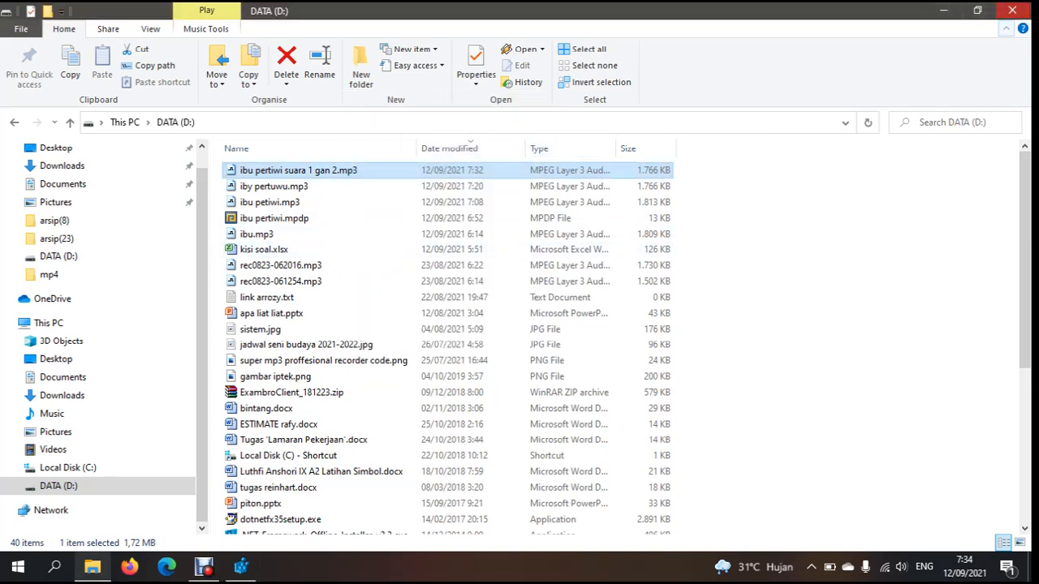
pyautogui.click(1012, 11)
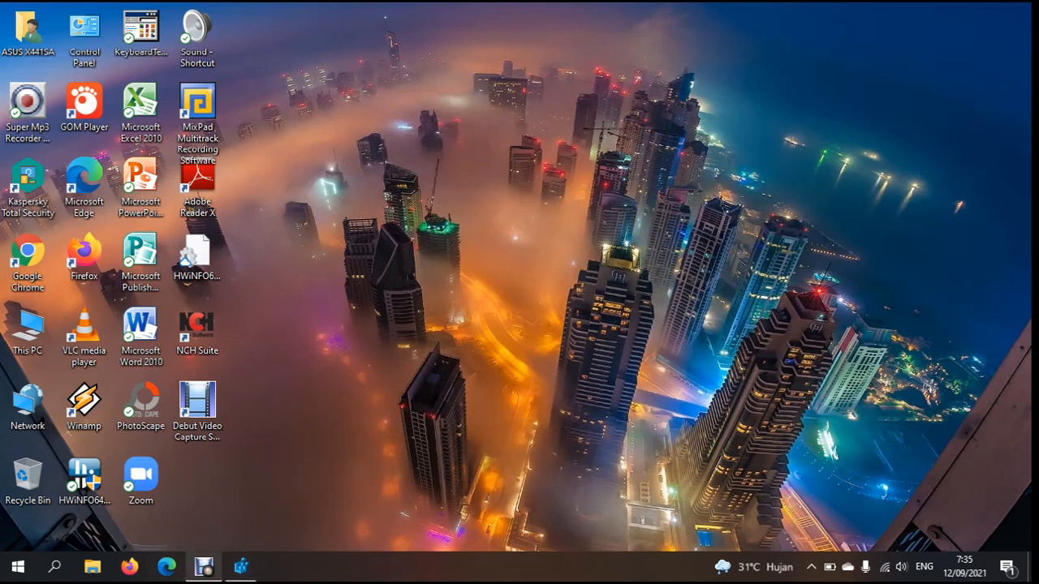
pyautogui.click(204, 567)
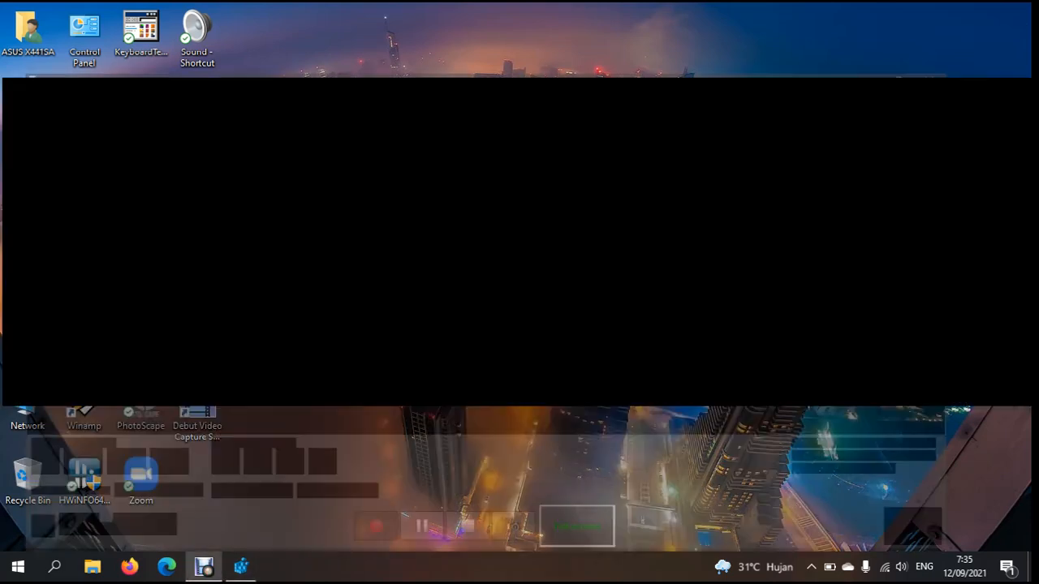